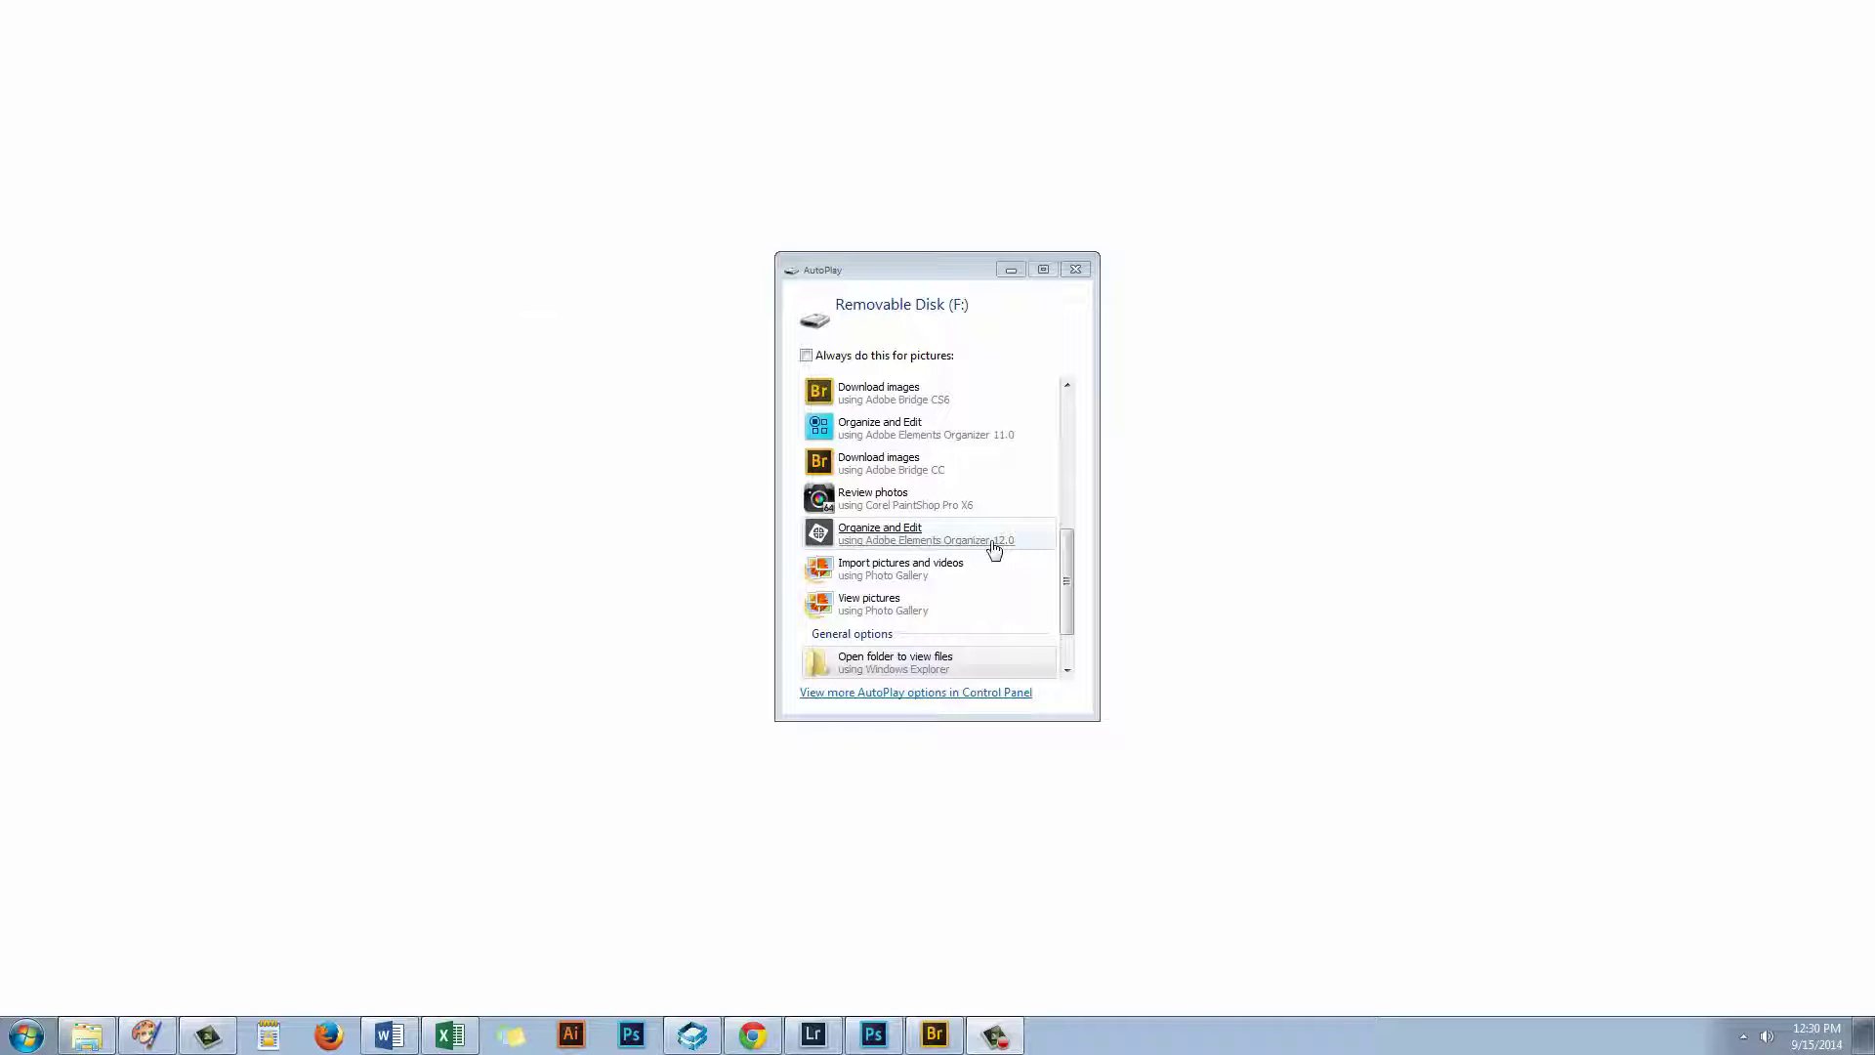
# Drag the Removable Disk (F:) AutoPlay window down and right, toward the middle of the screen
pyautogui.moveTo(914, 271); pyautogui.dragTo(994, 332)
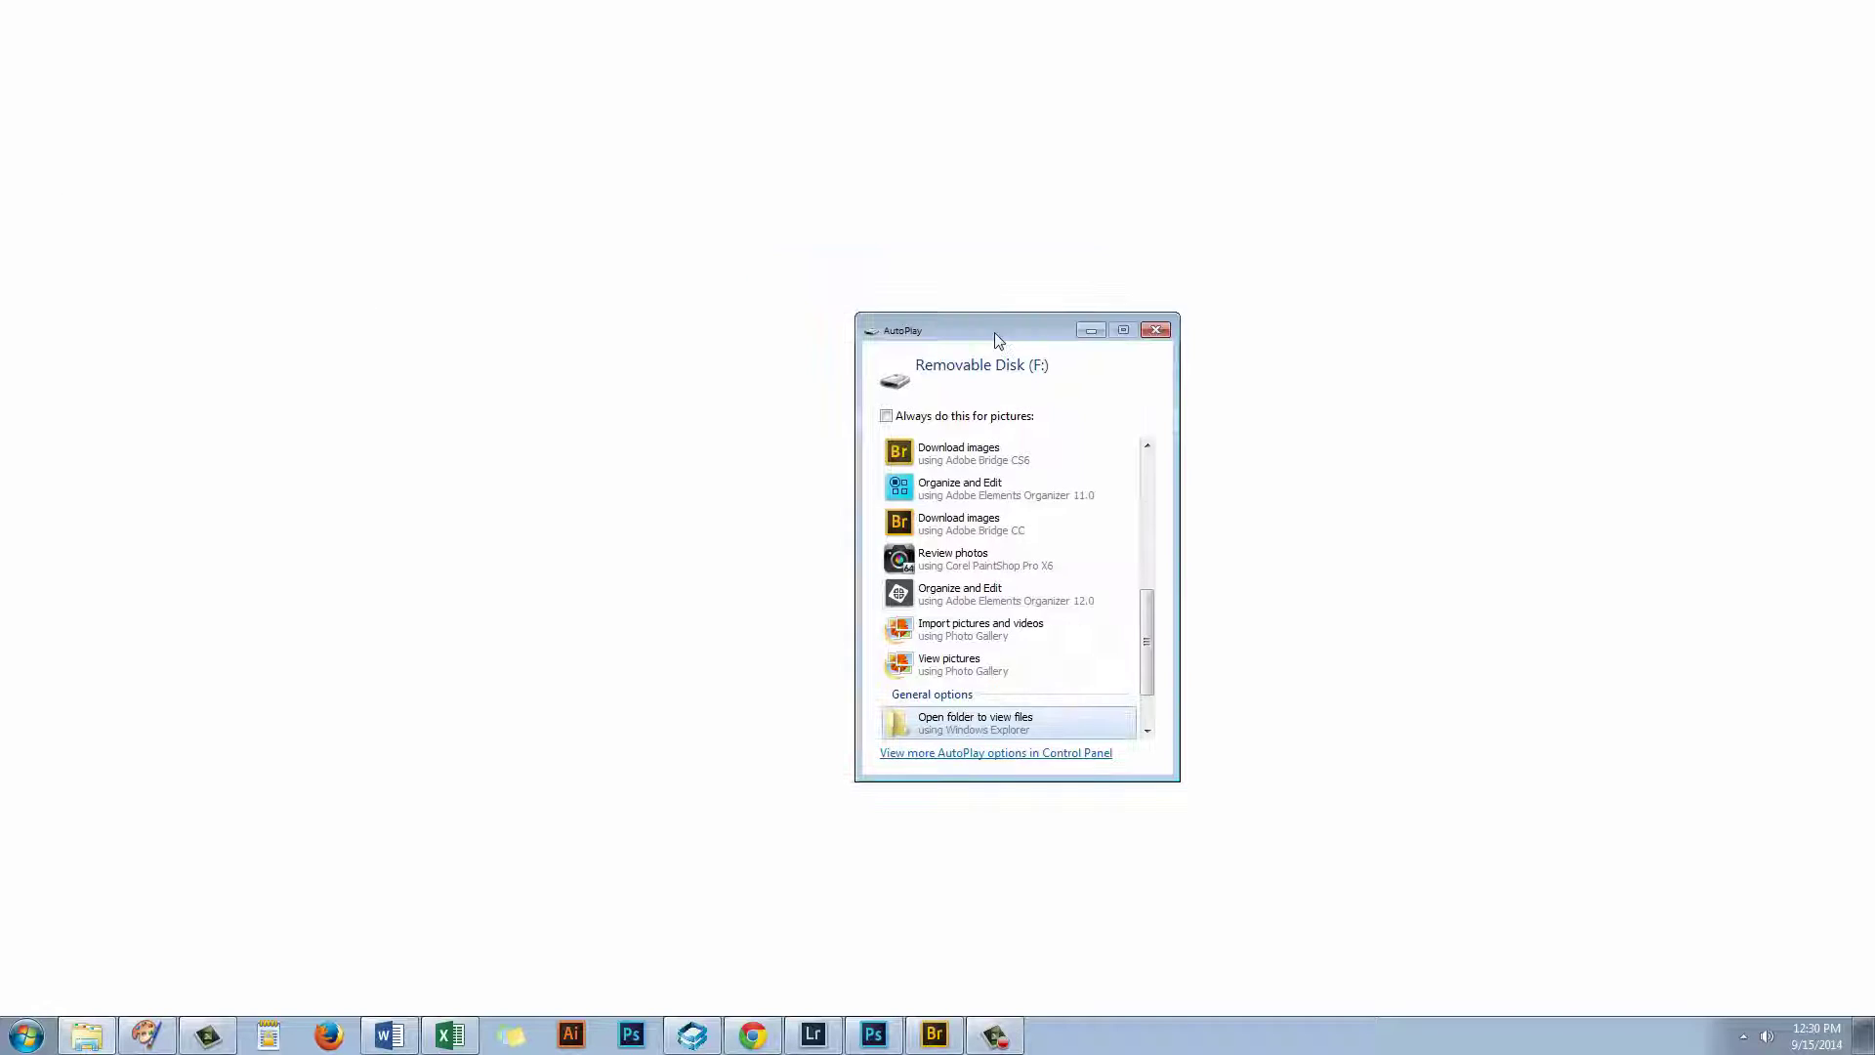
# Open the card's files and browse into DCIM\100_1409, which holds 500 DNG photos
pyautogui.click(984, 727)
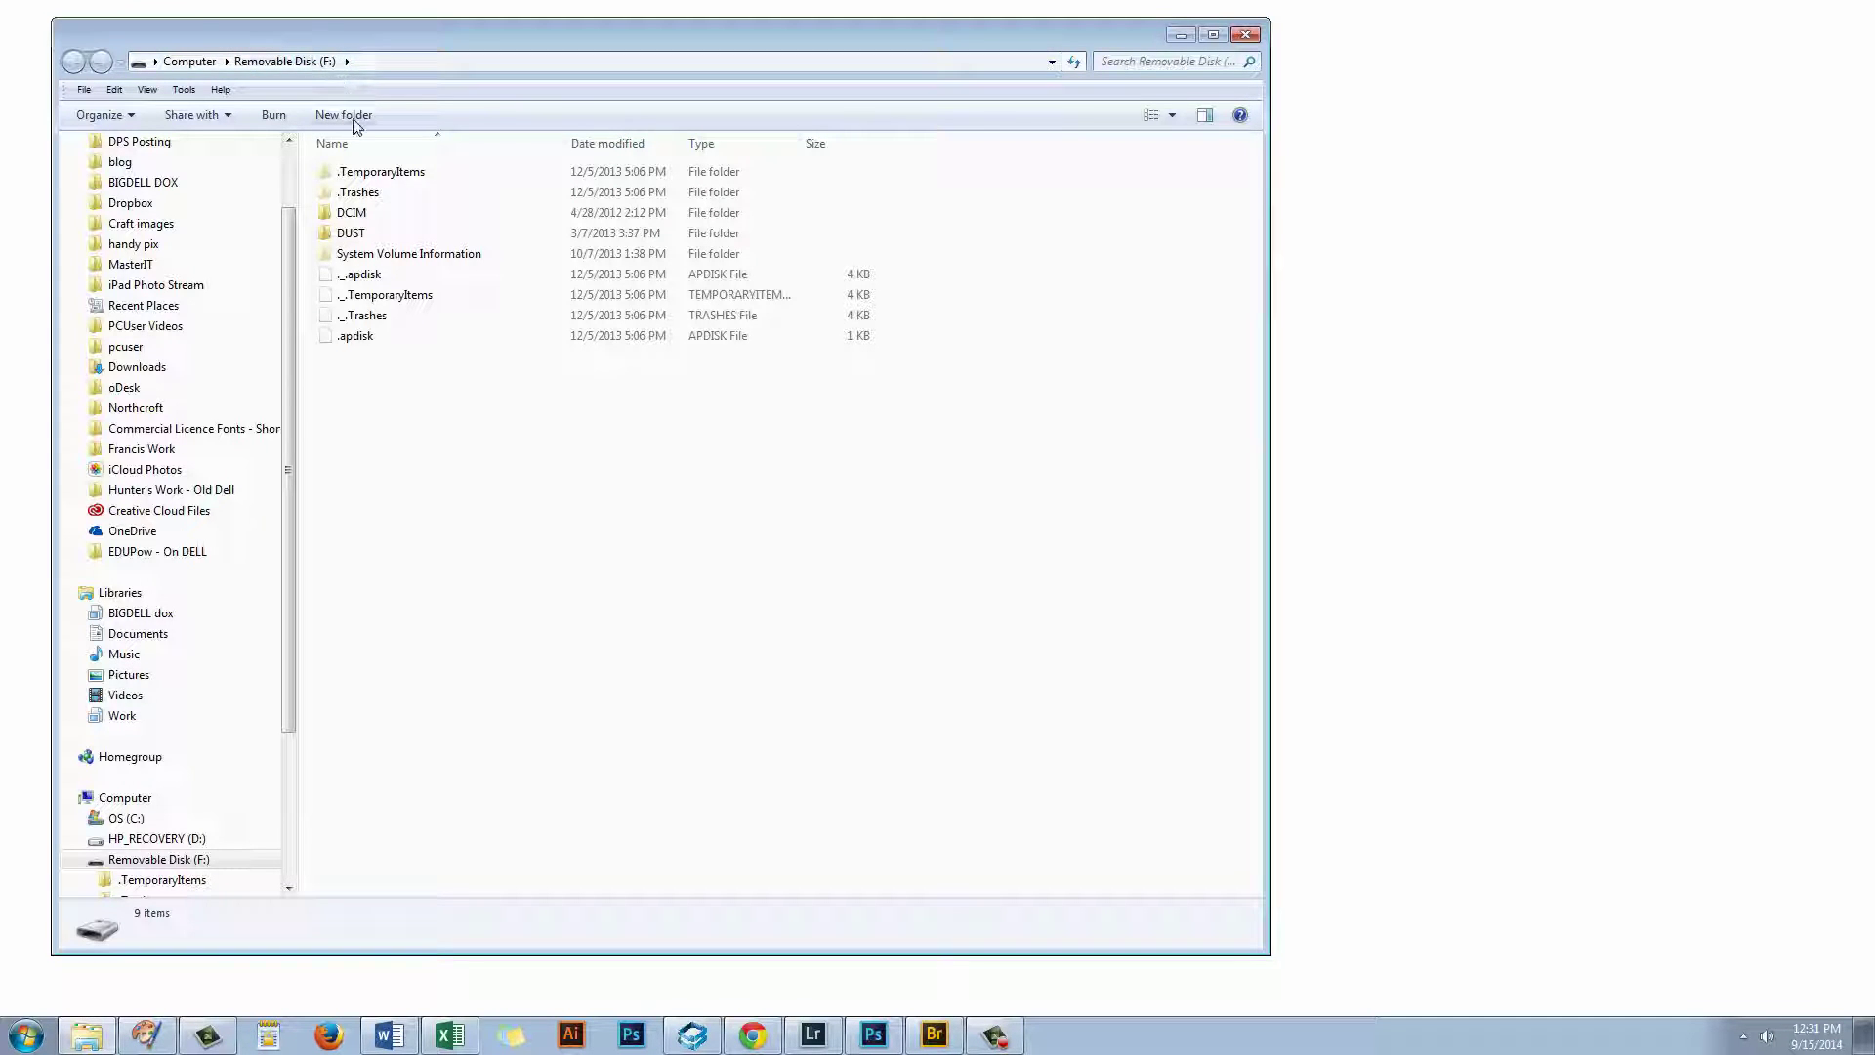
pyautogui.click(354, 216)
pyautogui.click(354, 217)
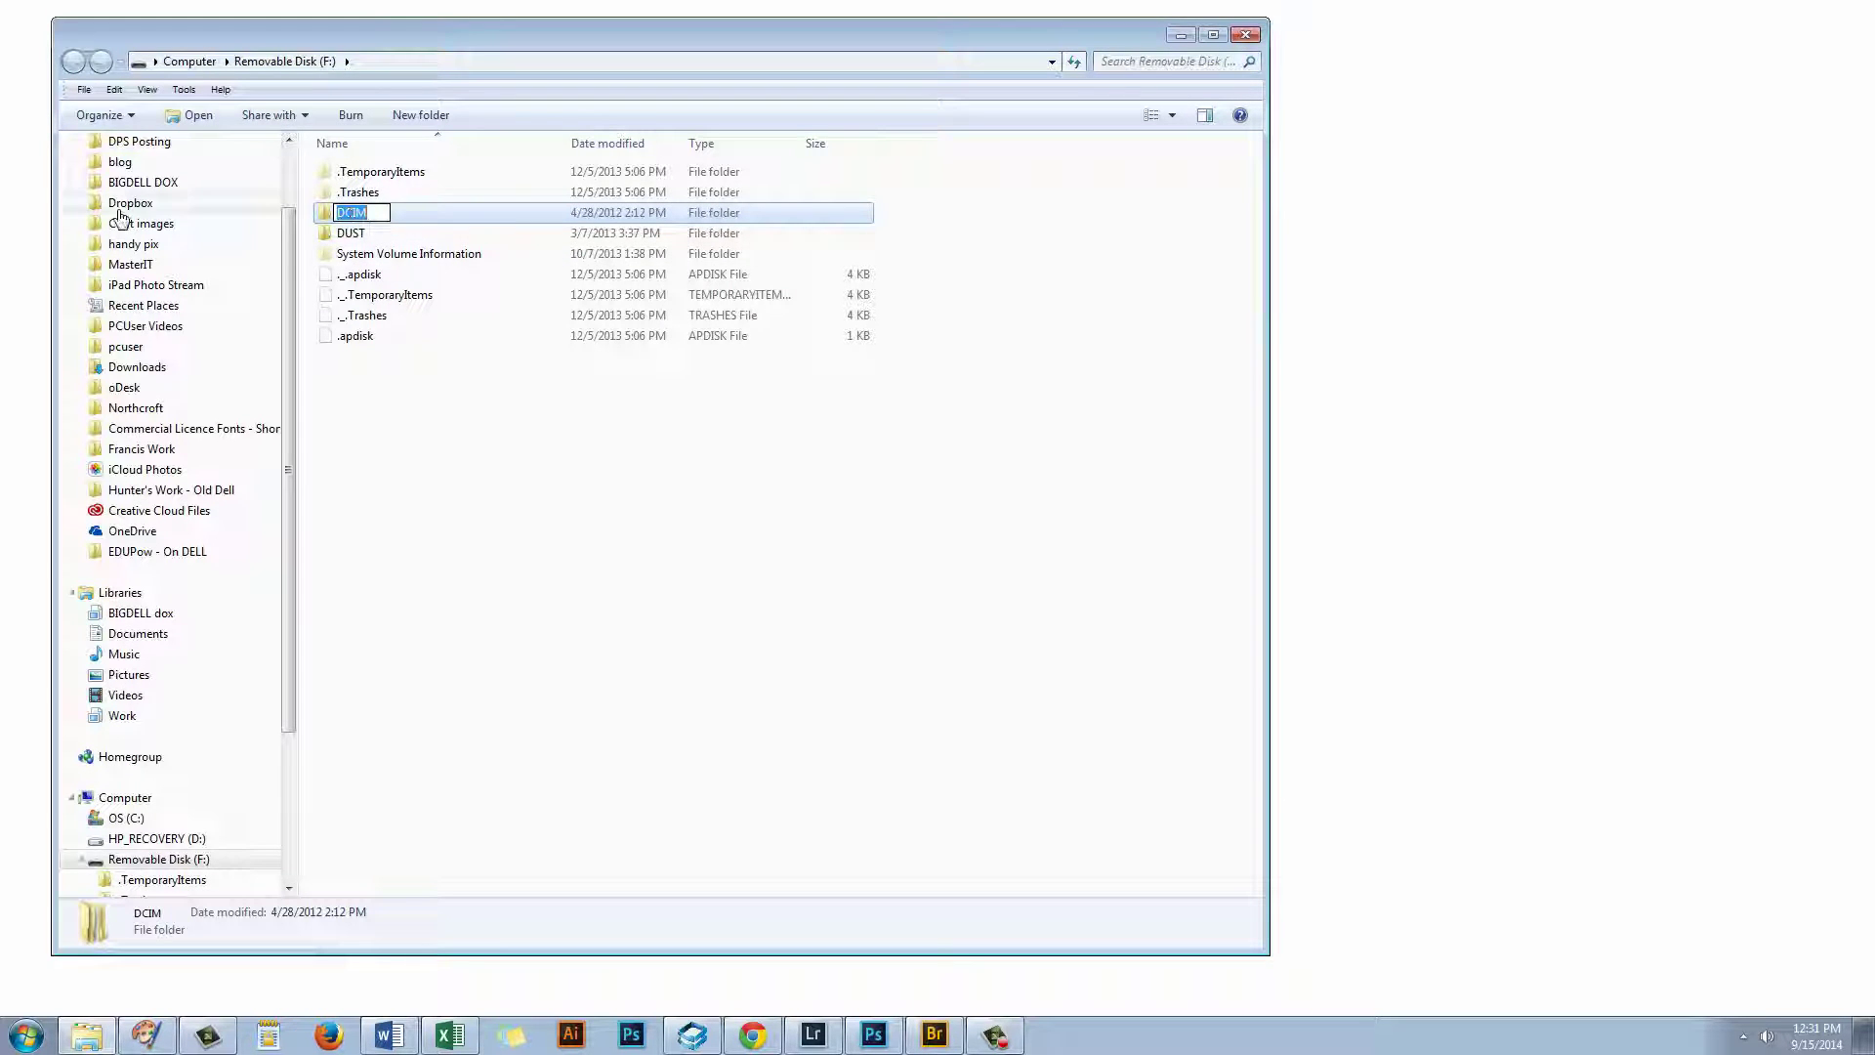
pyautogui.doubleClick(323, 219)
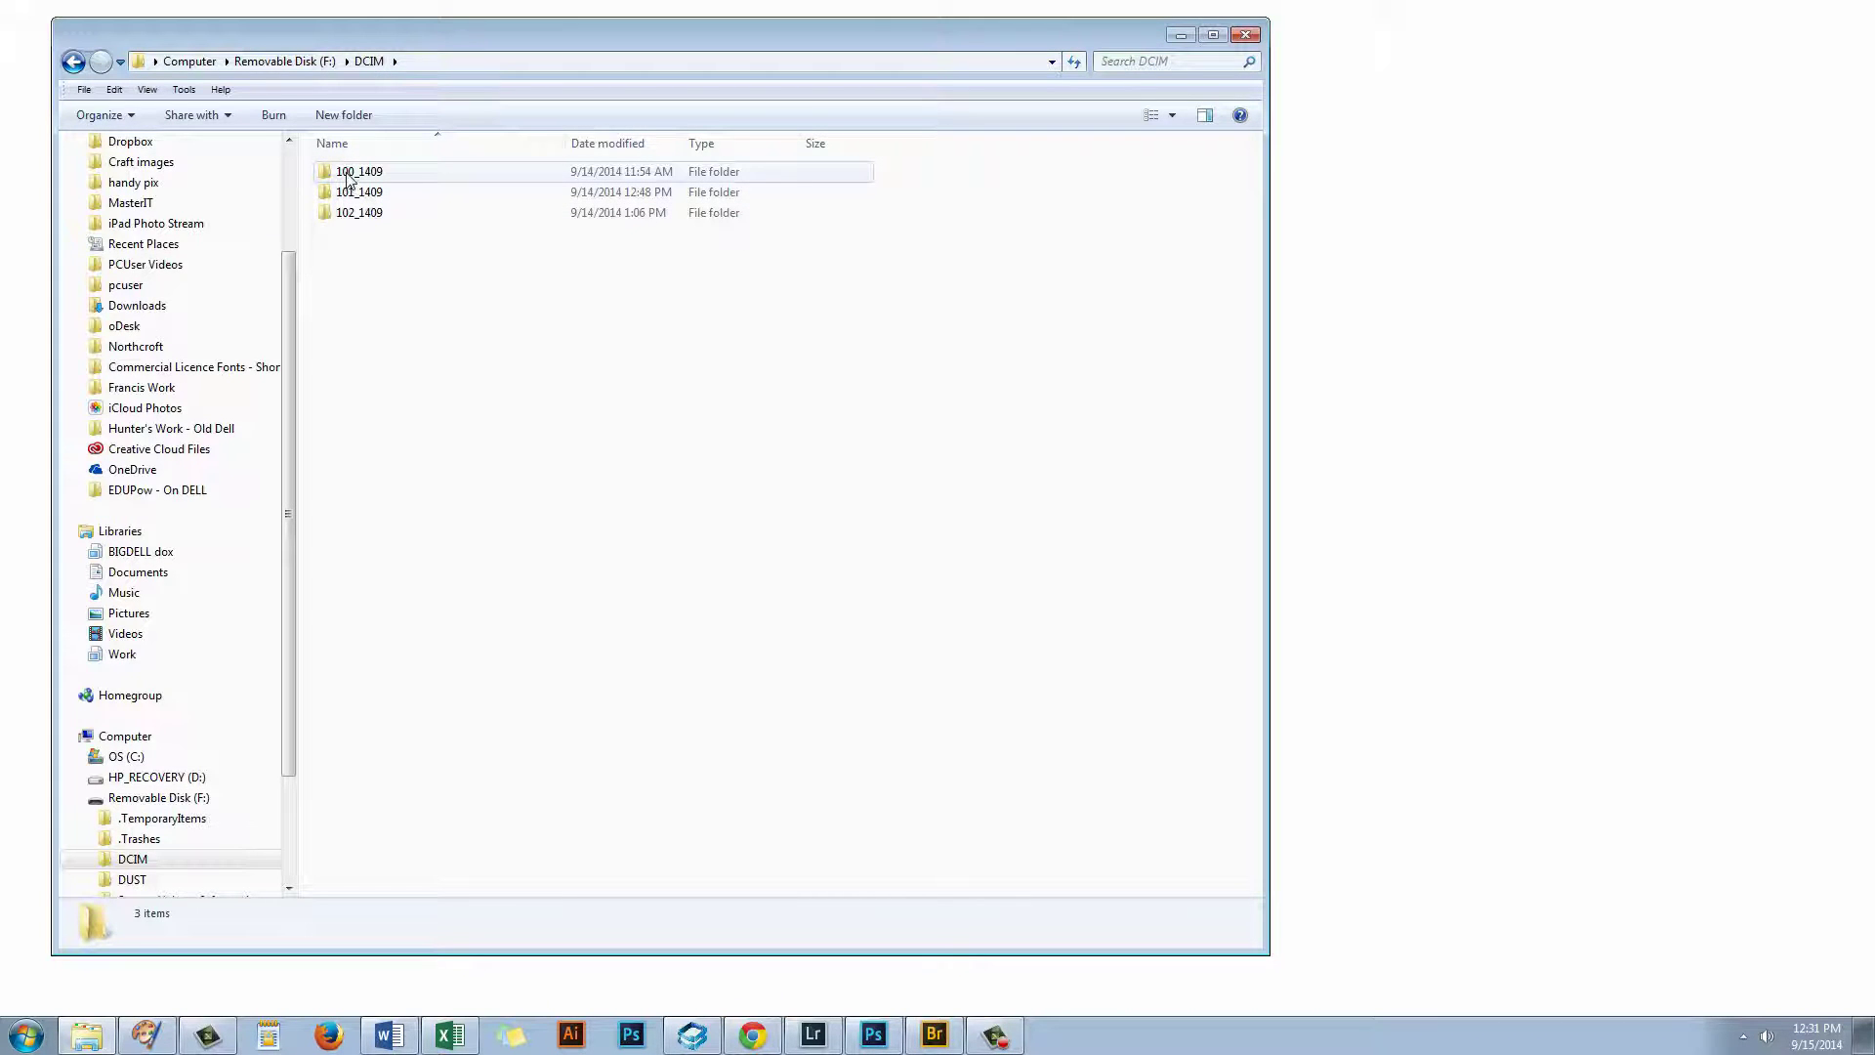
pyautogui.doubleClick(324, 178)
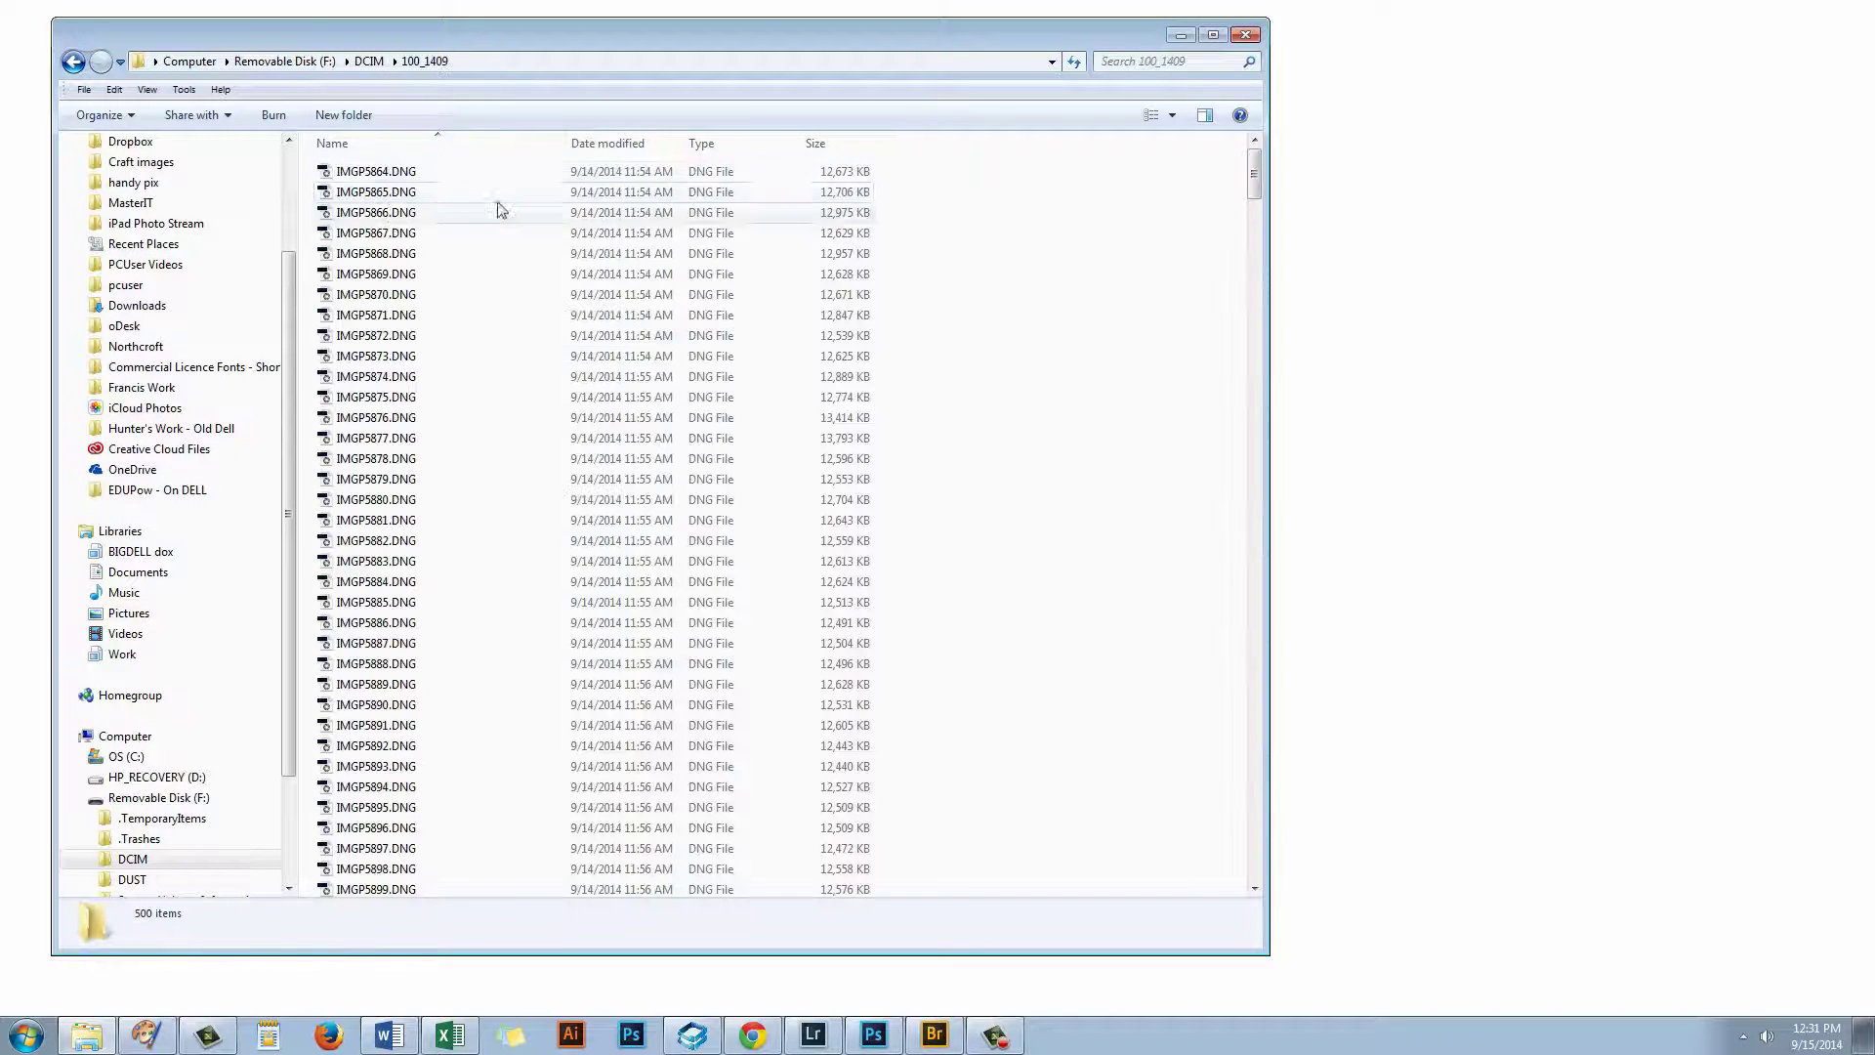
pyautogui.moveTo(1255, 181); pyautogui.dragTo(1223, 156)
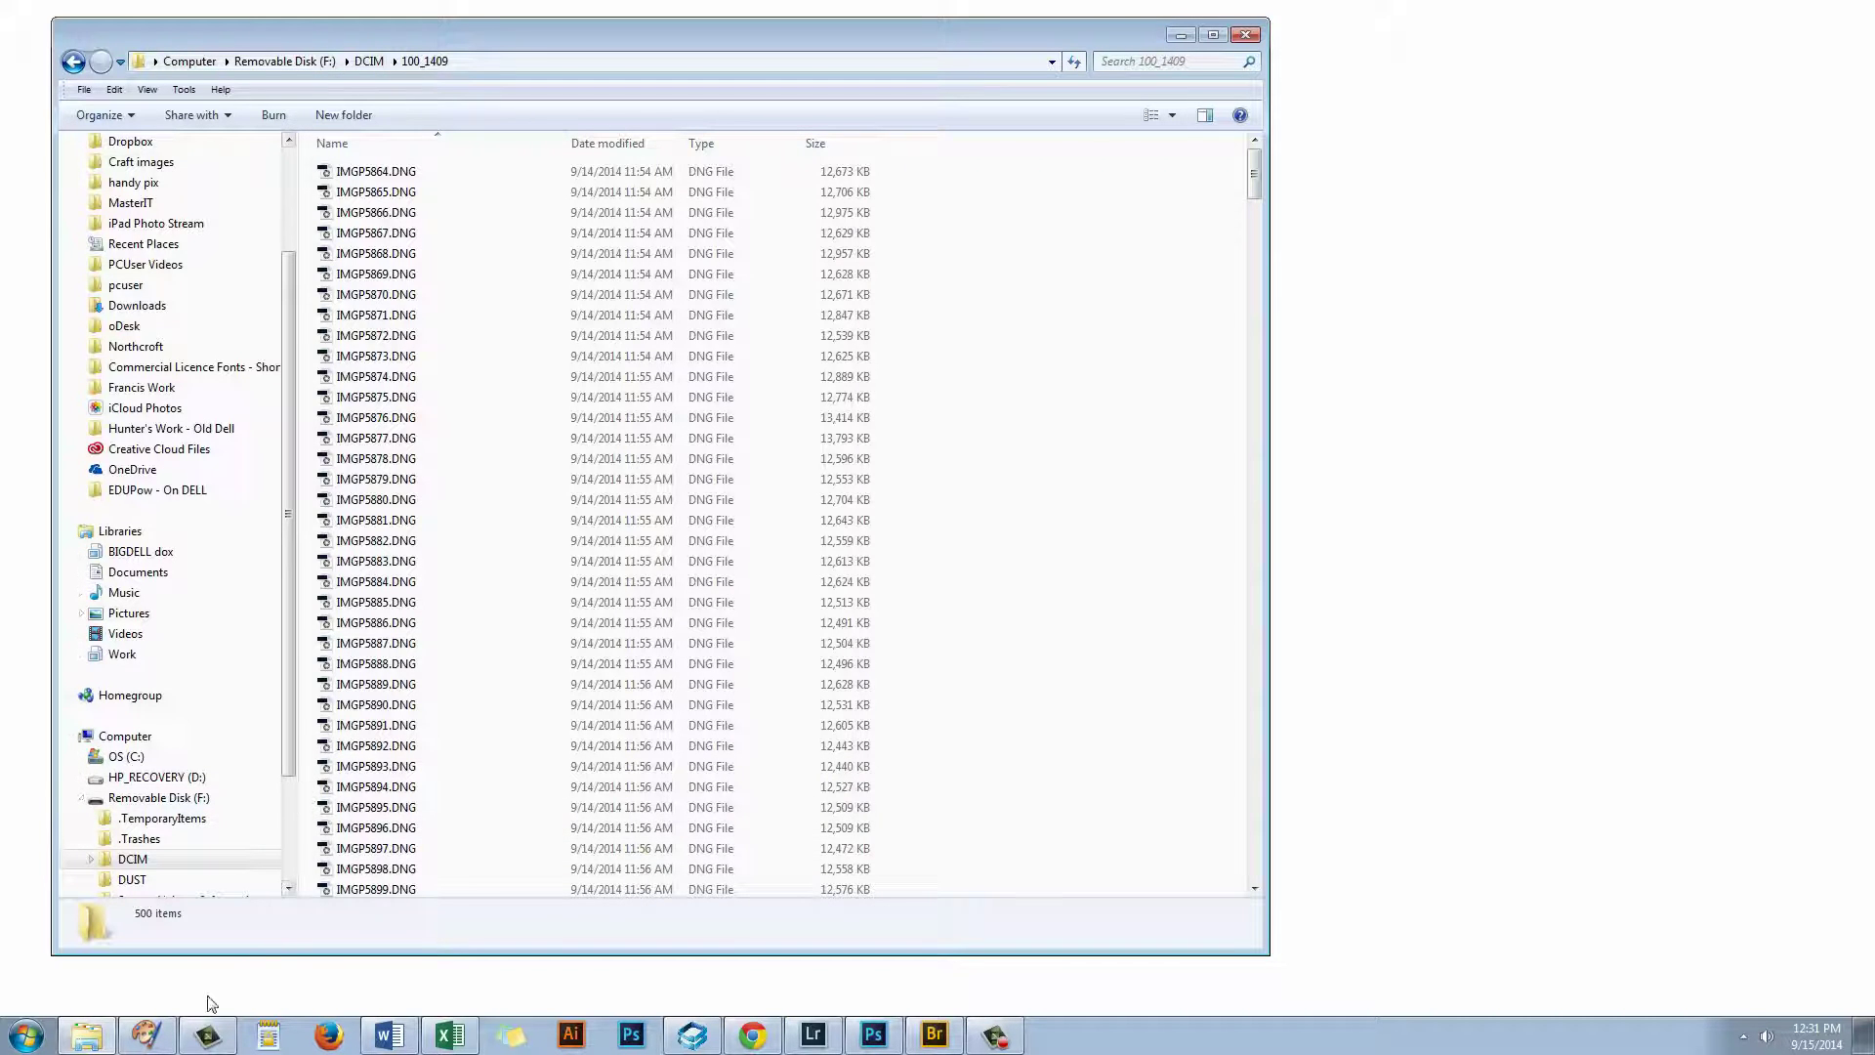
# Open a second Windows Explorer window on the right and go to My Pictures
pyautogui.rightClick(84, 1037)
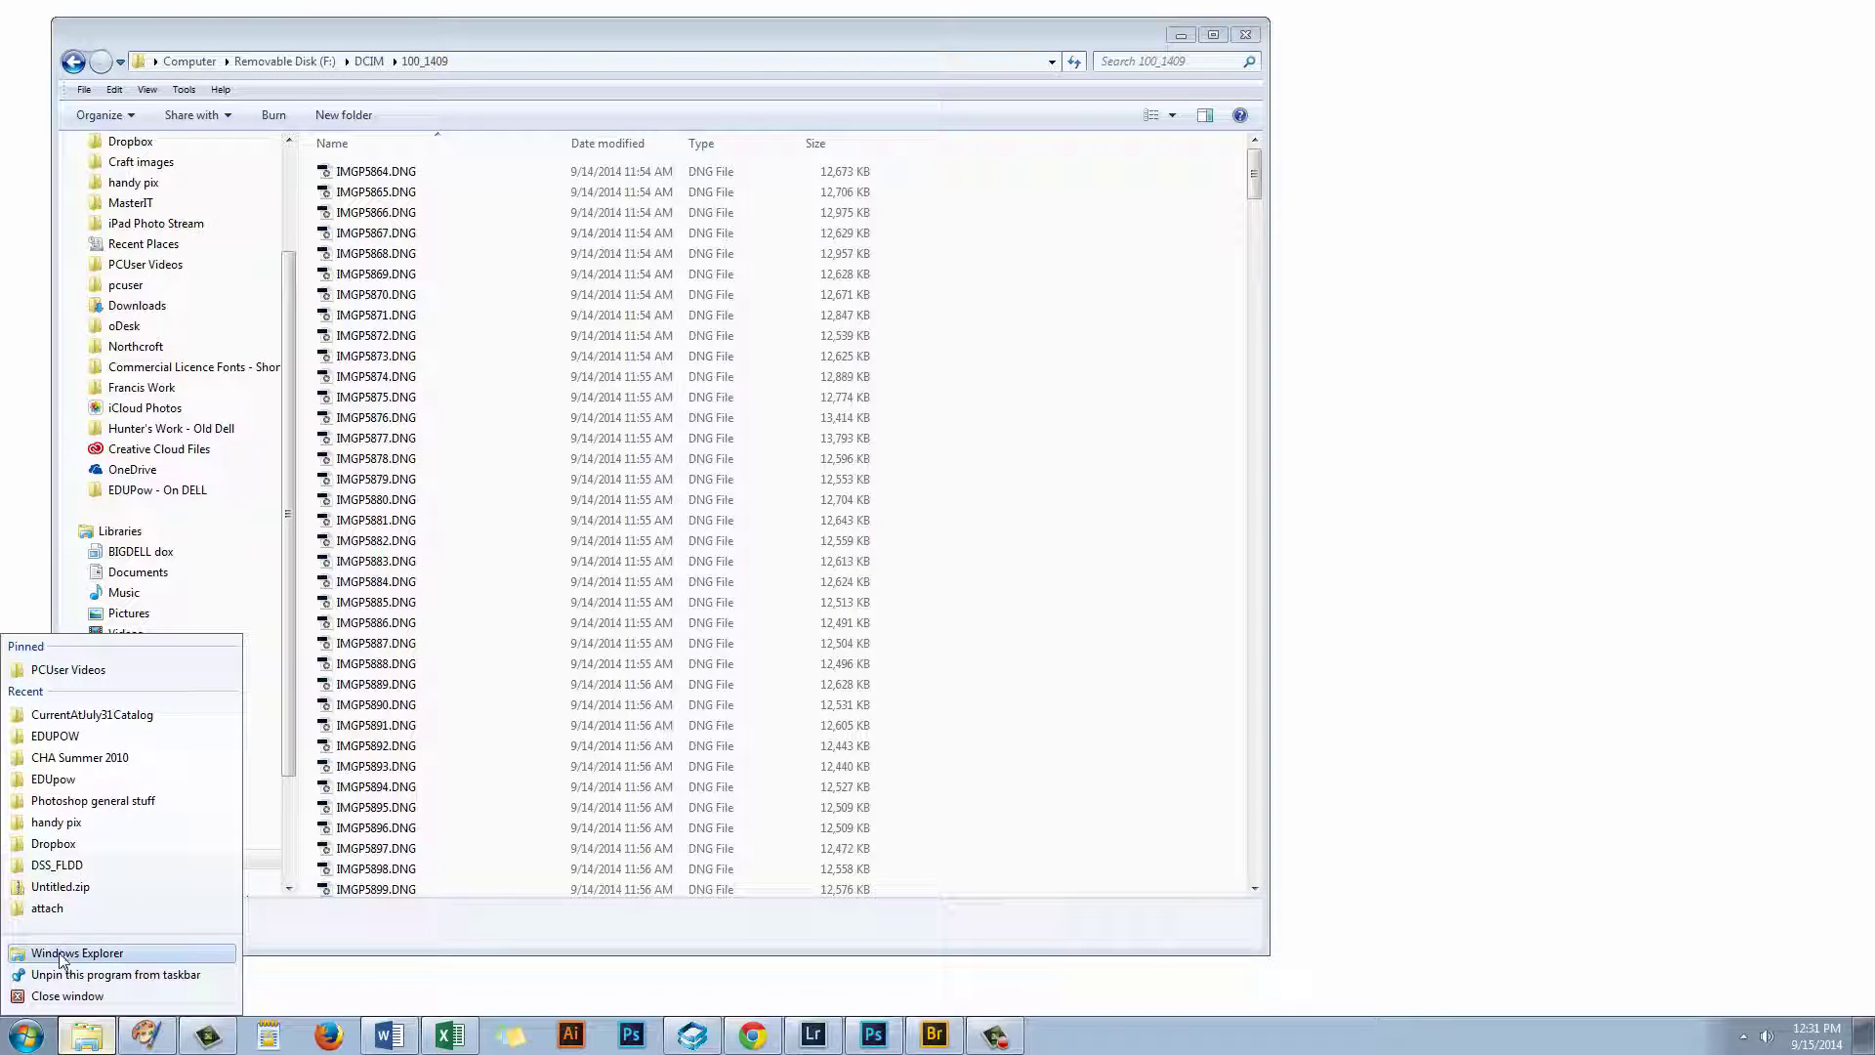
pyautogui.click(61, 954)
pyautogui.moveTo(326, 67); pyautogui.dragTo(819, 95)
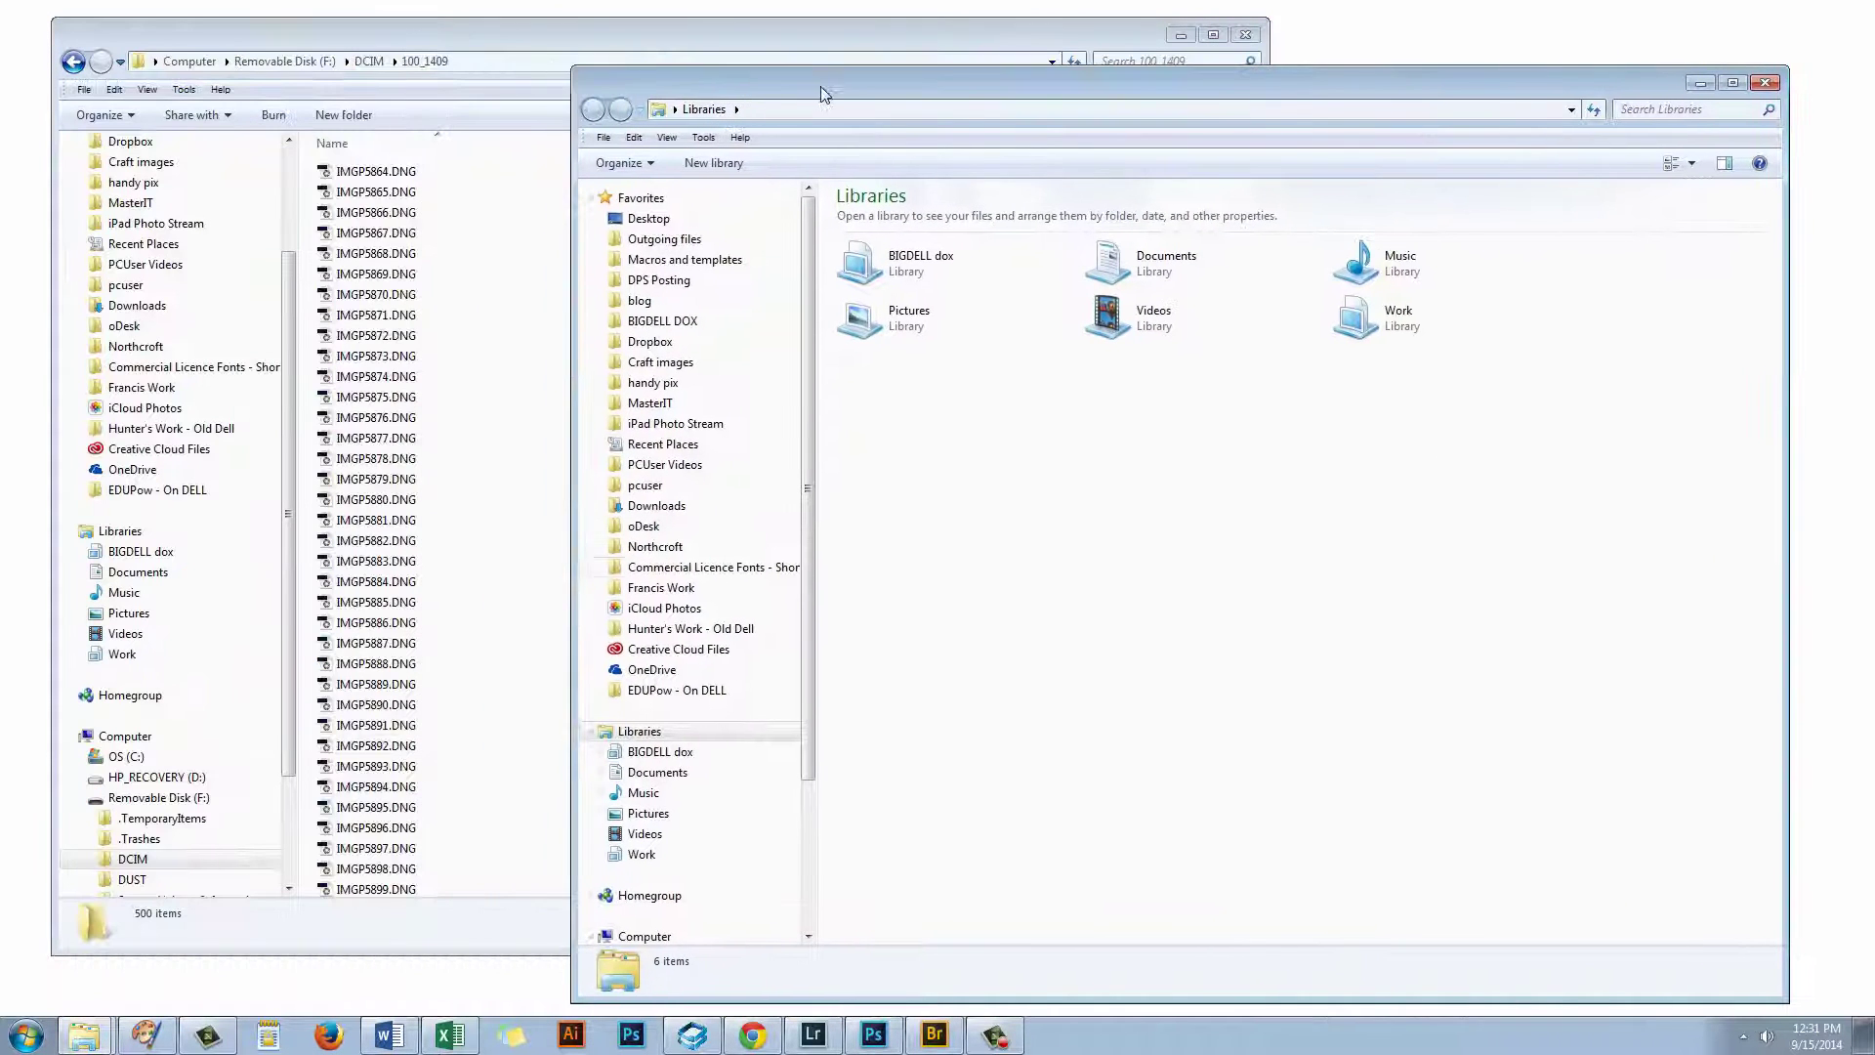
pyautogui.click(601, 813)
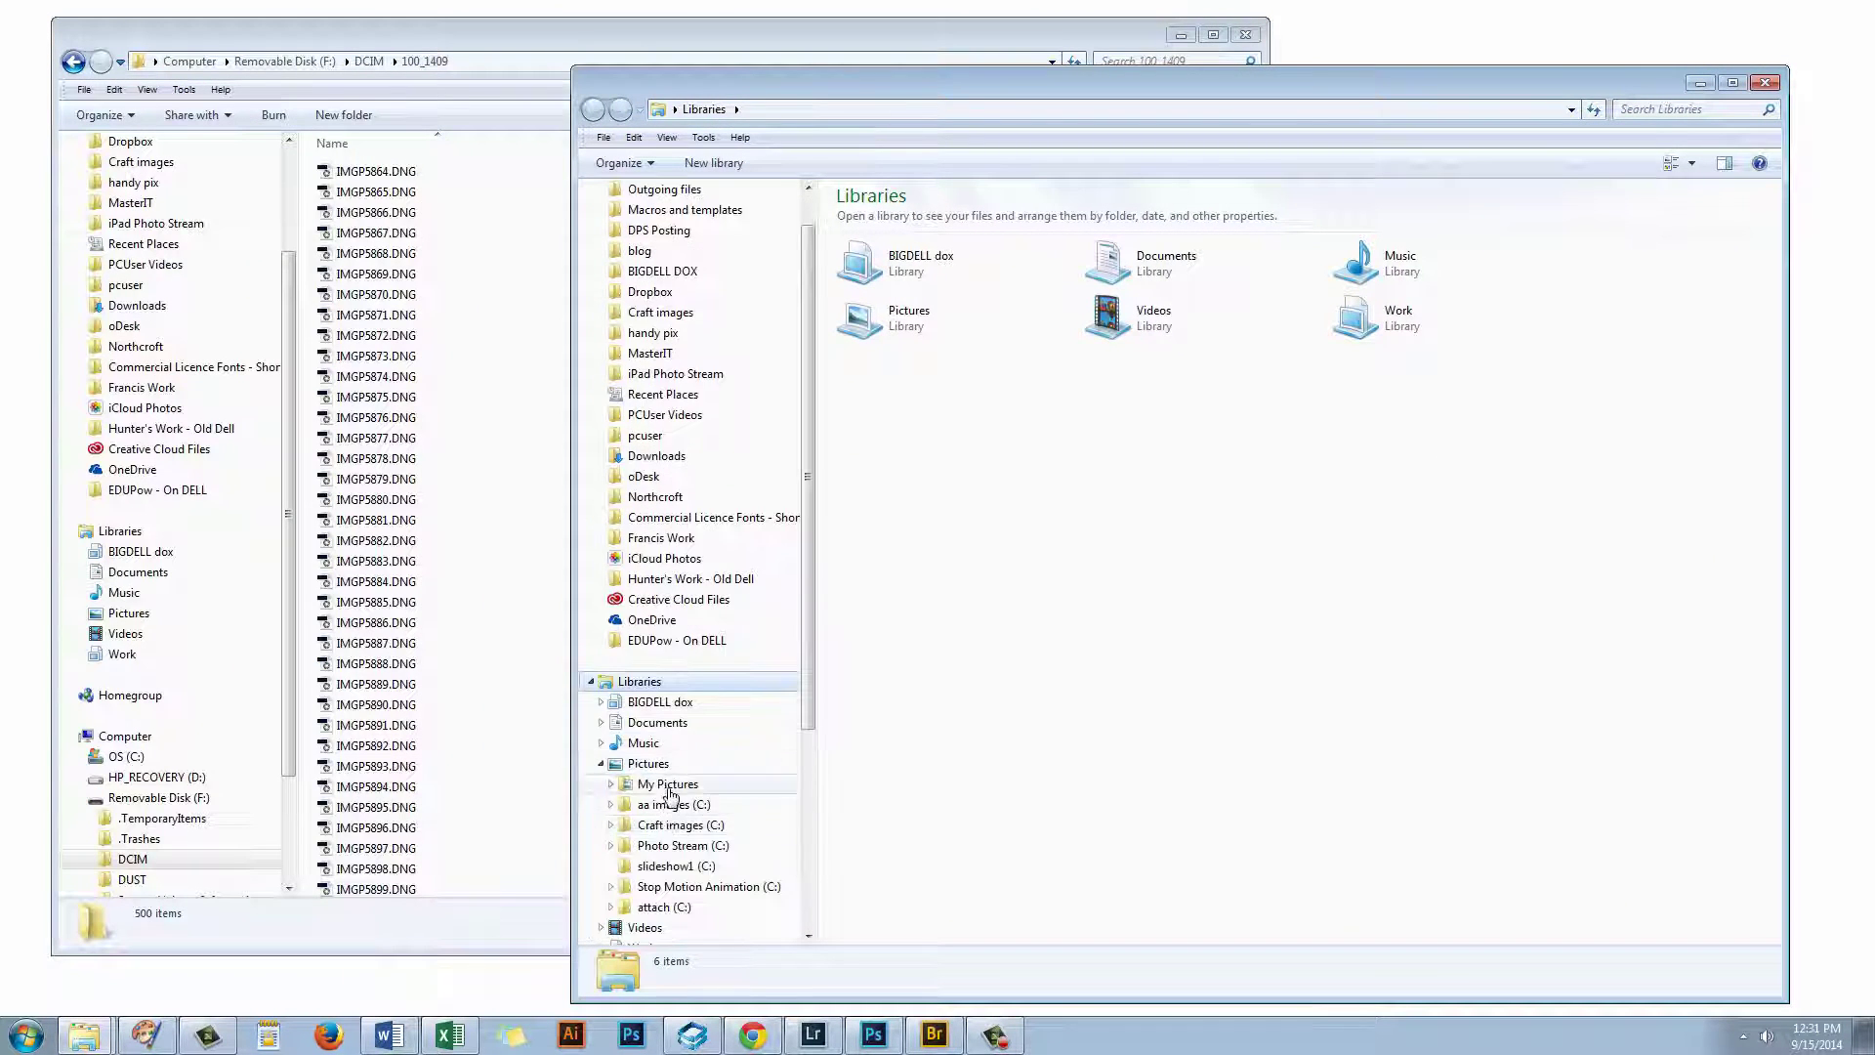
pyautogui.click(669, 786)
# Create a new folder named 'Kitten' in My Pictures and open it
pyautogui.rightClick(1159, 755)
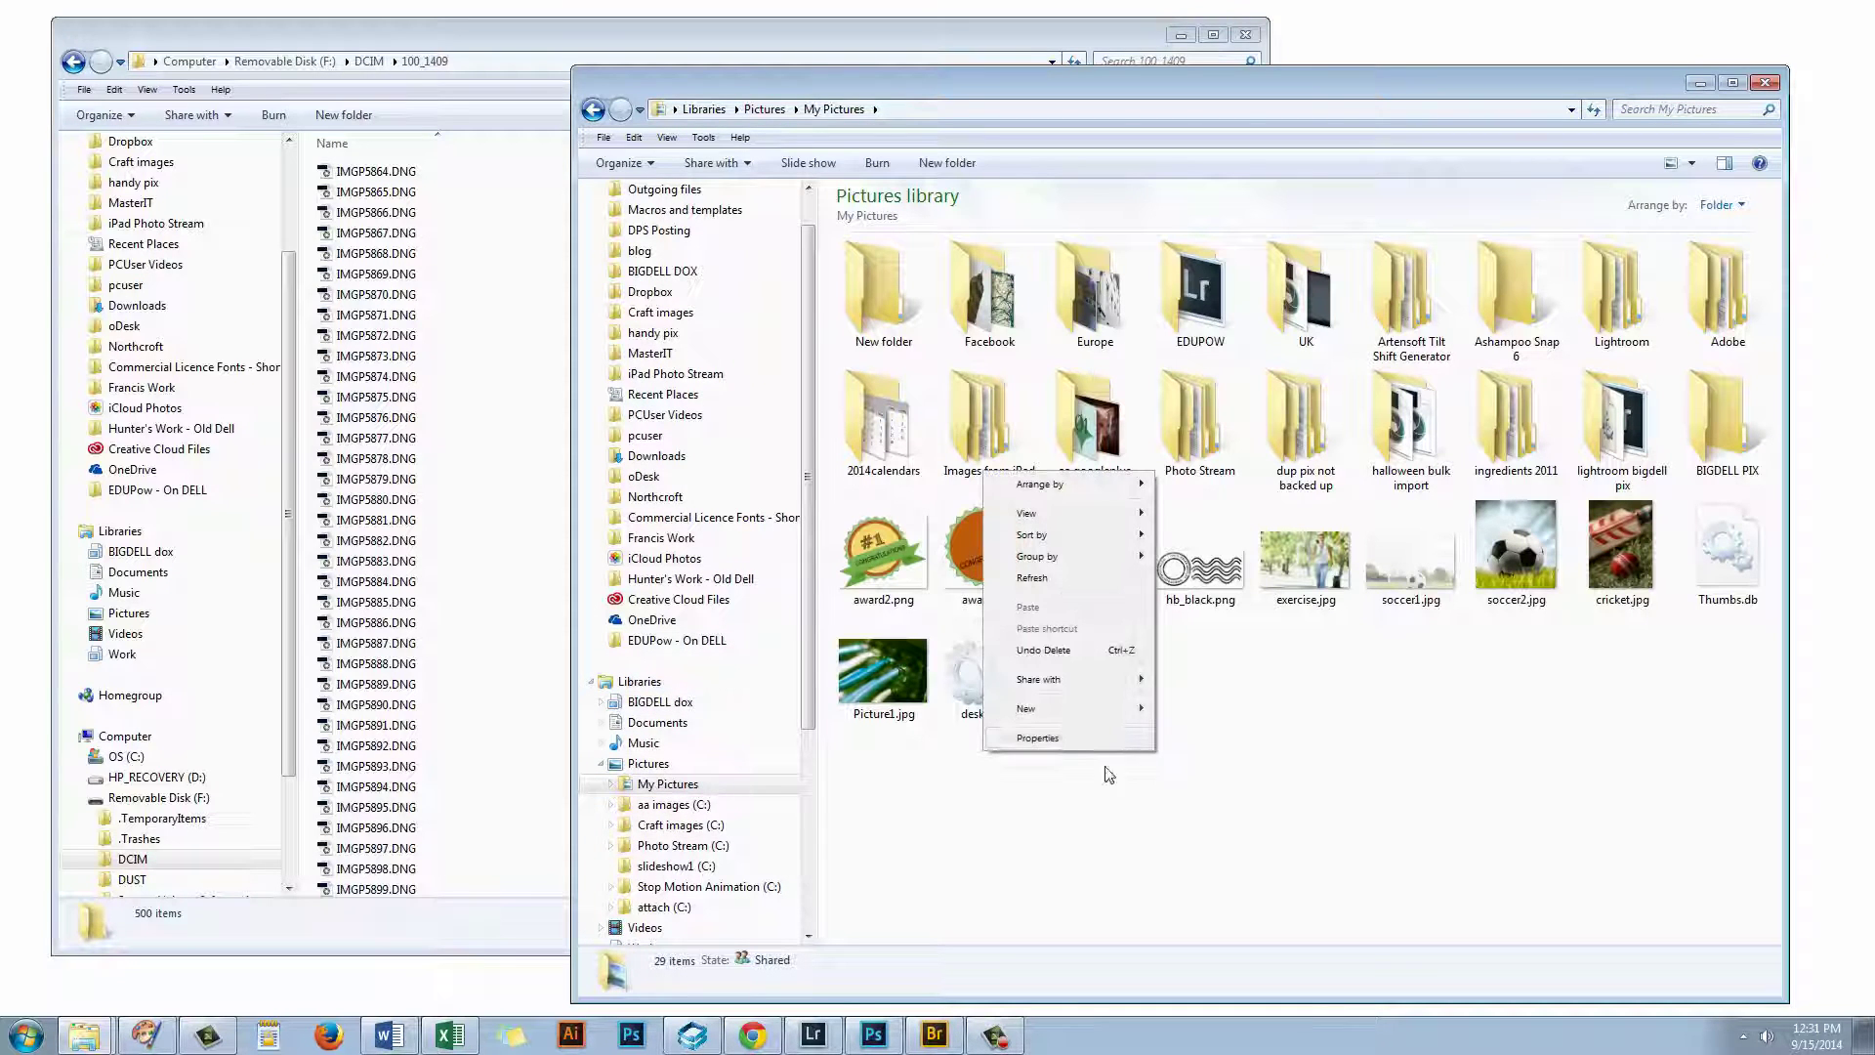
pyautogui.moveTo(1047, 710)
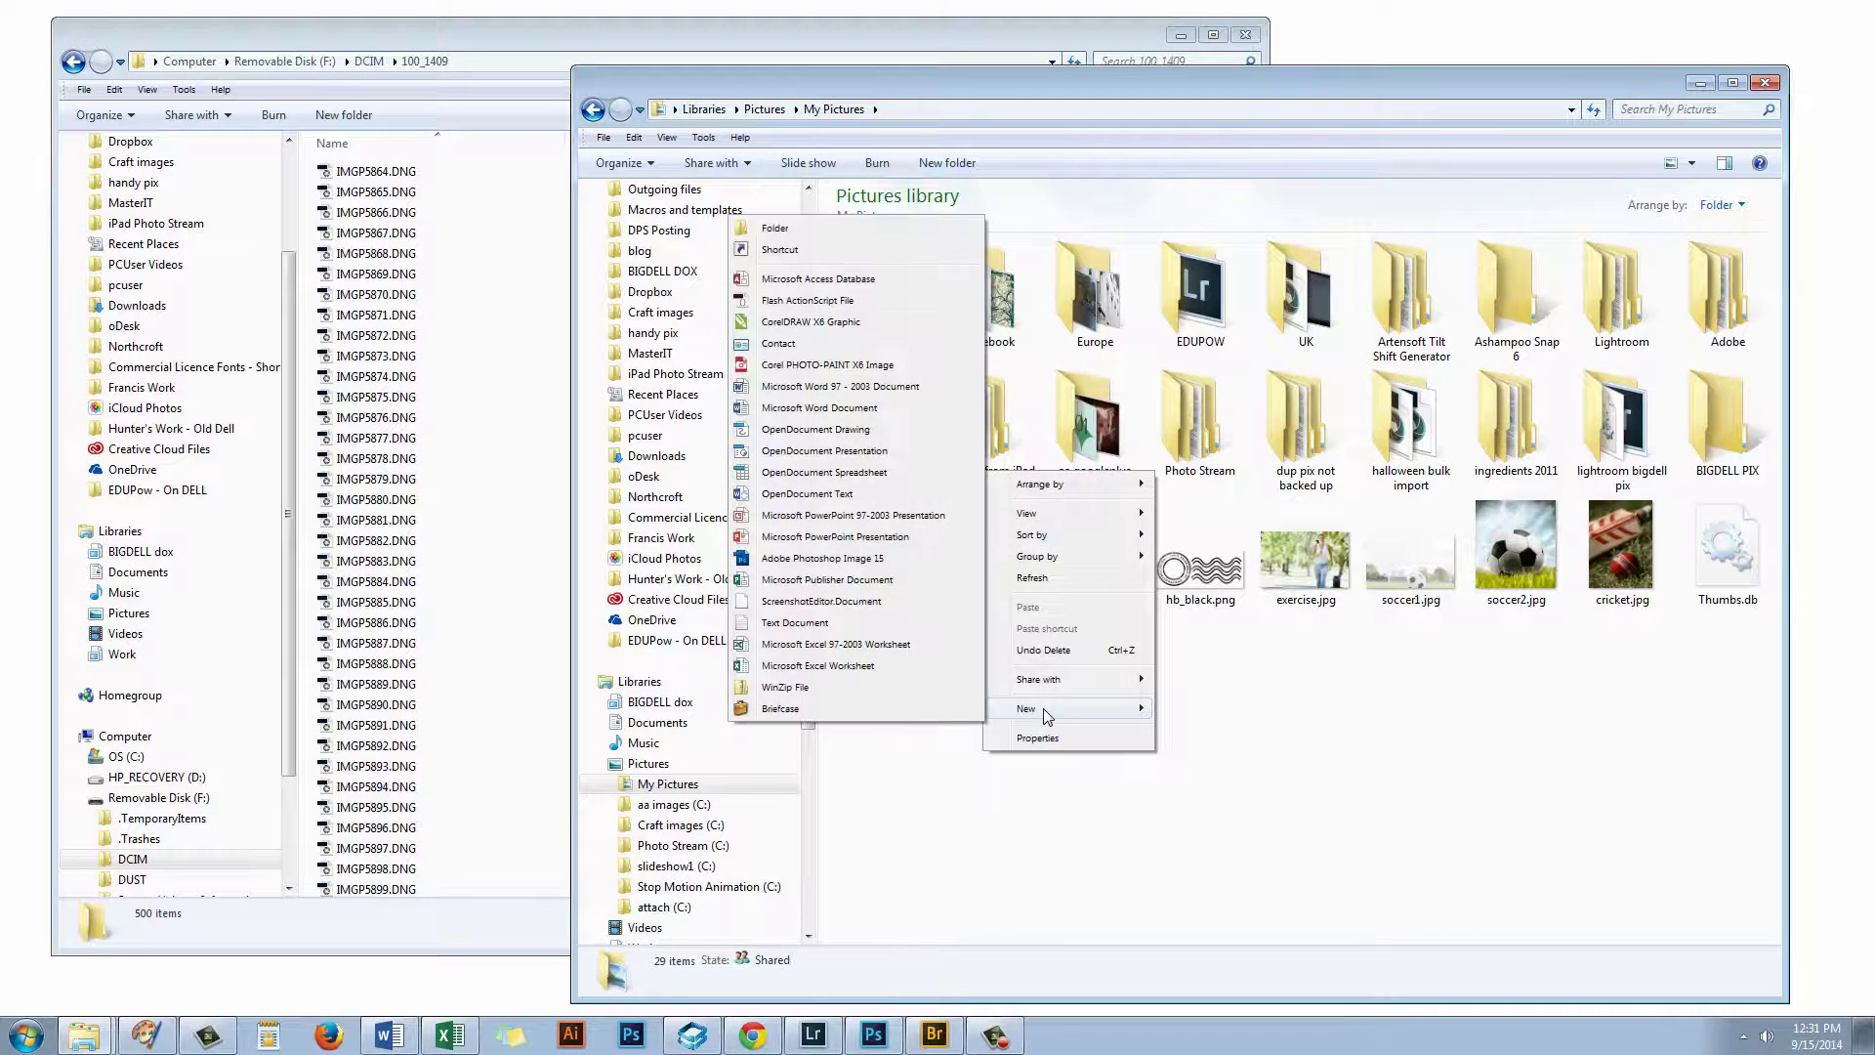
pyautogui.click(773, 230)
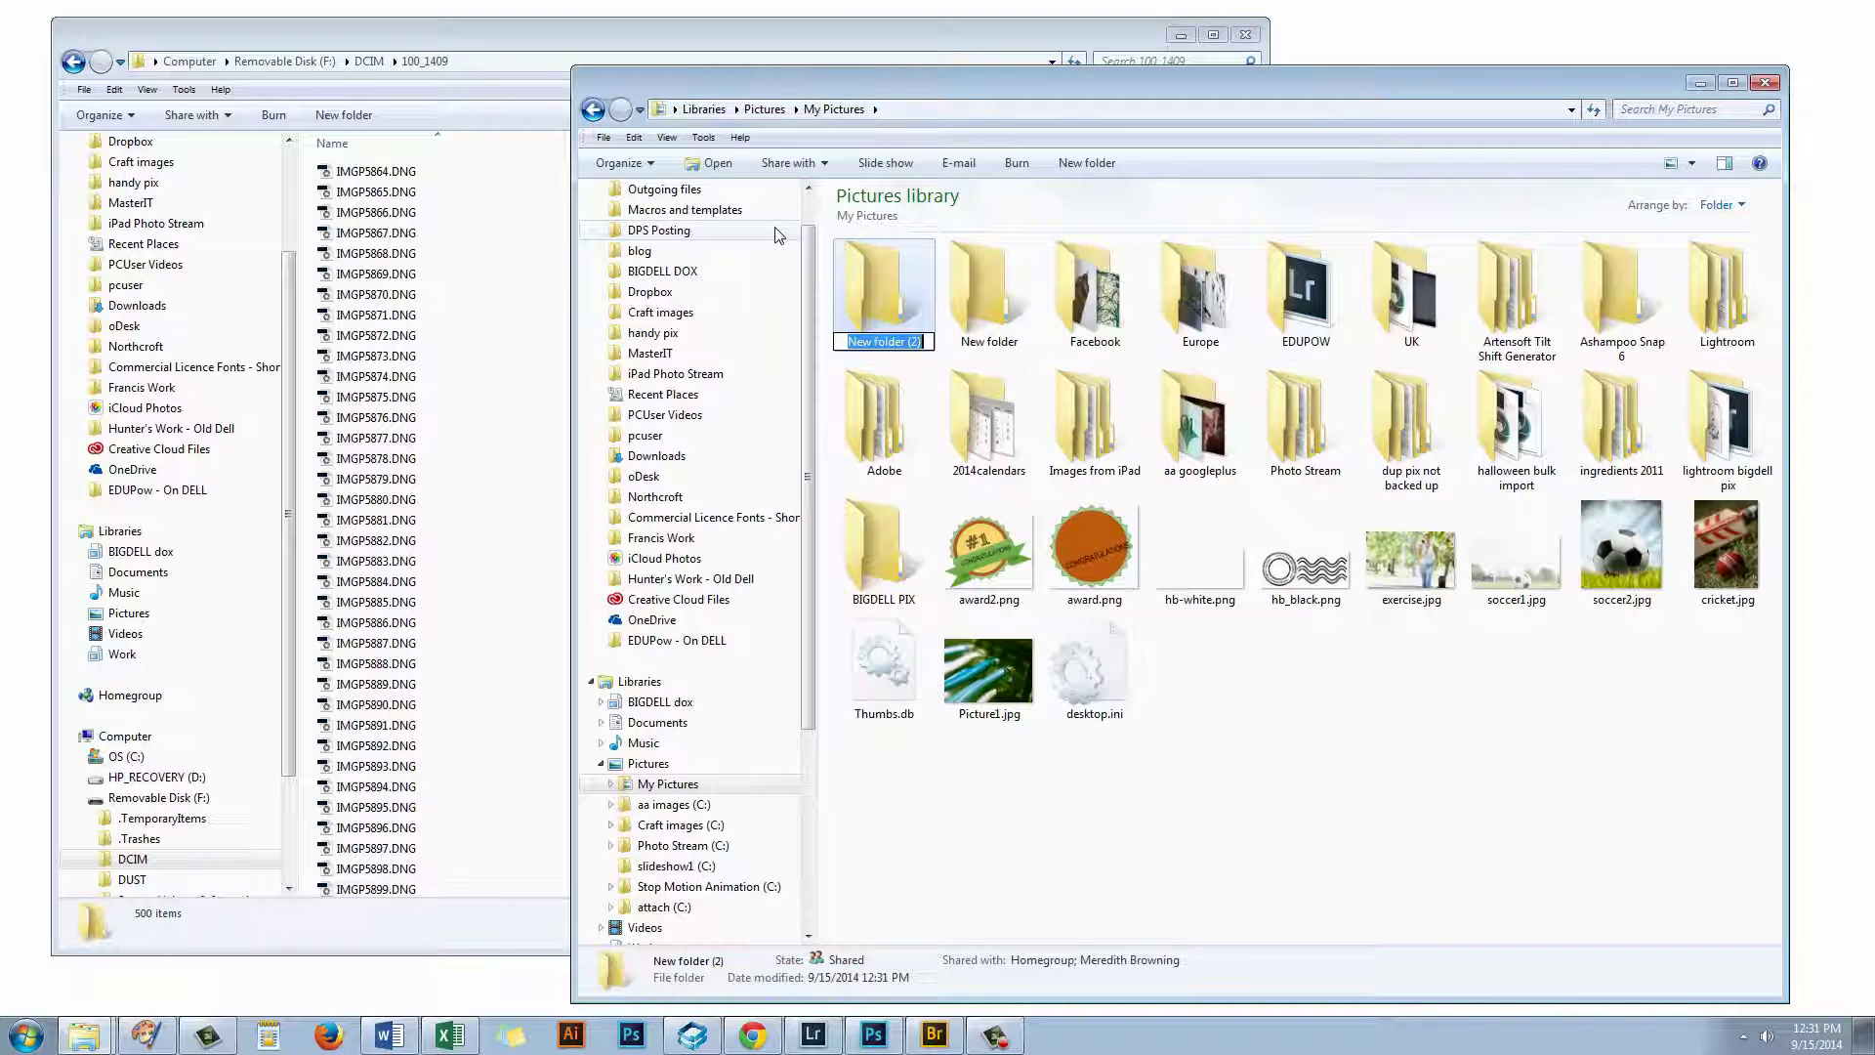
pyautogui.write('Kitten')
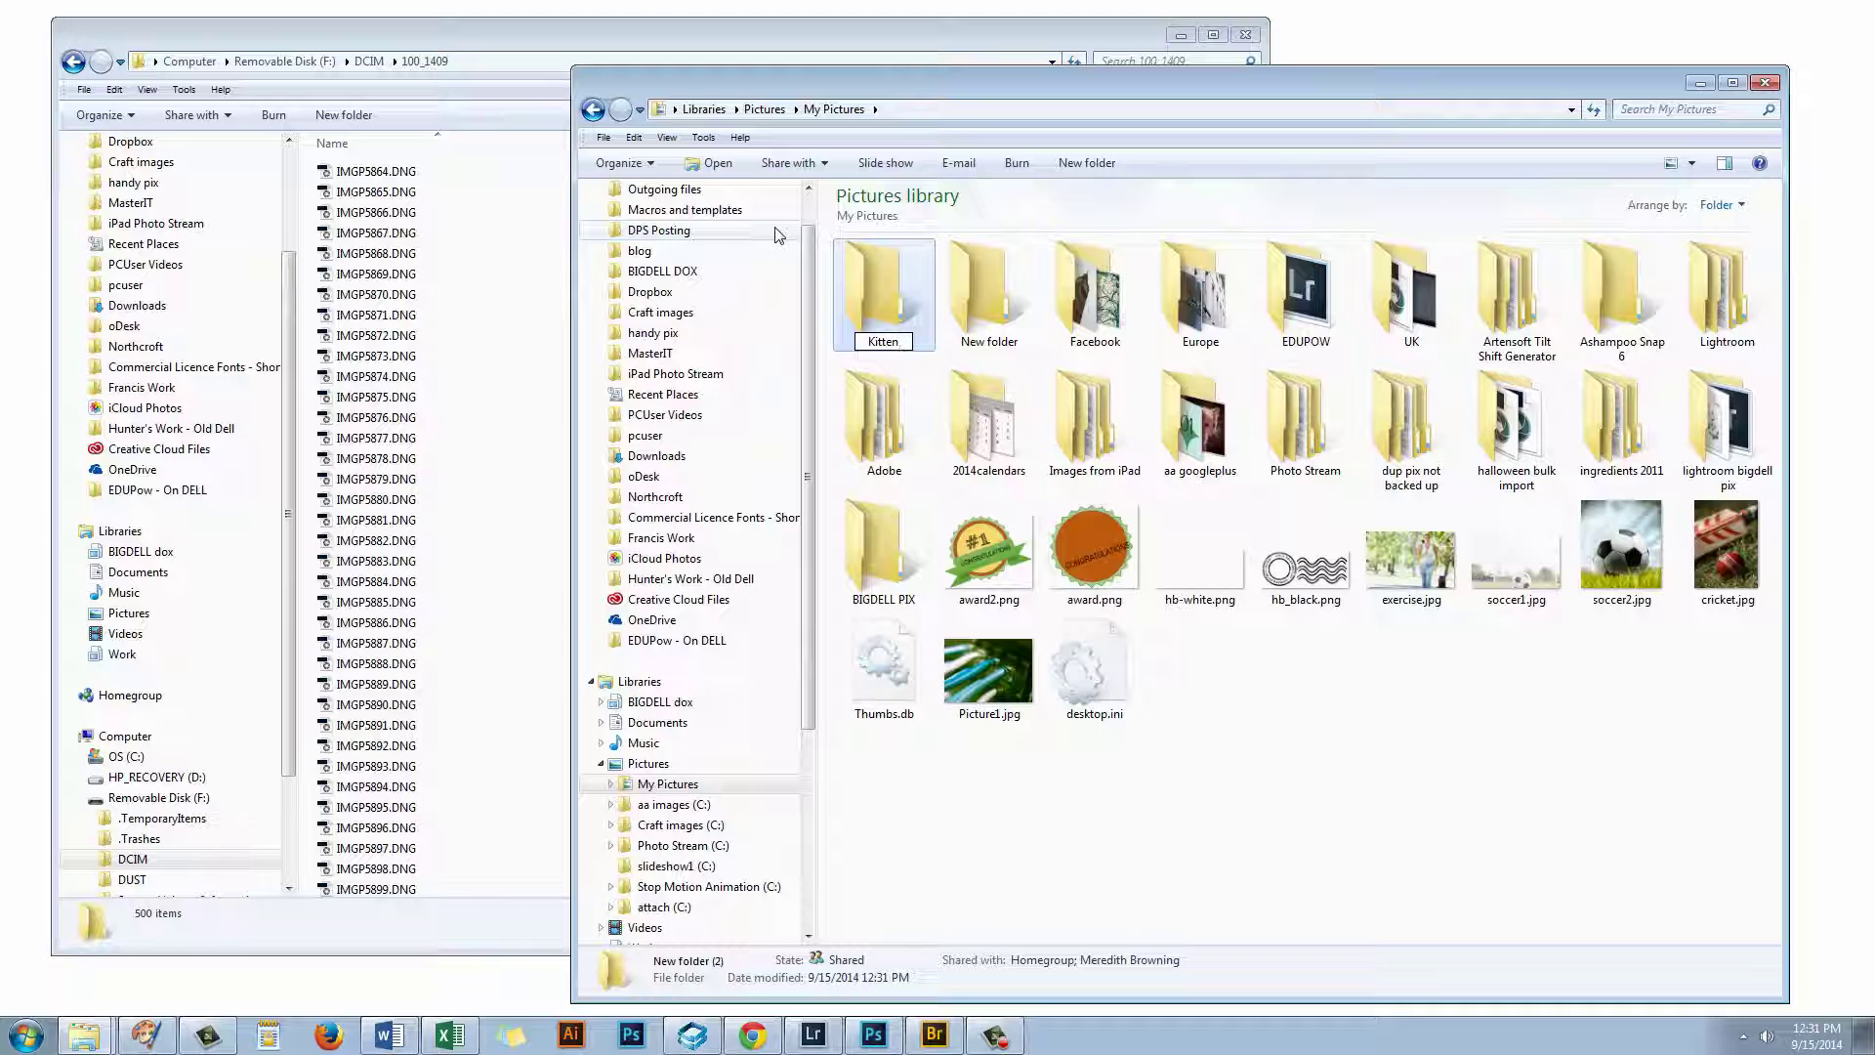
pyautogui.press('Return')
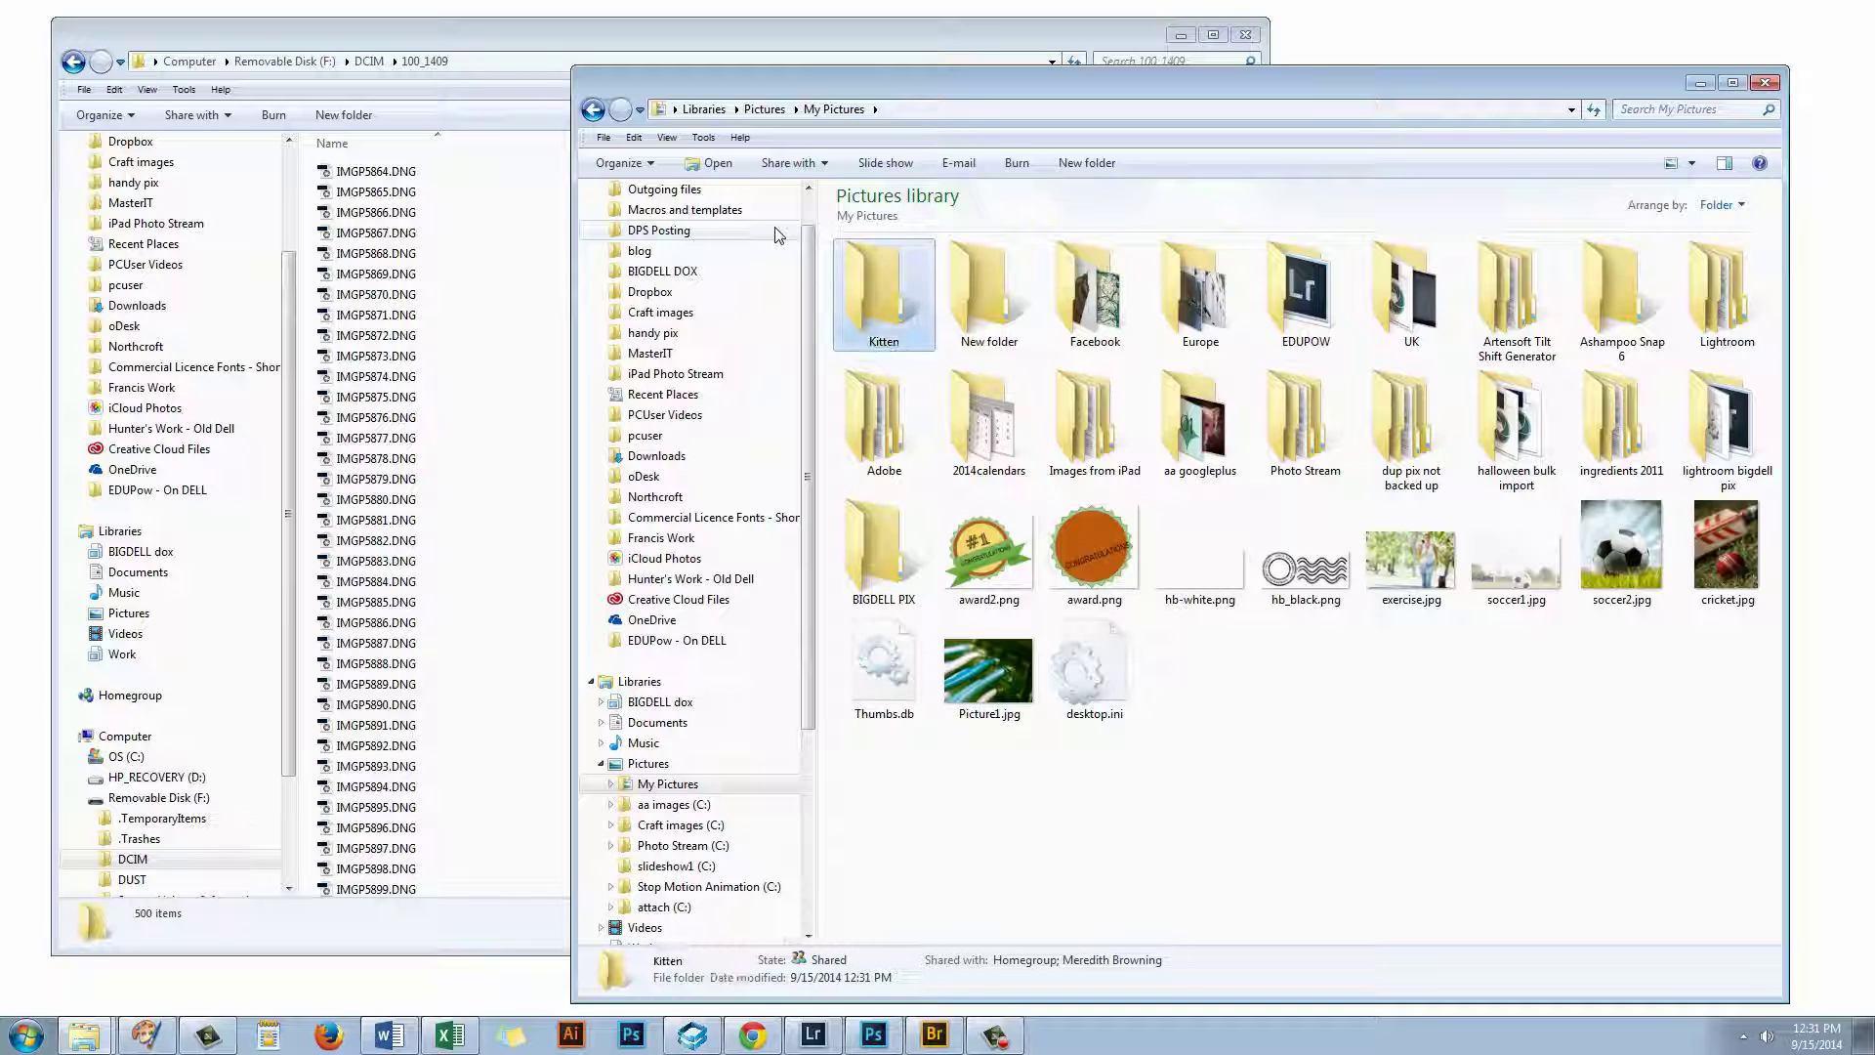
pyautogui.doubleClick(853, 283)
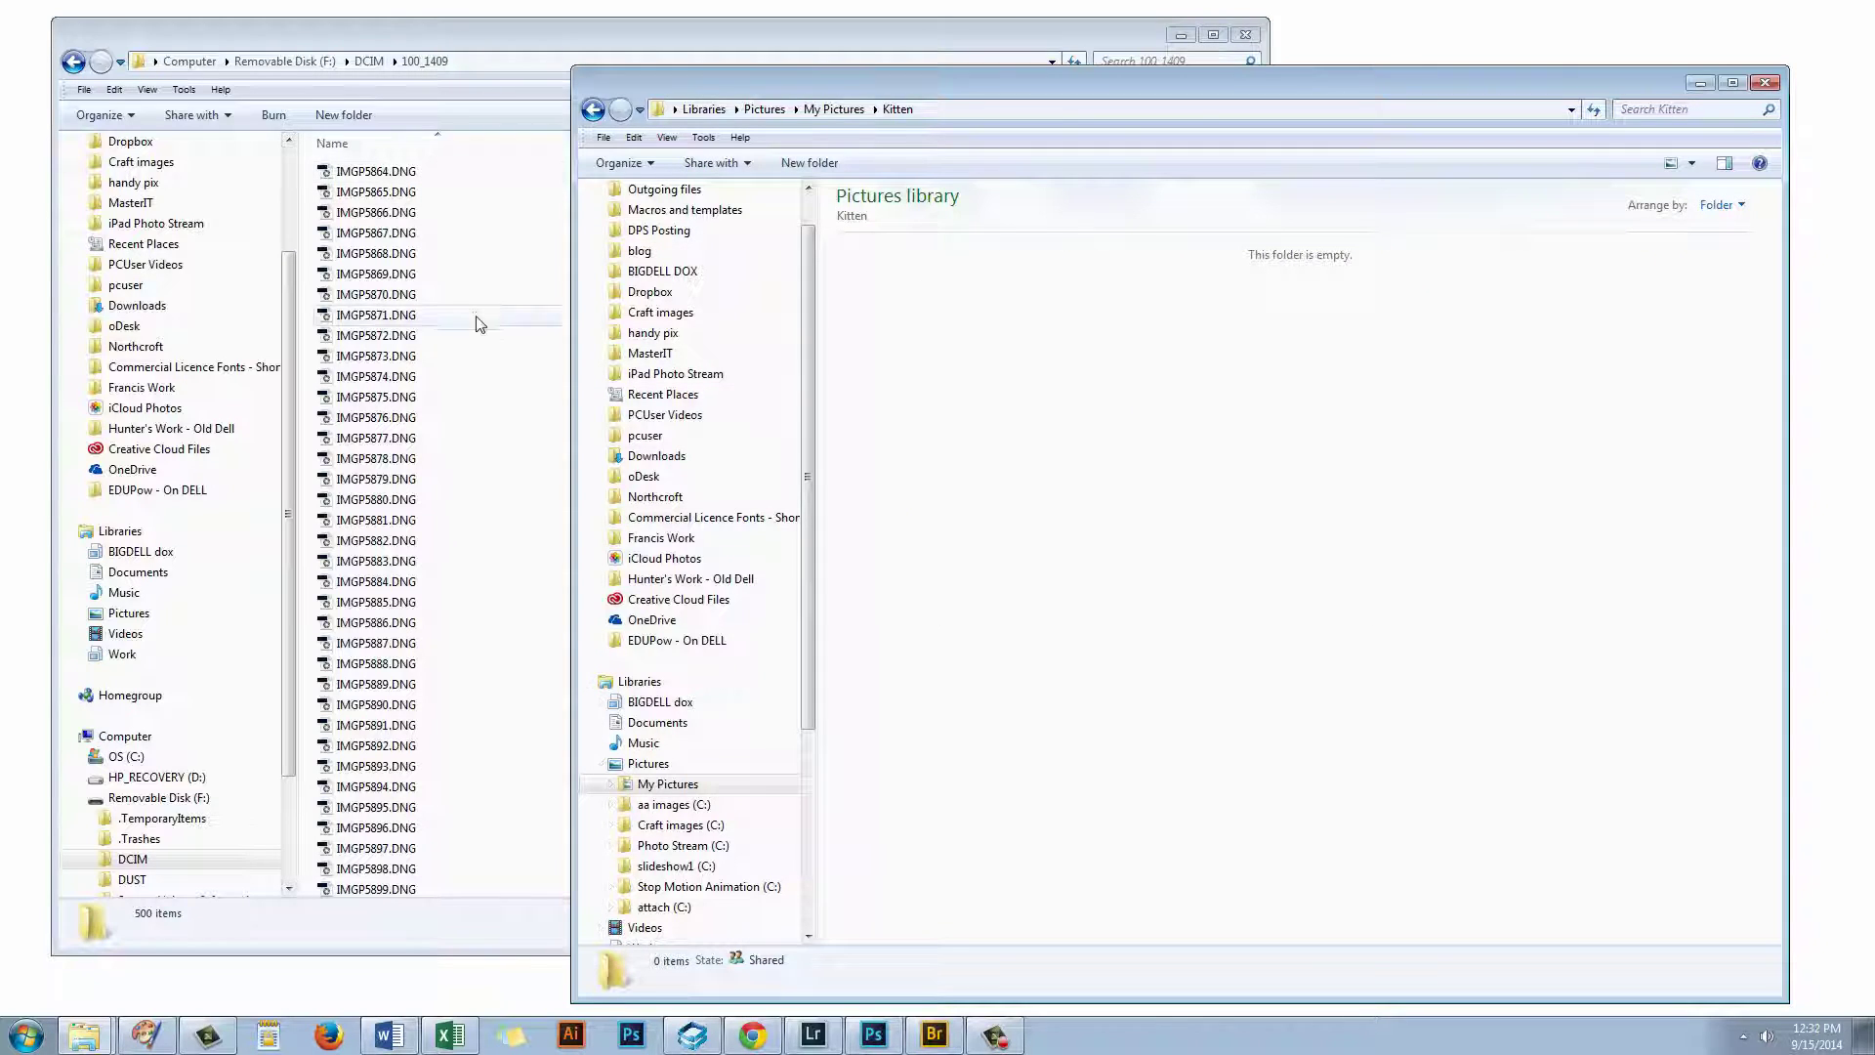
# Select all 500 DNG files in 100_1409 and drag them into Kitten to copy them (5.79 GB)
pyautogui.click(488, 420)
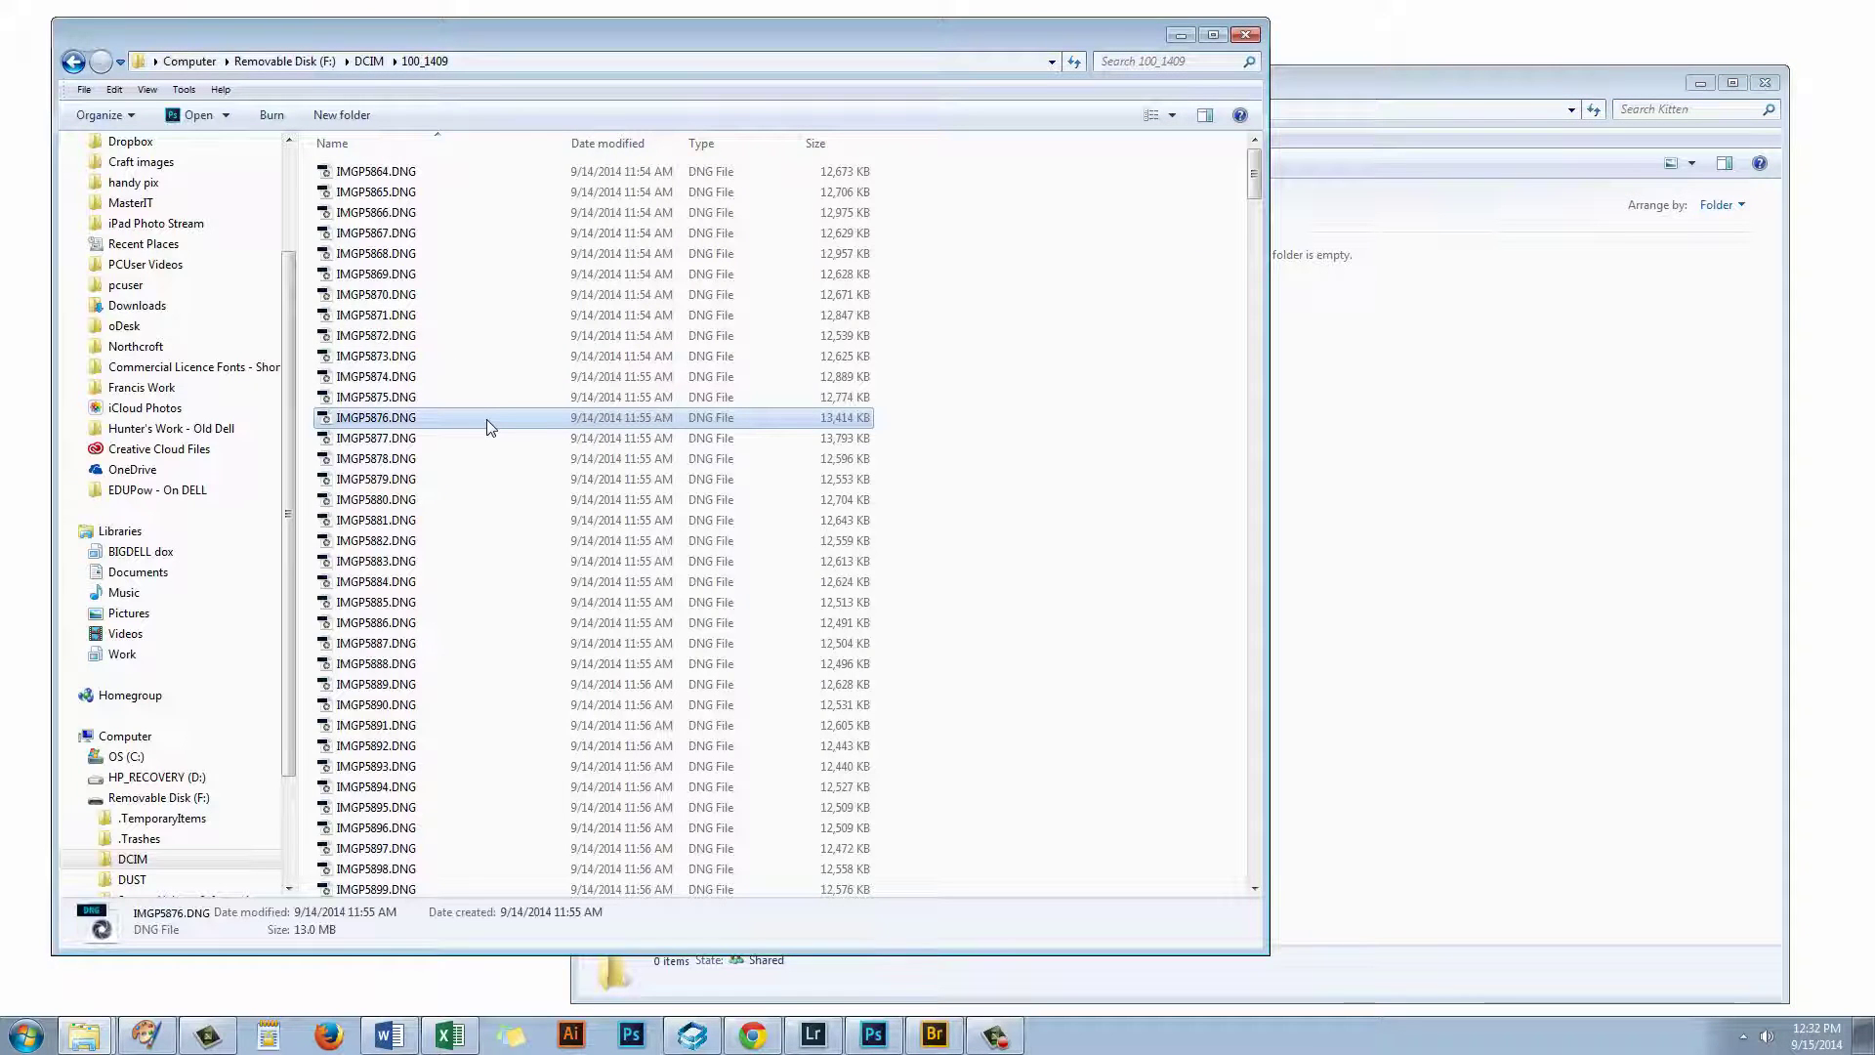
pyautogui.hotkey('ctrl', 'a')
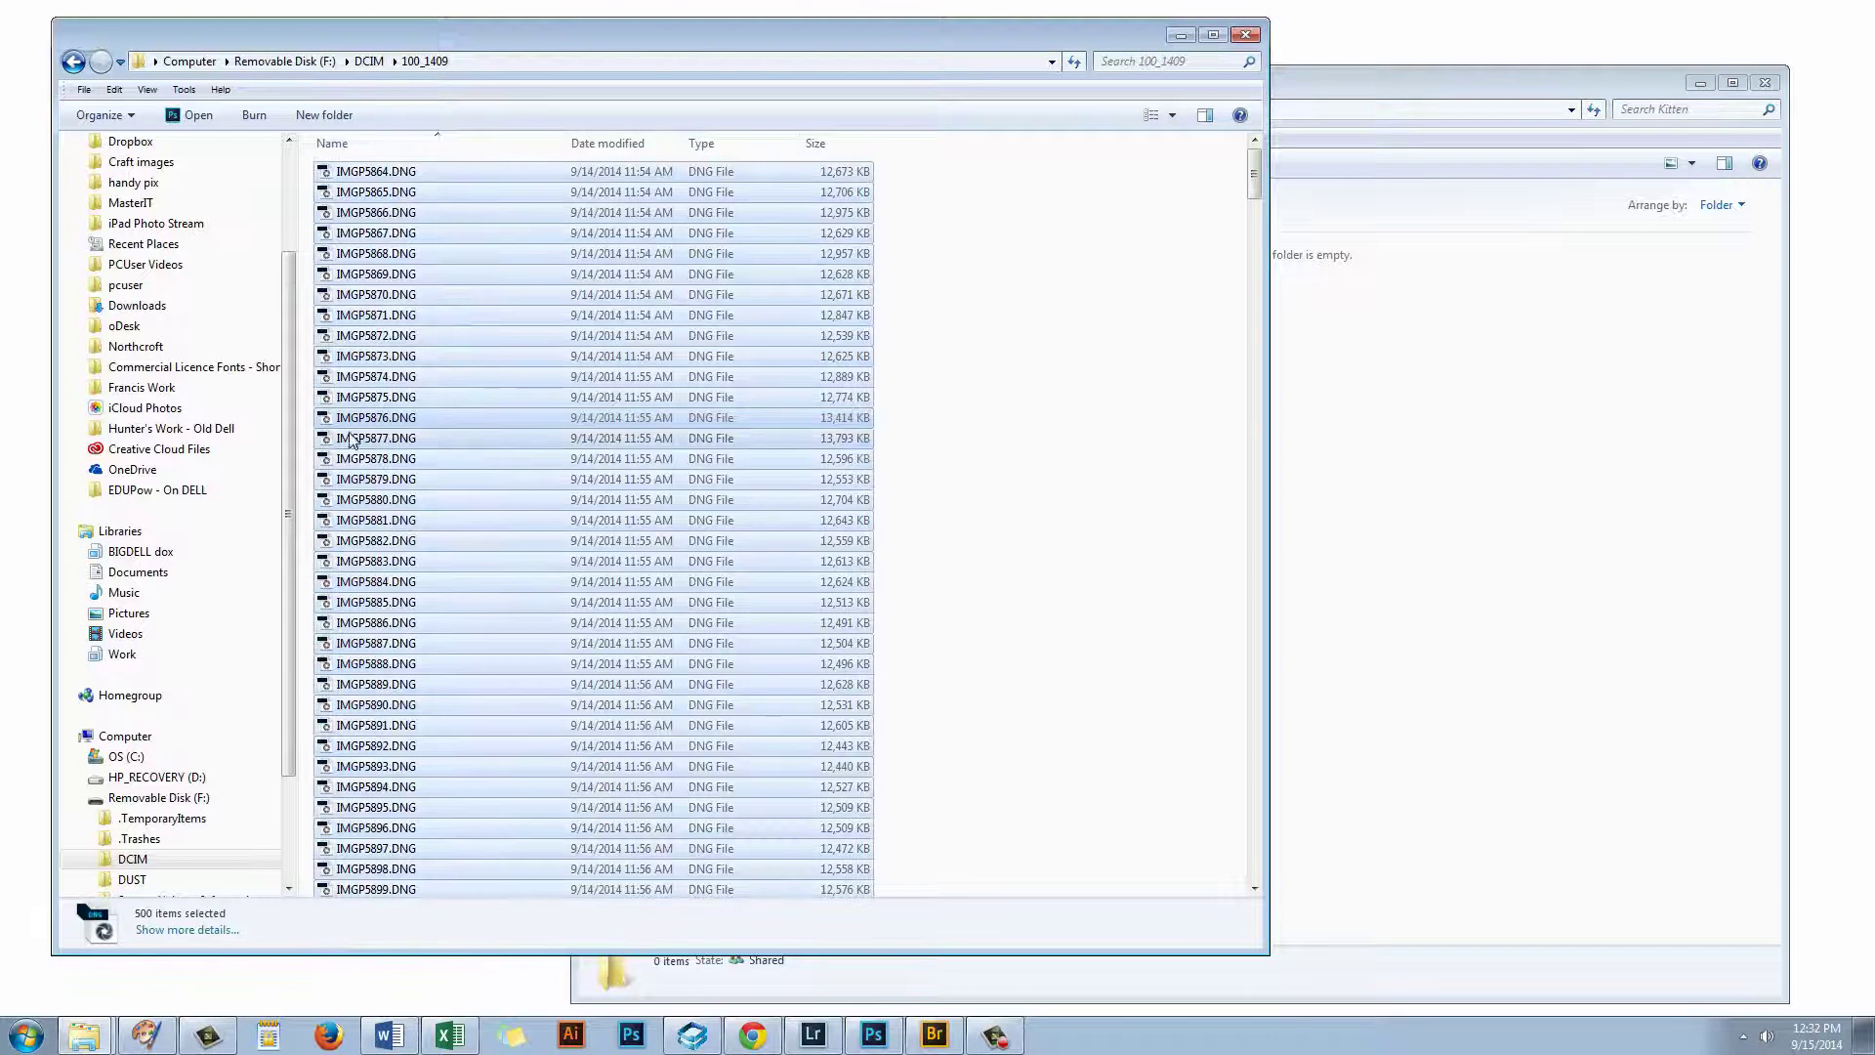
pyautogui.moveTo(481, 38); pyautogui.dragTo(228, 120)
pyautogui.moveTo(396, 456); pyautogui.dragTo(1306, 459)
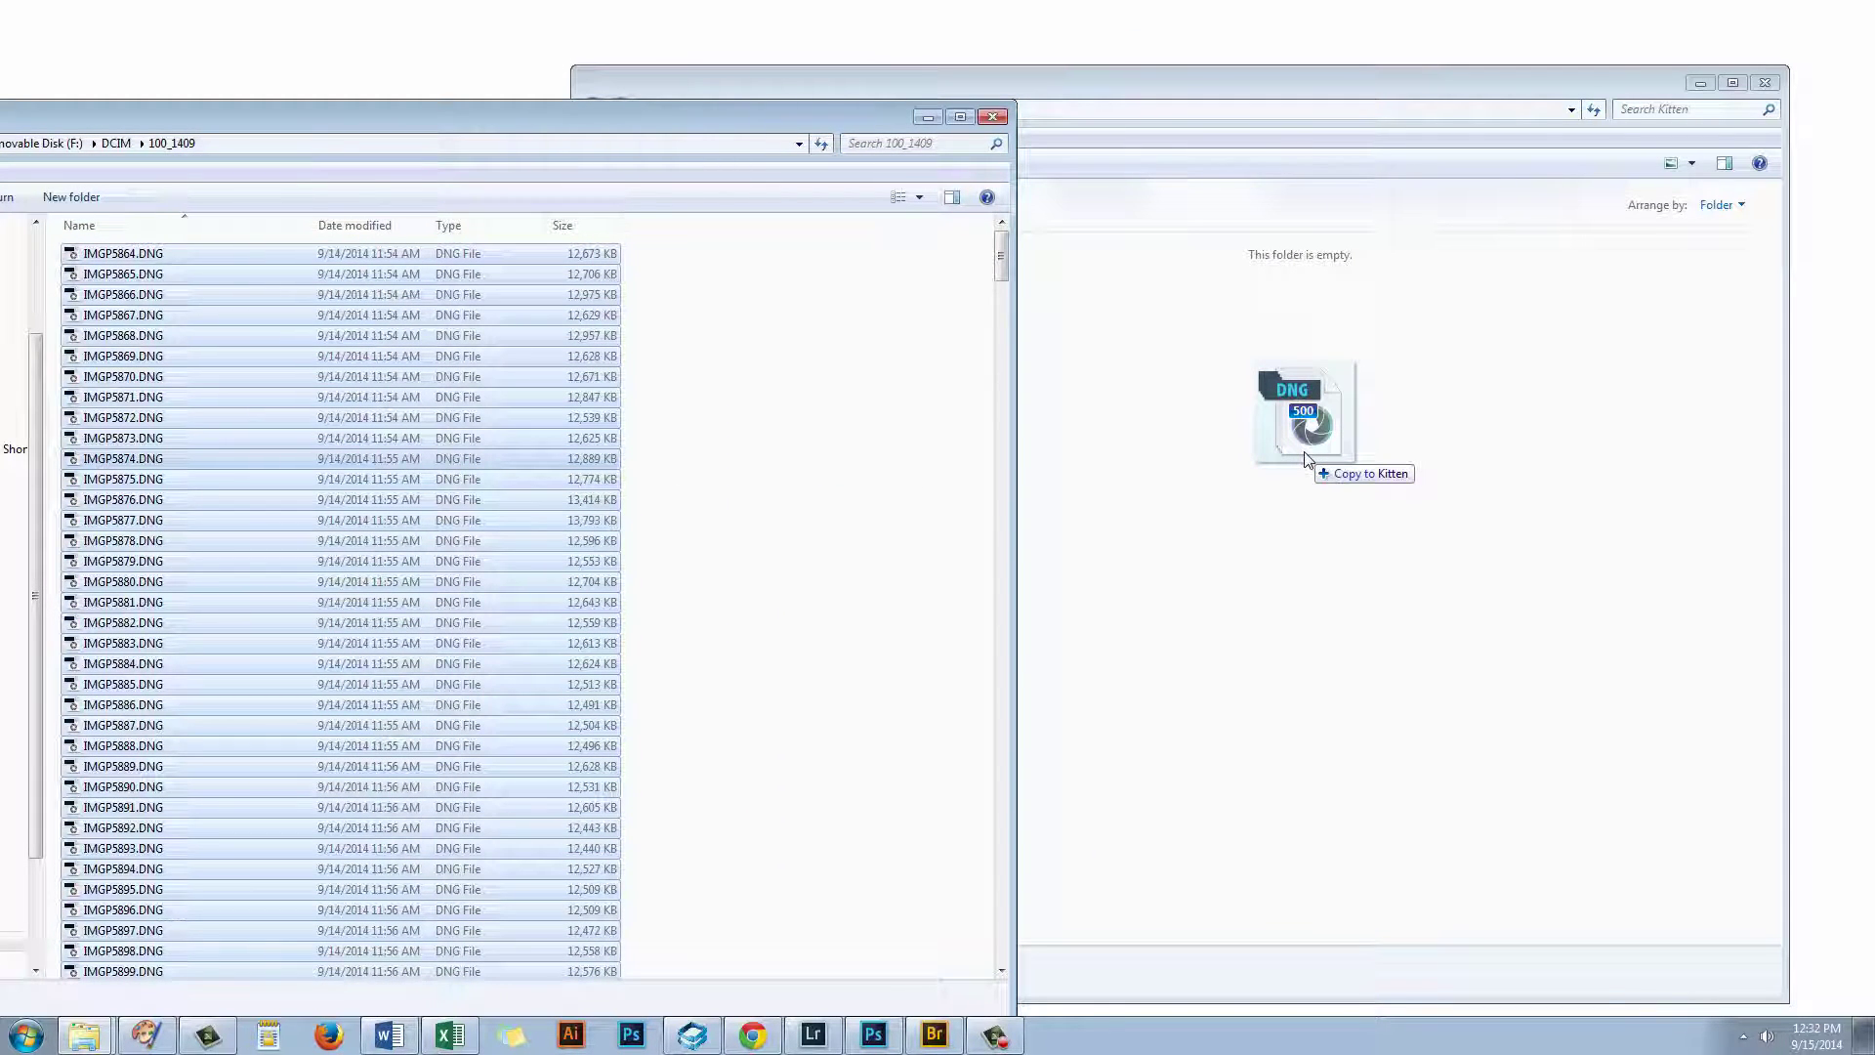
pyautogui.moveTo(1305, 459); pyautogui.dragTo(1306, 461)
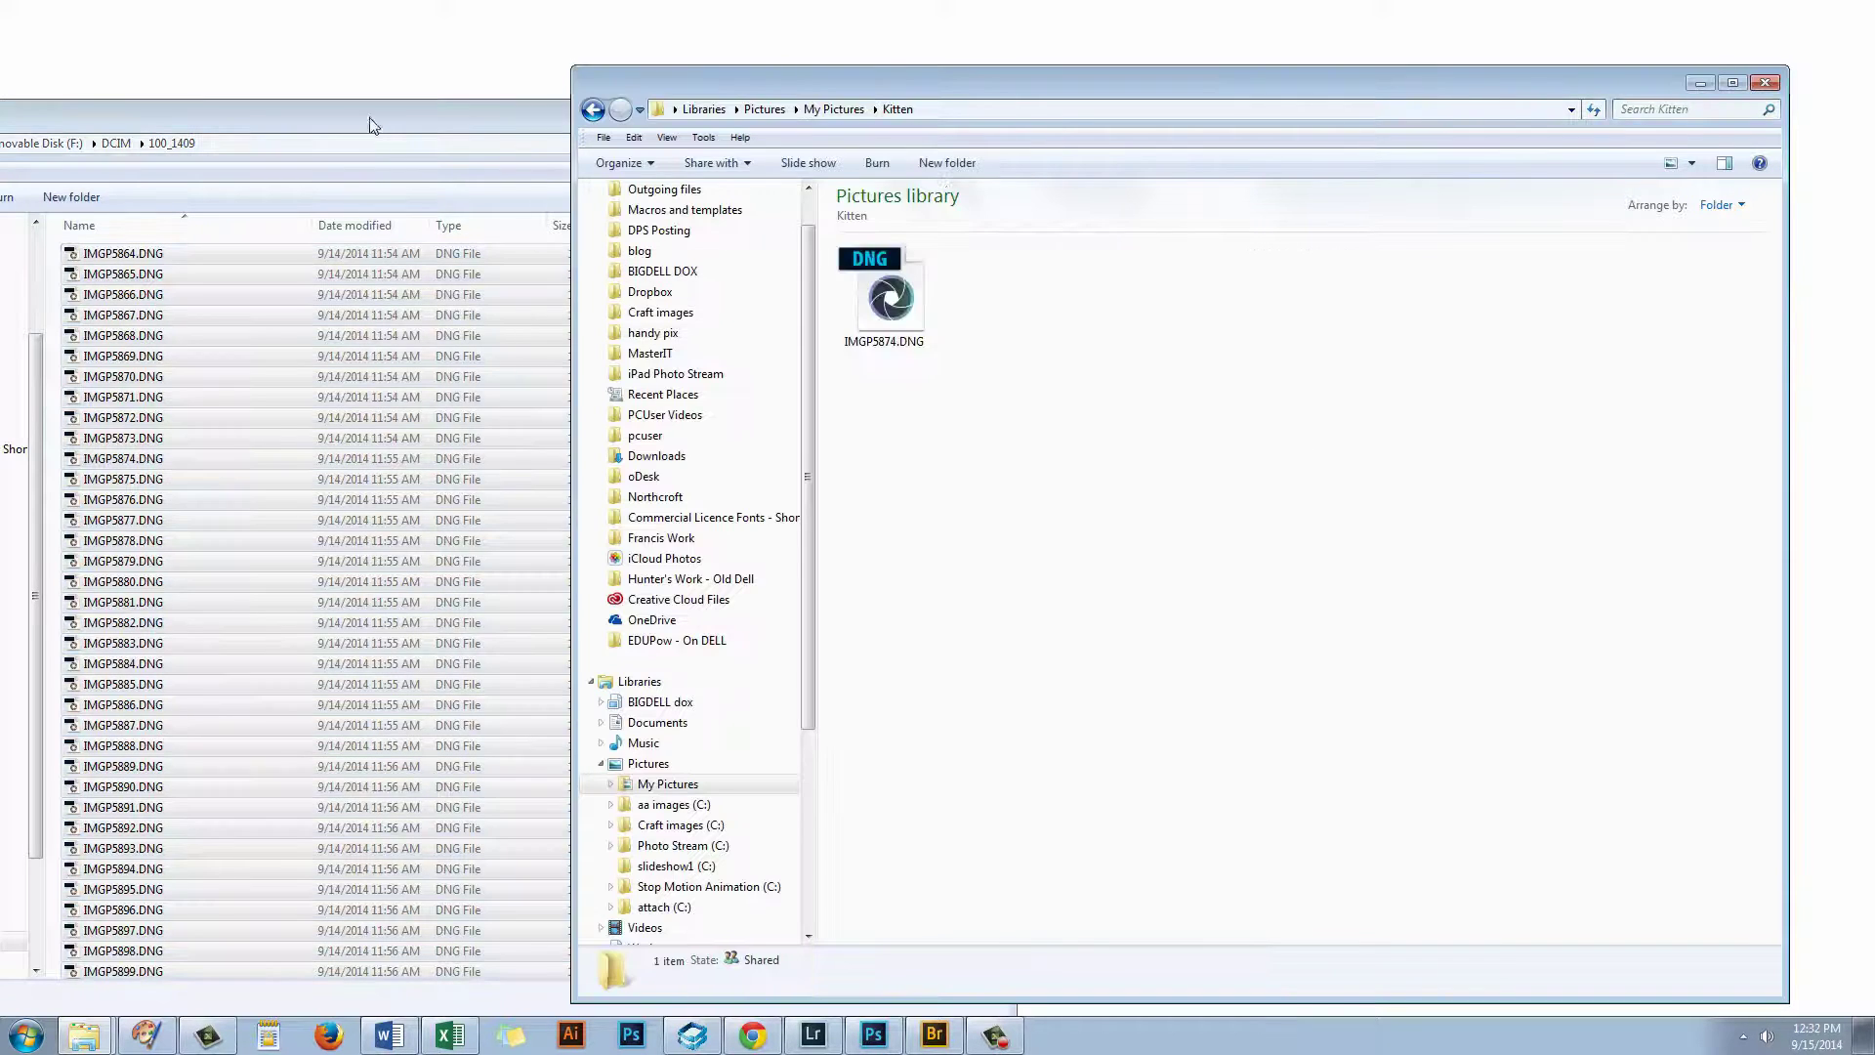
pyautogui.moveTo(374, 125); pyautogui.dragTo(631, 76)
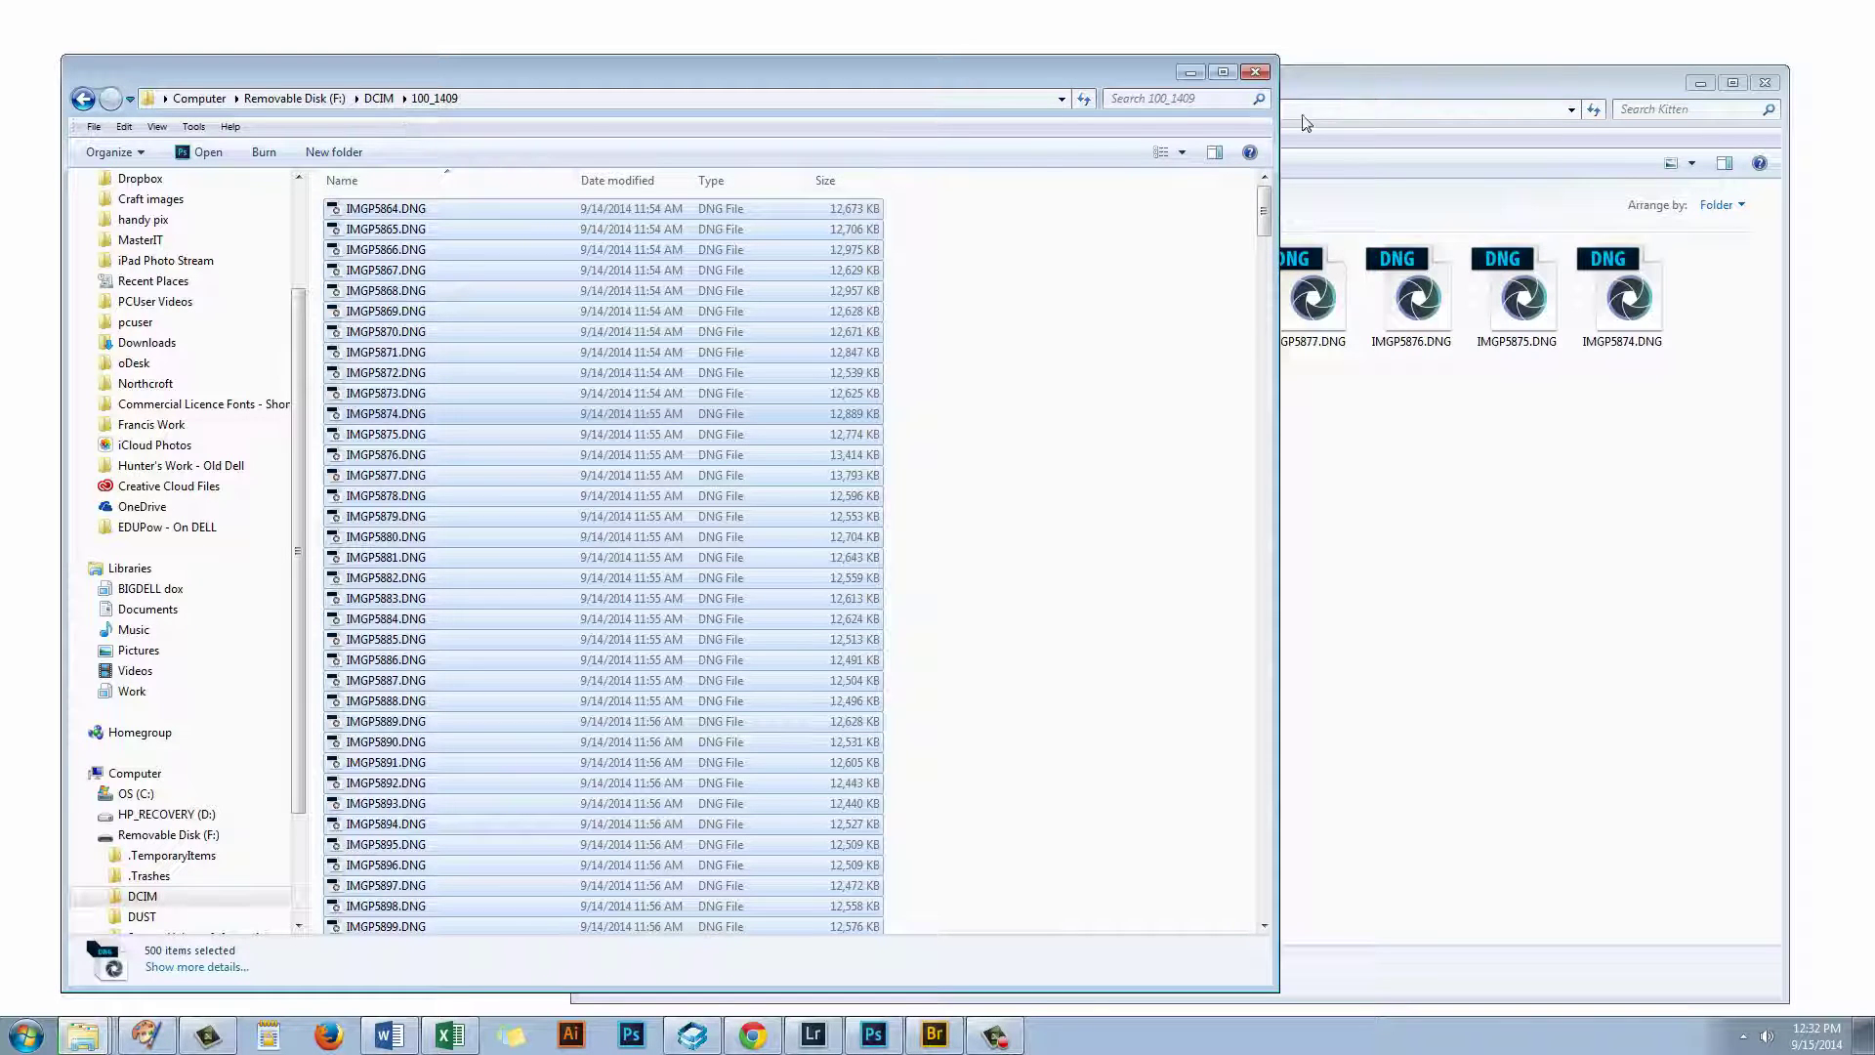
pyautogui.click(1329, 83)
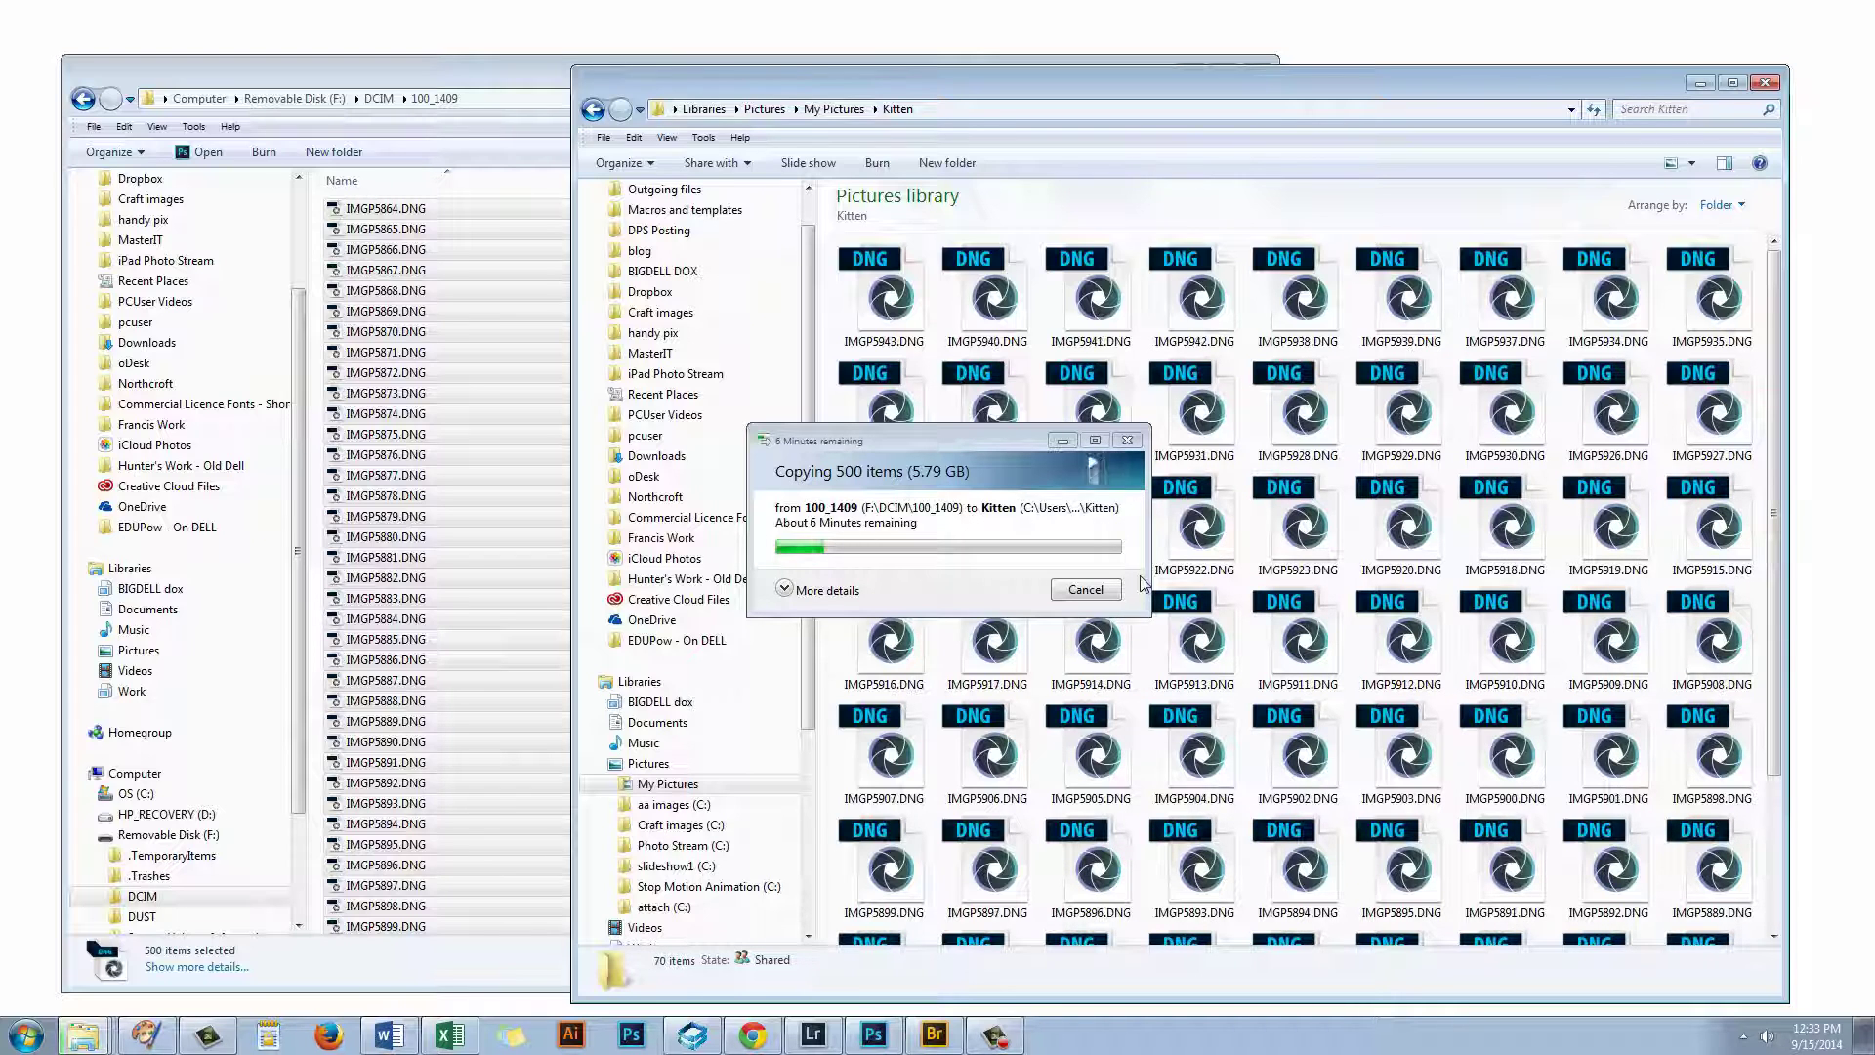
# Cancel the photo copy so Kitten keeps 74 DNG files, then bring 100_1409 forward
pyautogui.click(1169, 328)
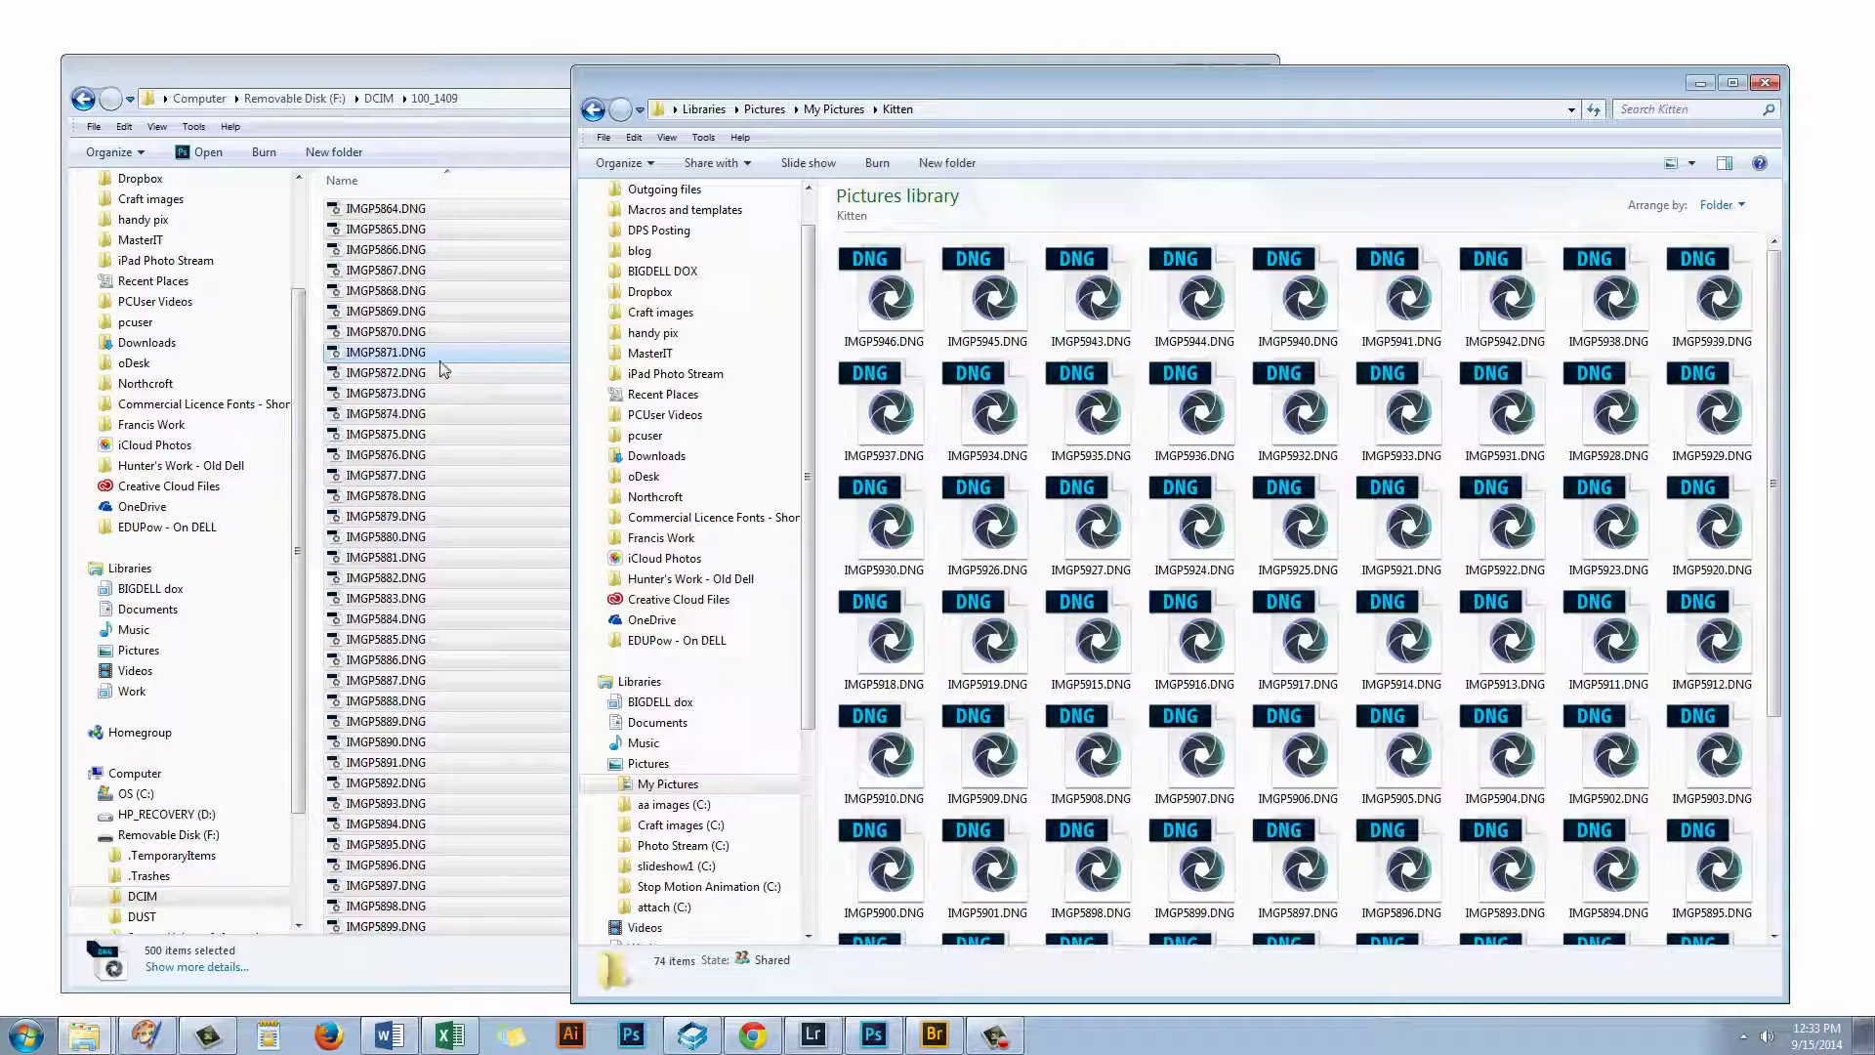
pyautogui.moveTo(455, 67); pyautogui.dragTo(436, 82)
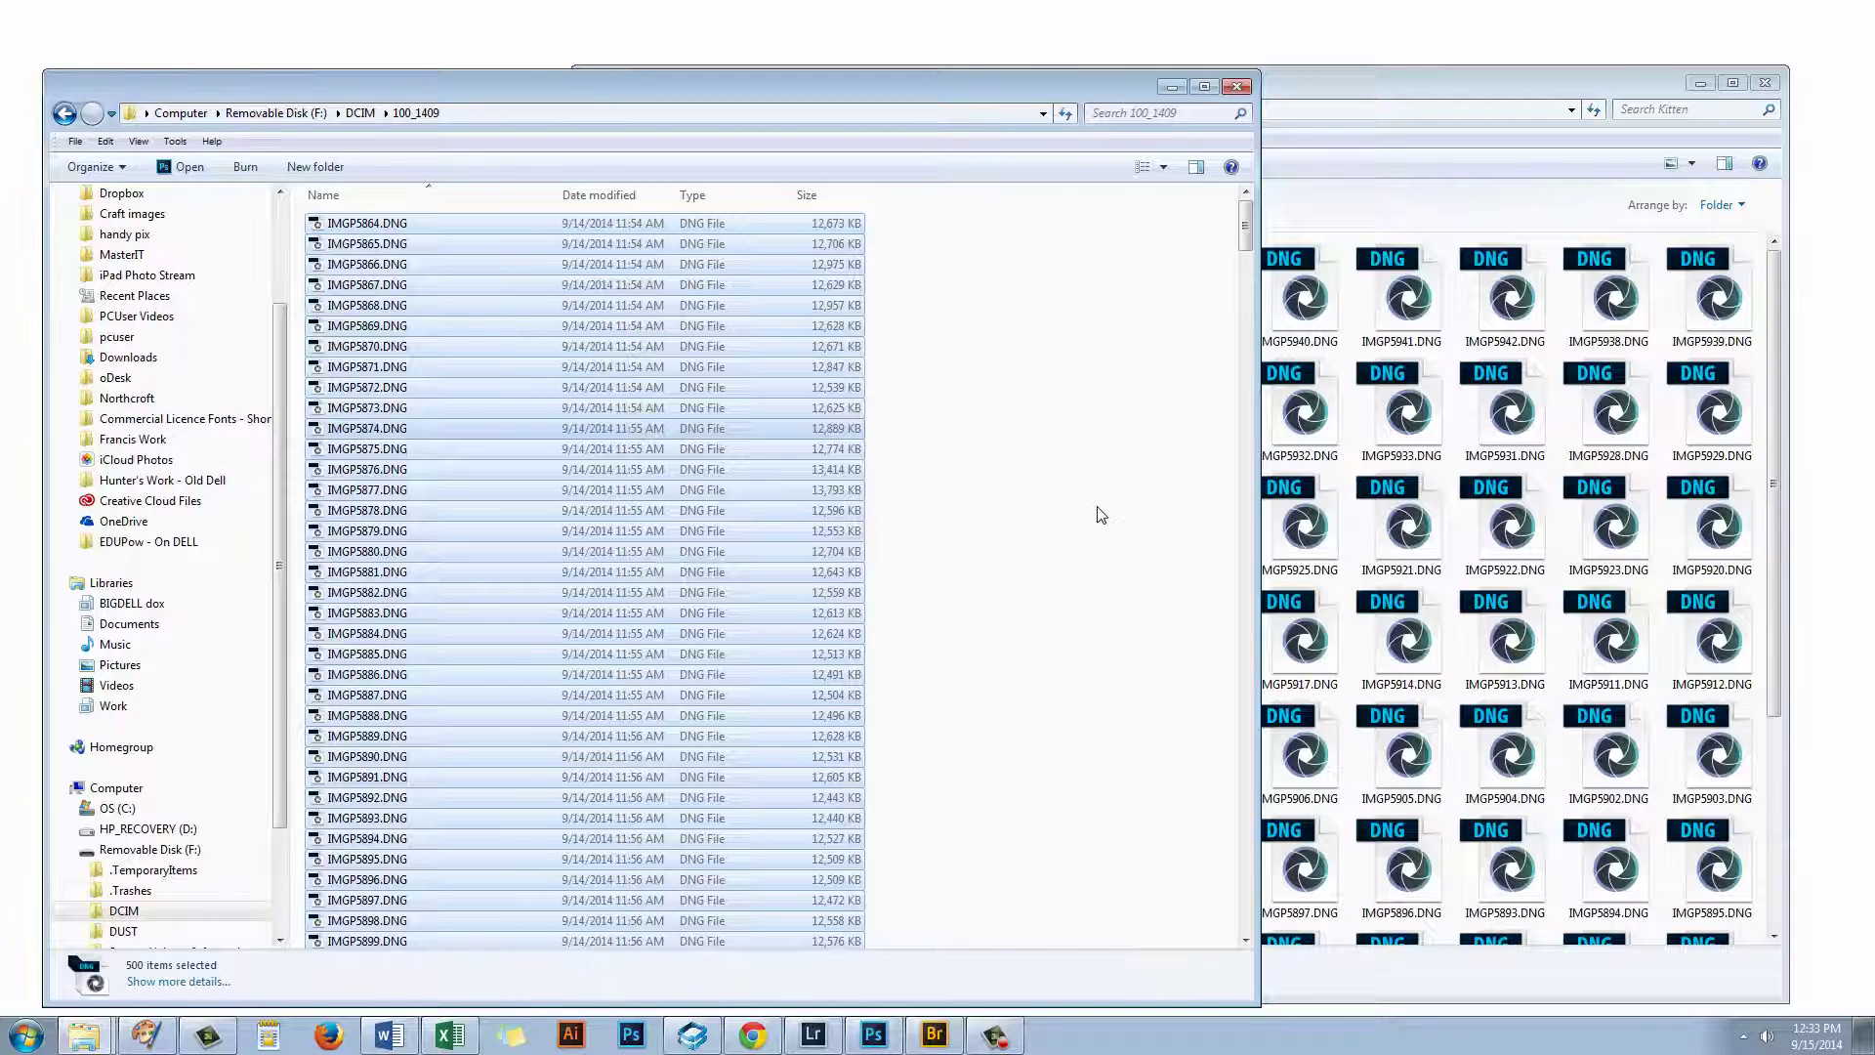
# Eject Removable Disk (F:) with Safely Remove Hardware and dismiss the safe-to-remove notice
pyautogui.click(1745, 1036)
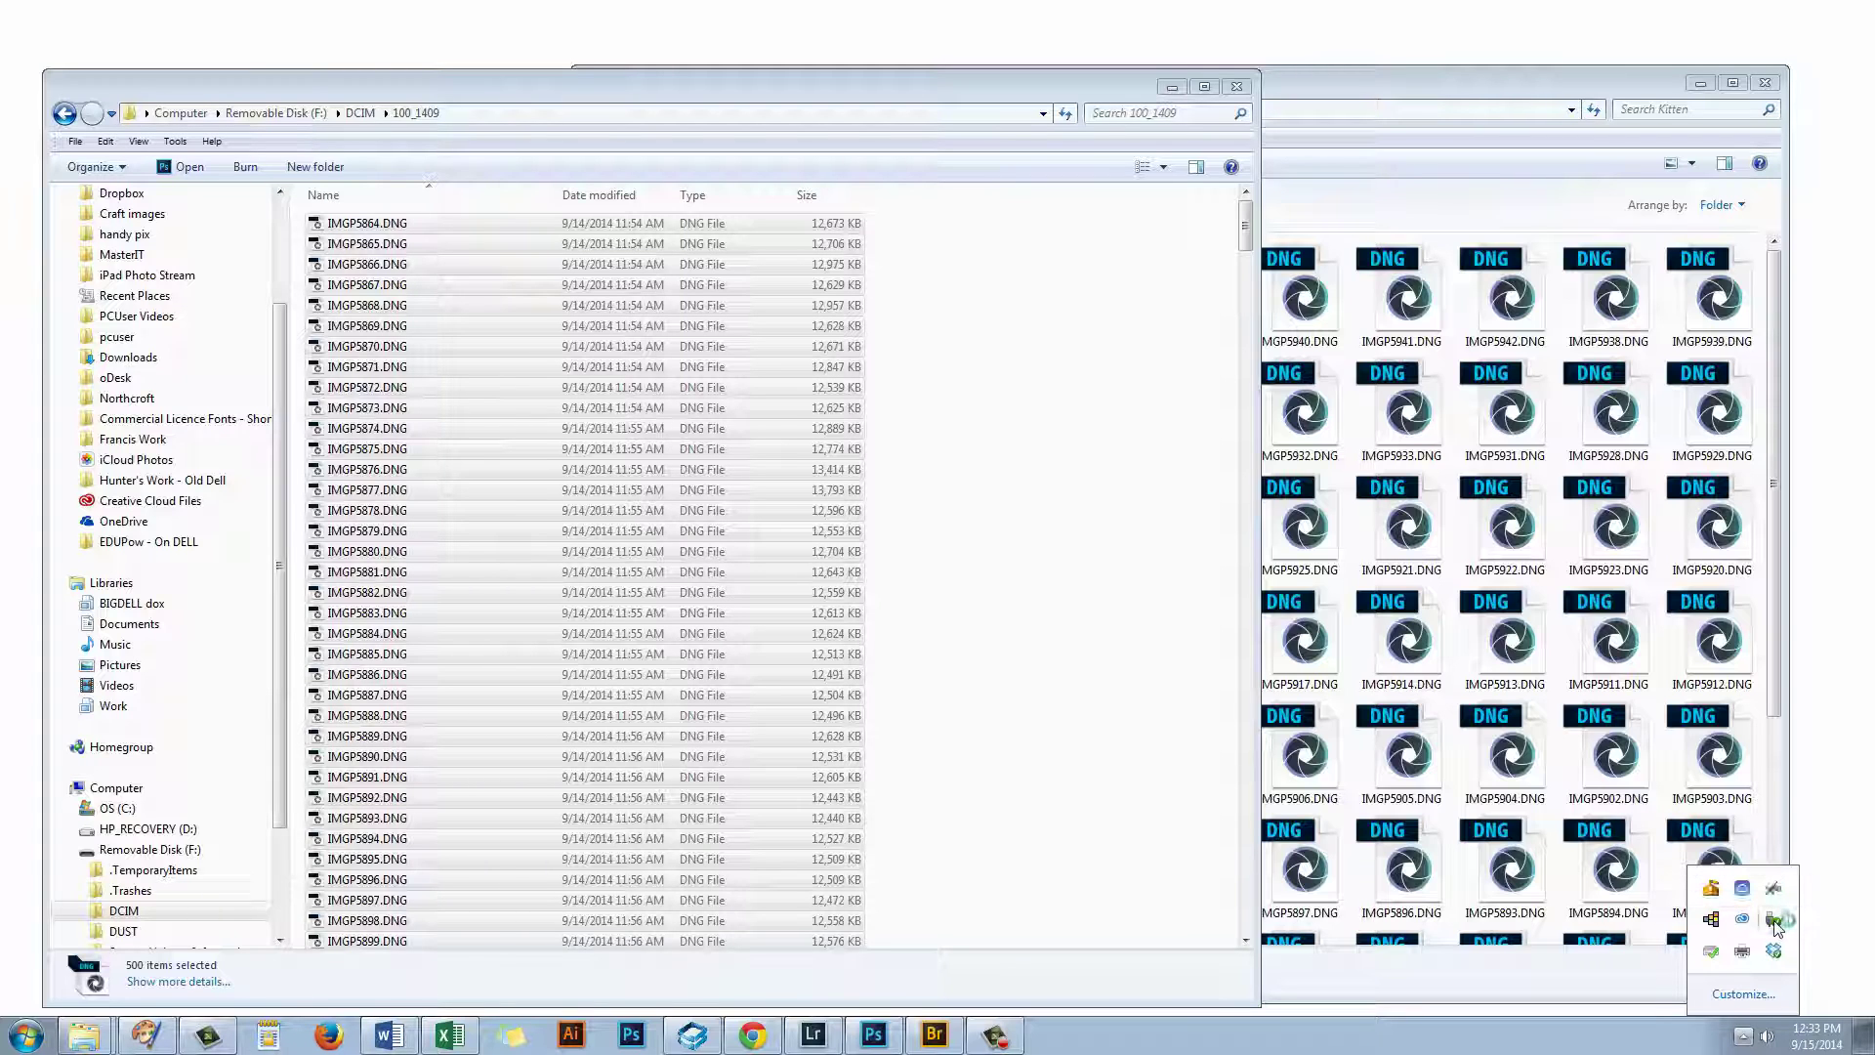
pyautogui.click(1775, 923)
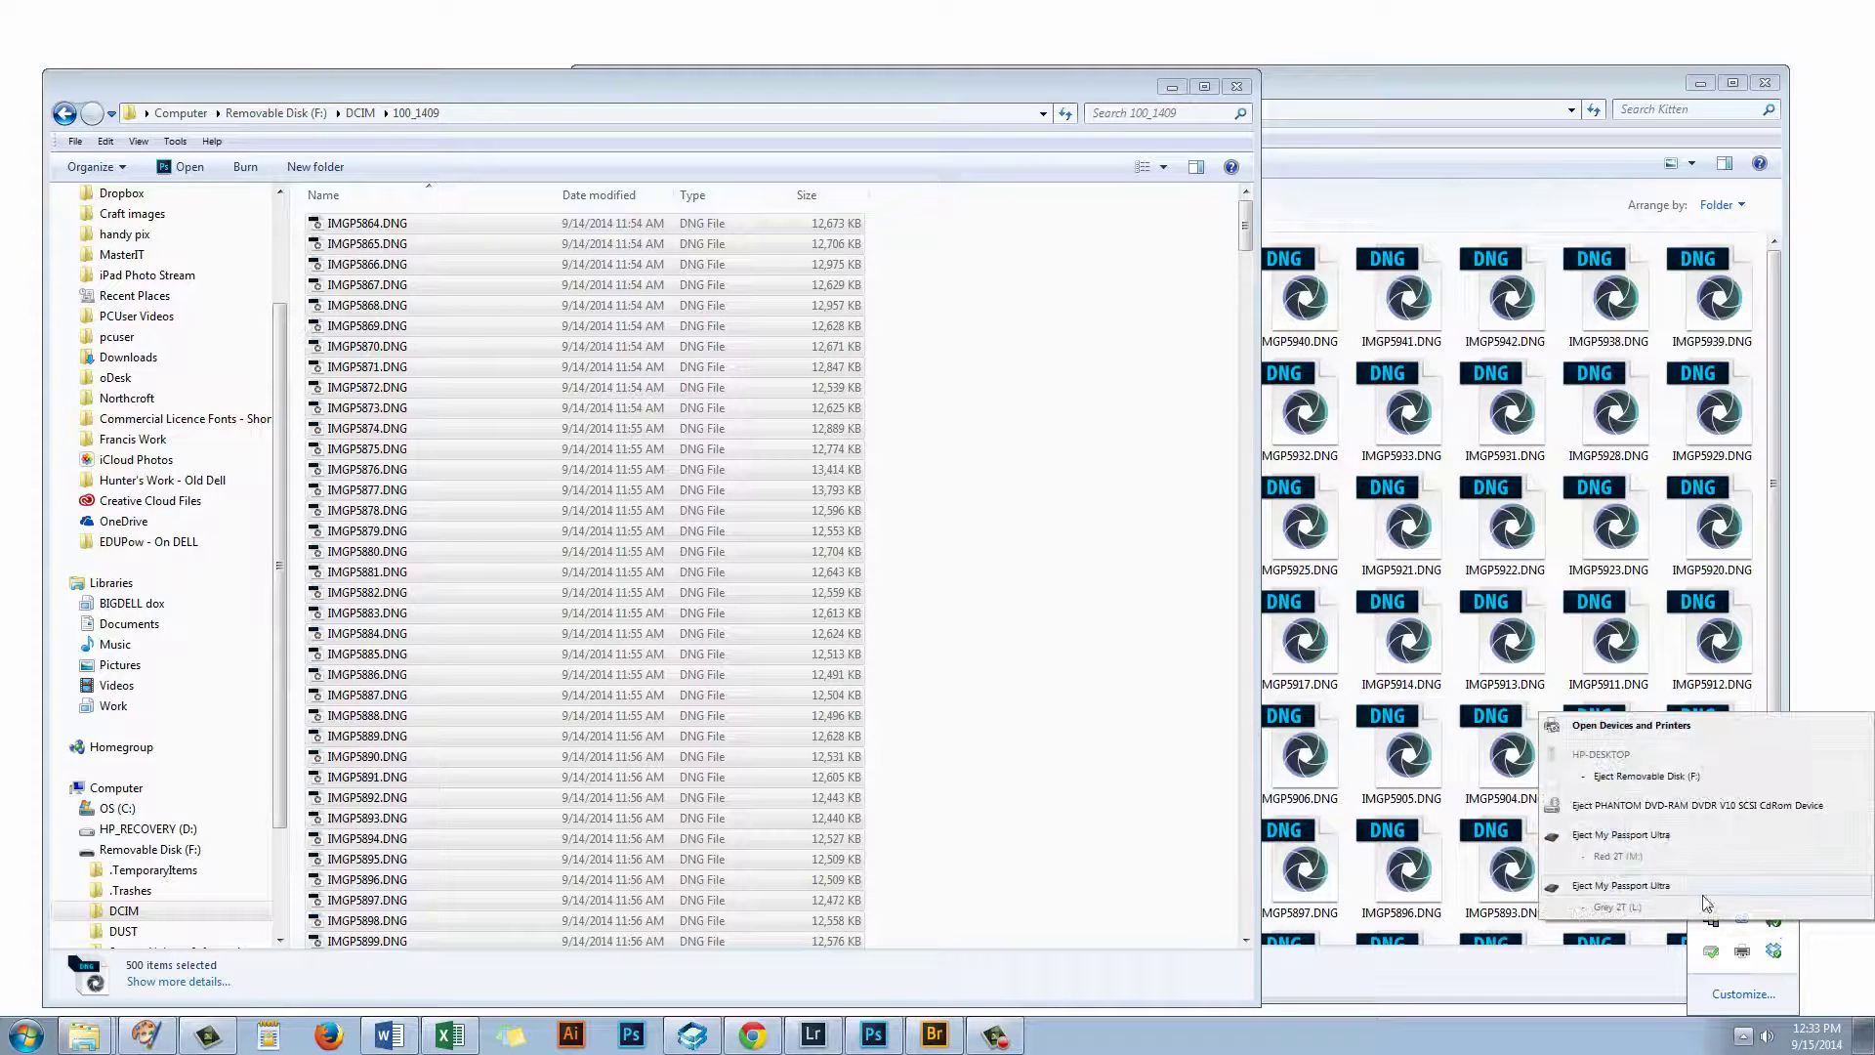
pyautogui.click(1630, 777)
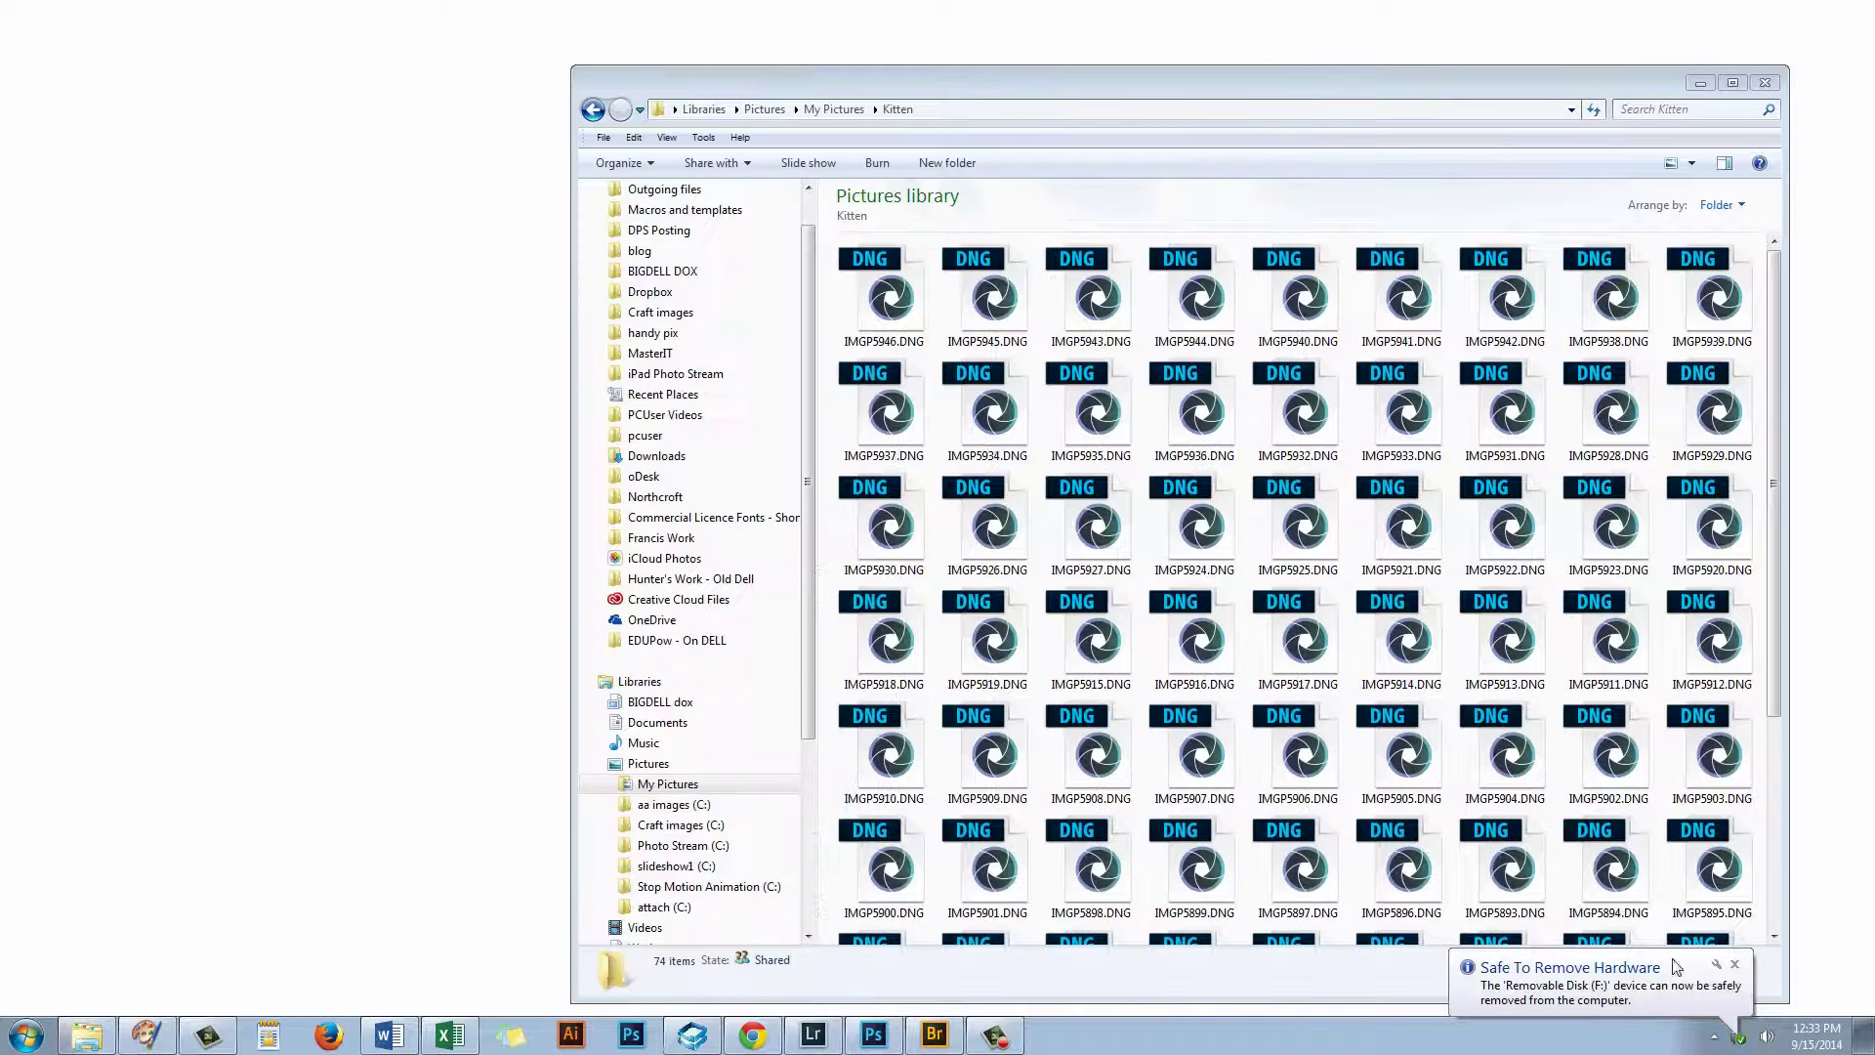
pyautogui.click(1735, 966)
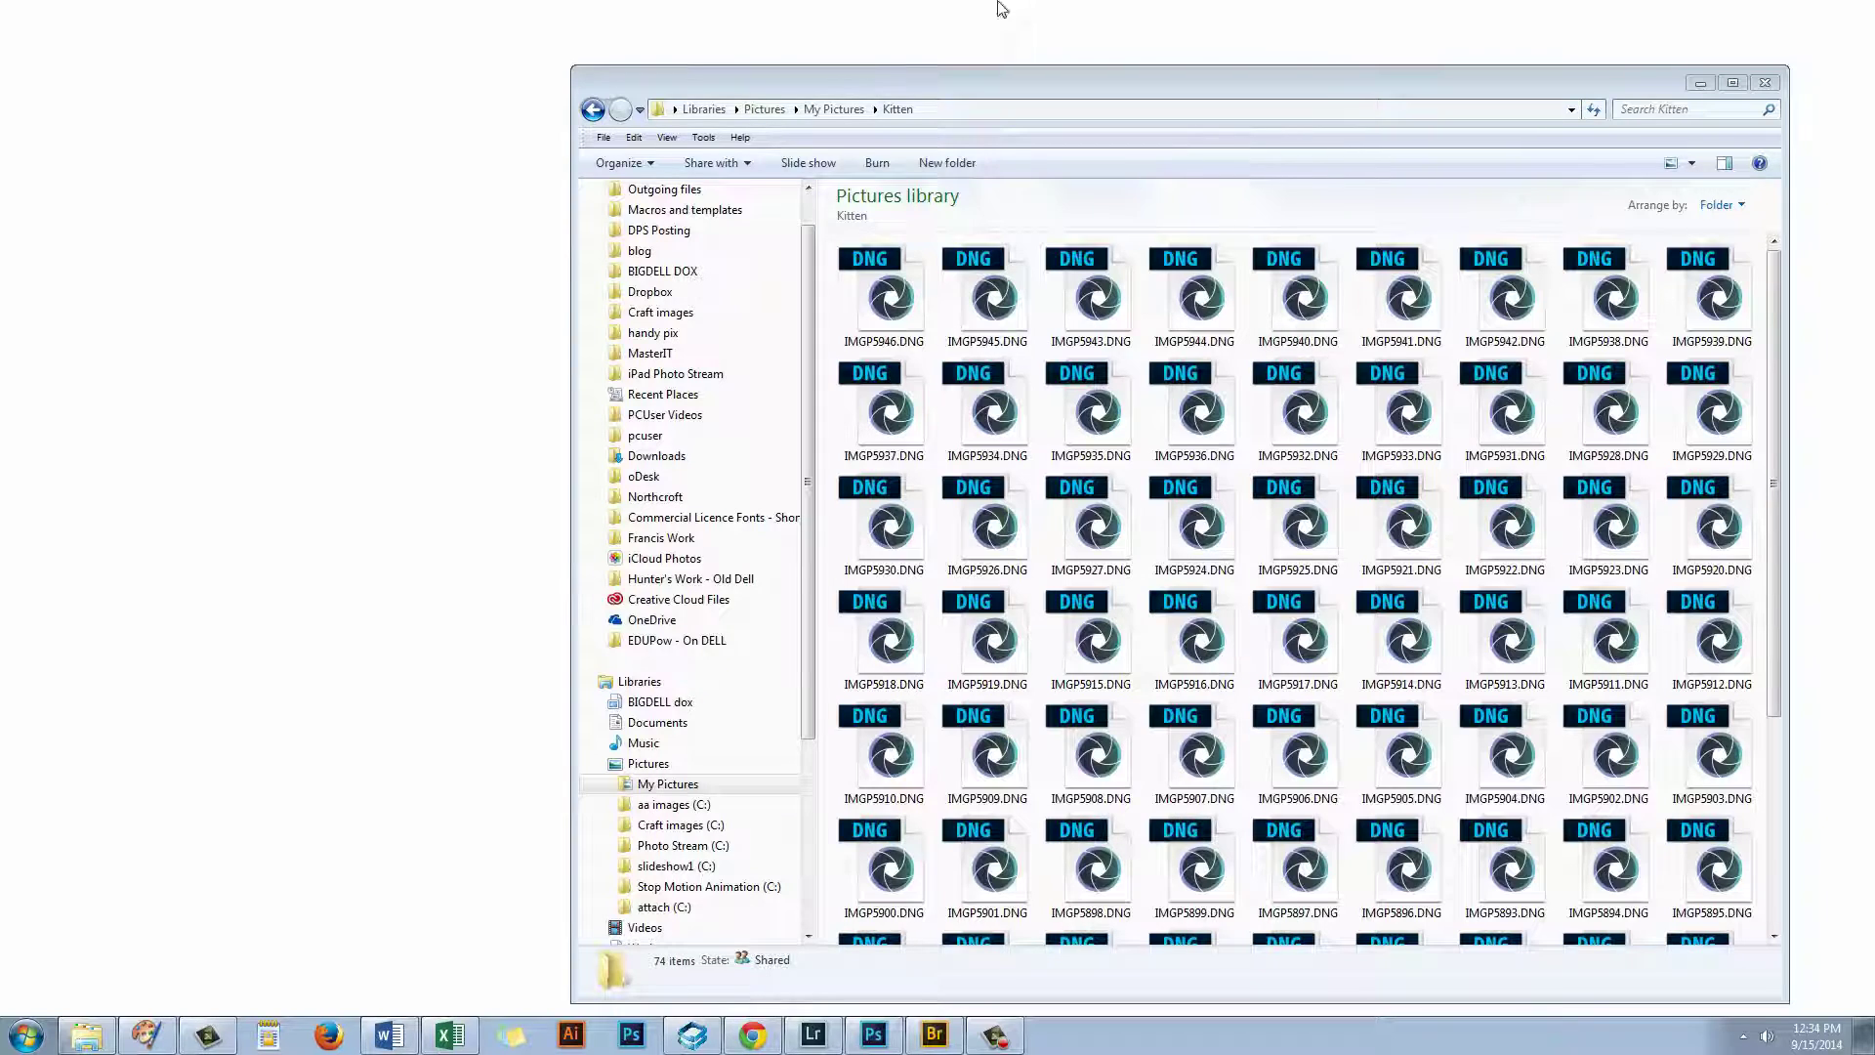
# Move the Kitten Explorer window aside and close it, revealing the AutoPlay dialog again
pyautogui.moveTo(953, 74); pyautogui.dragTo(616, 56)
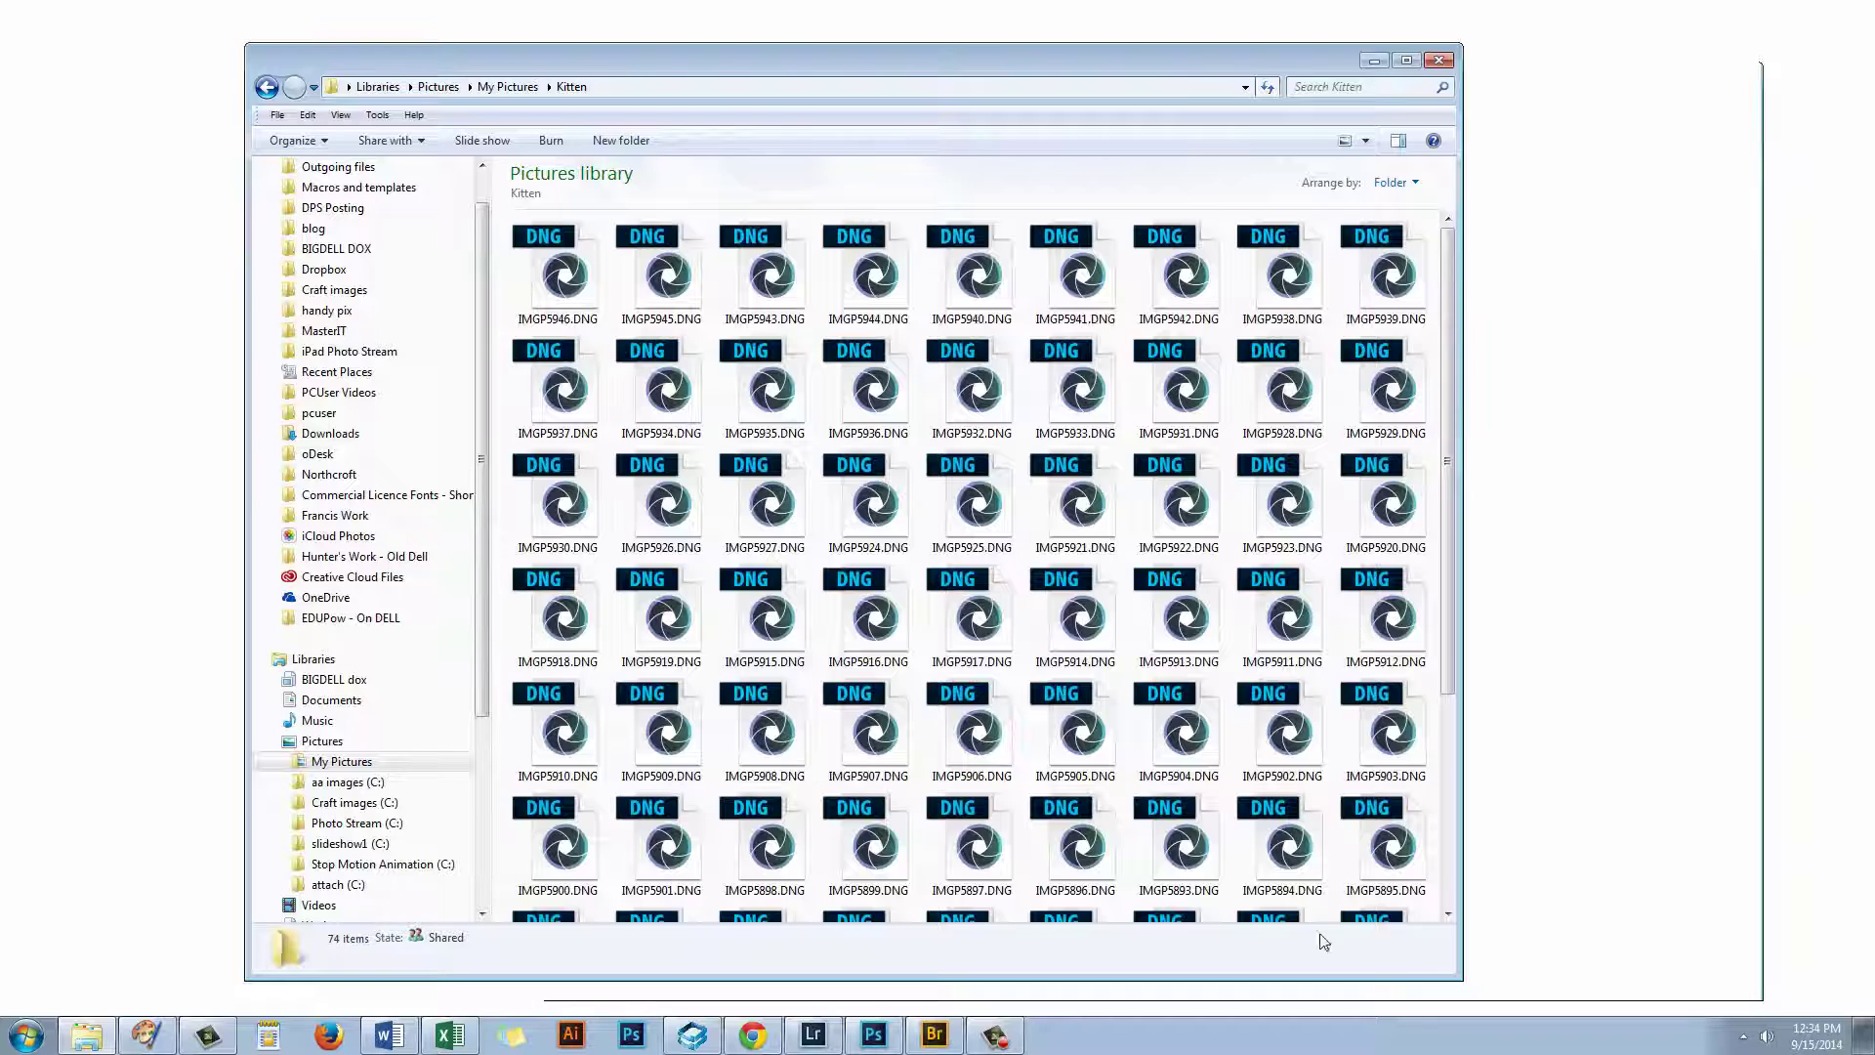
pyautogui.click(1440, 60)
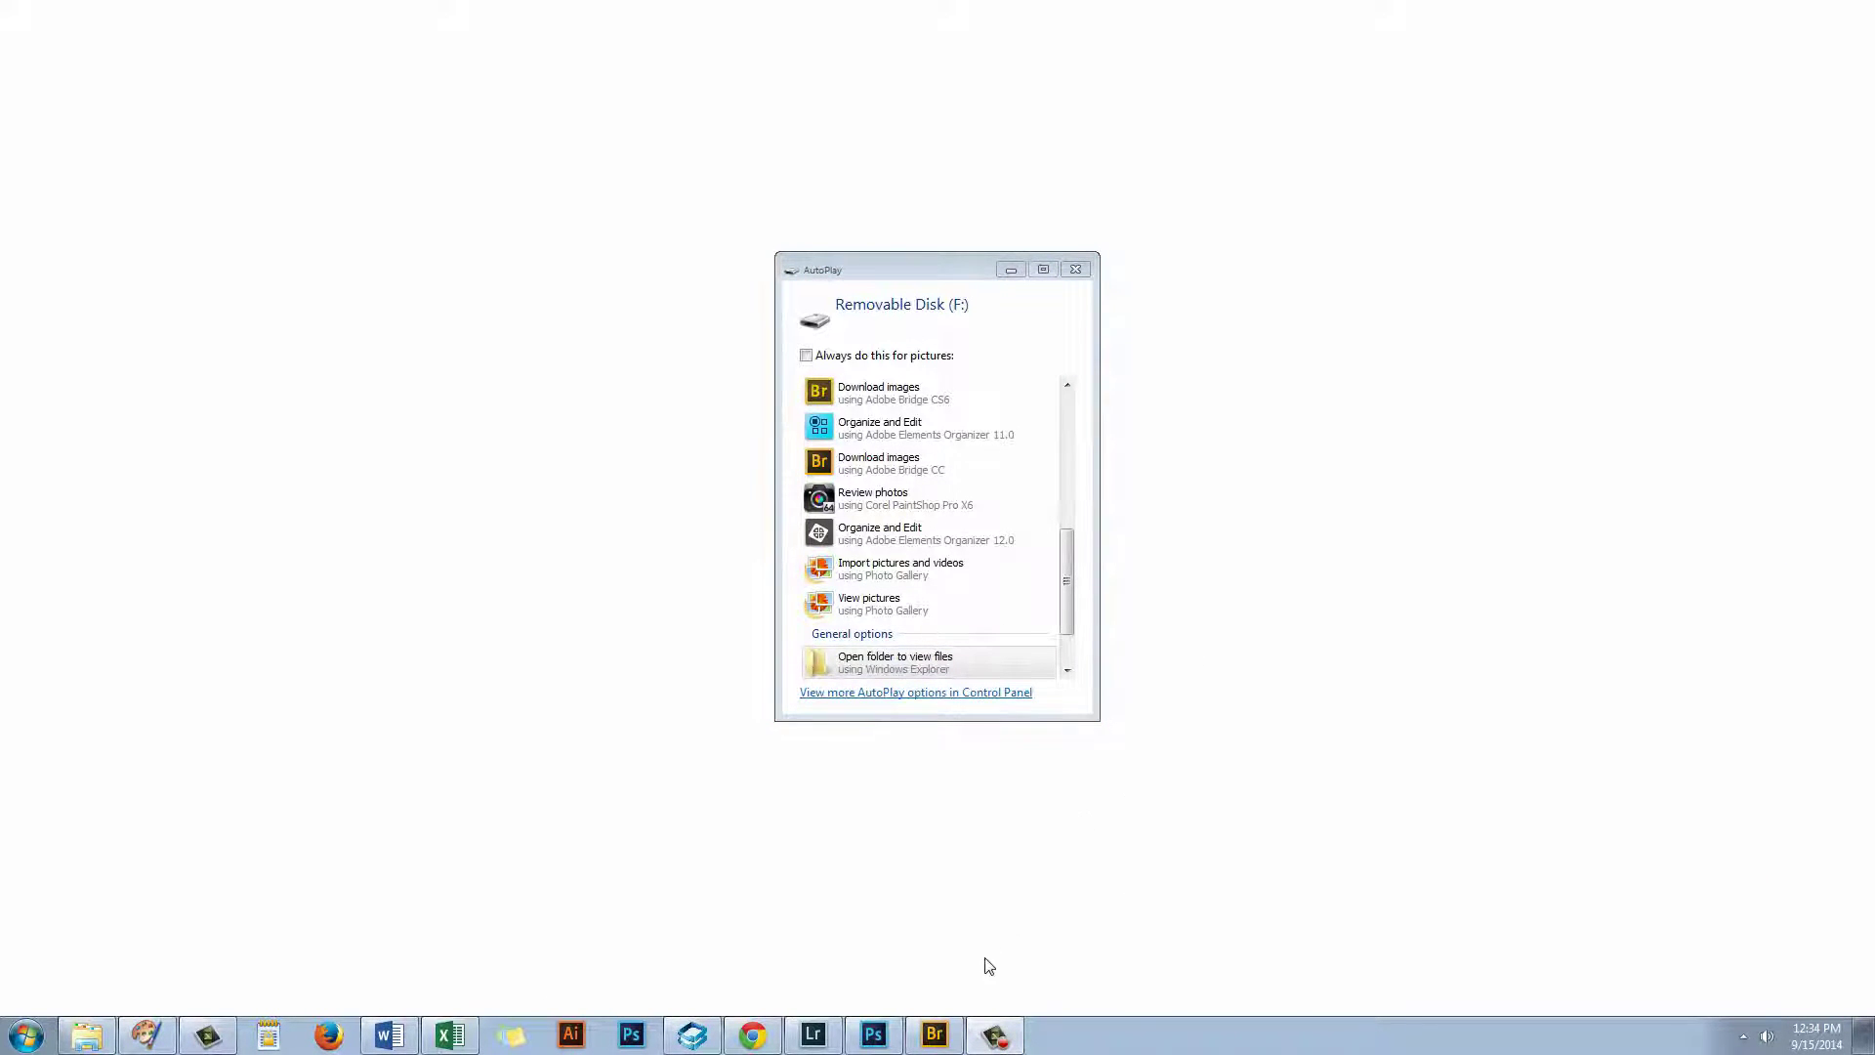
# Bring Adobe Bridge, browsing My Pictures, to the front and open its File menu
pyautogui.moveTo(928, 1041)
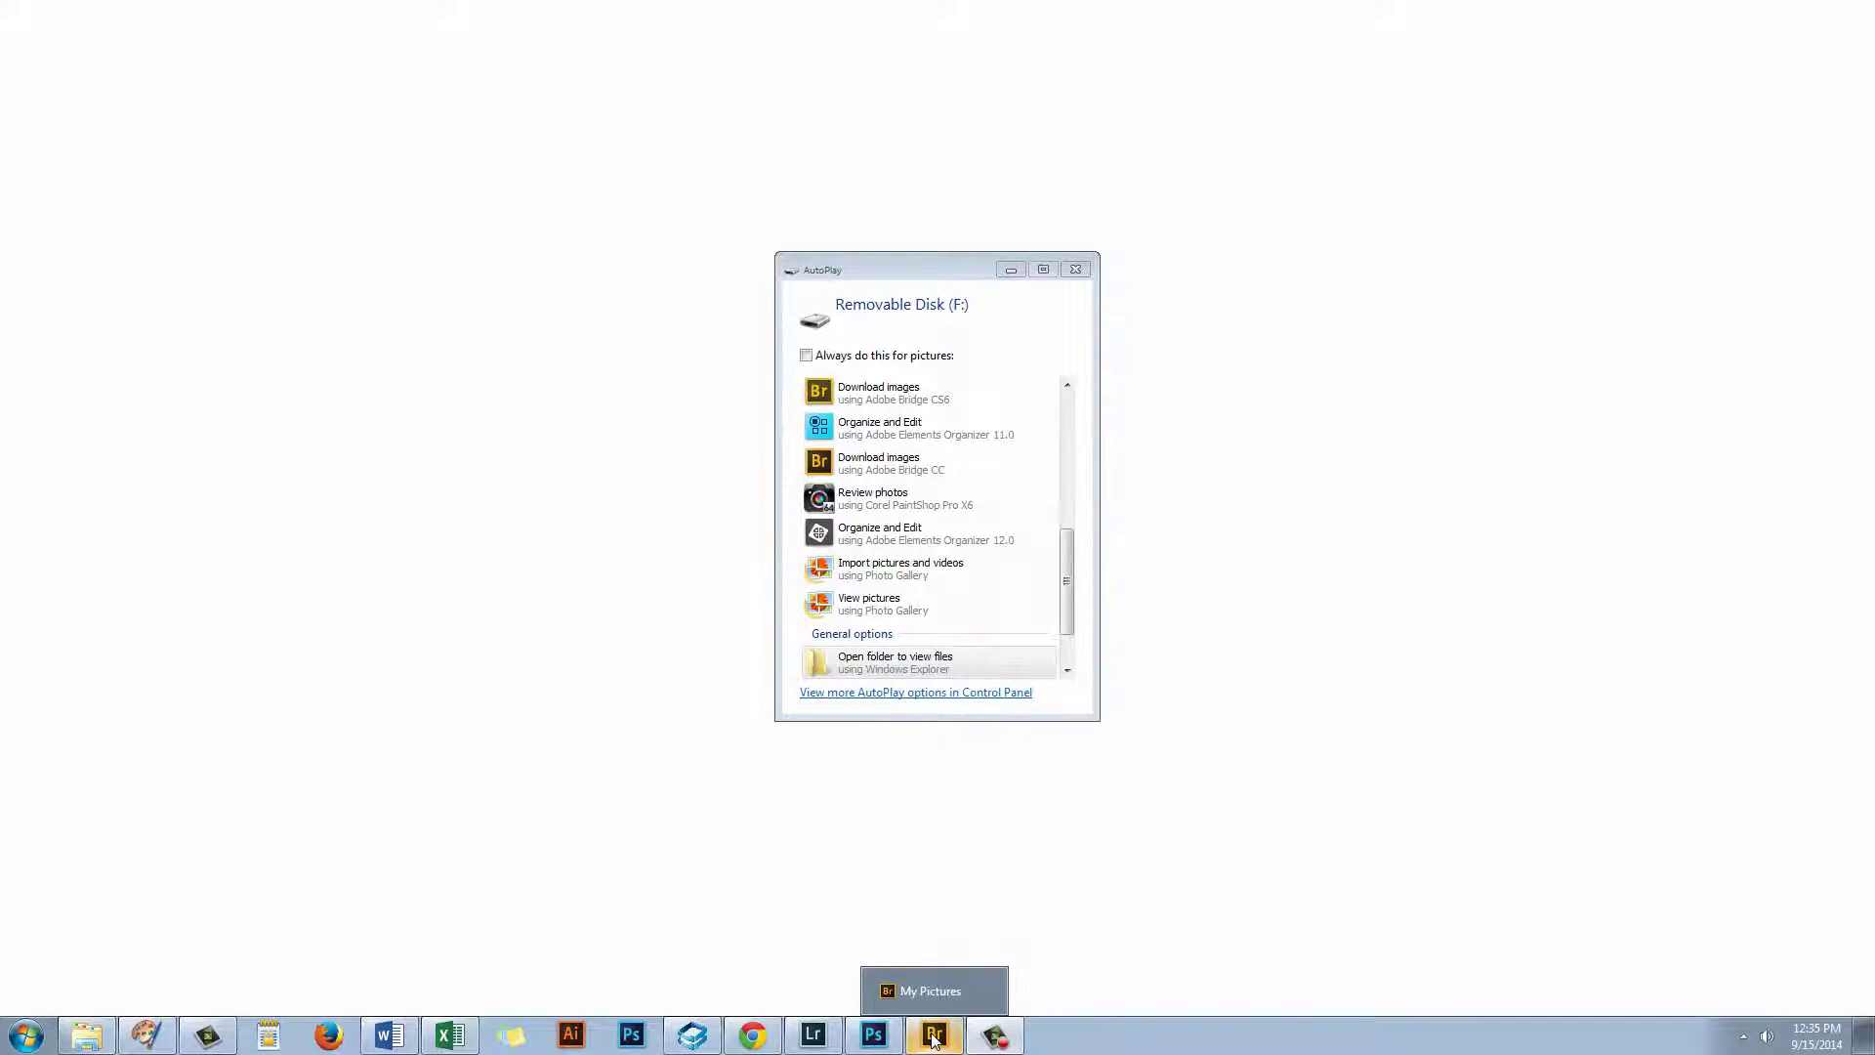
pyautogui.click(933, 1038)
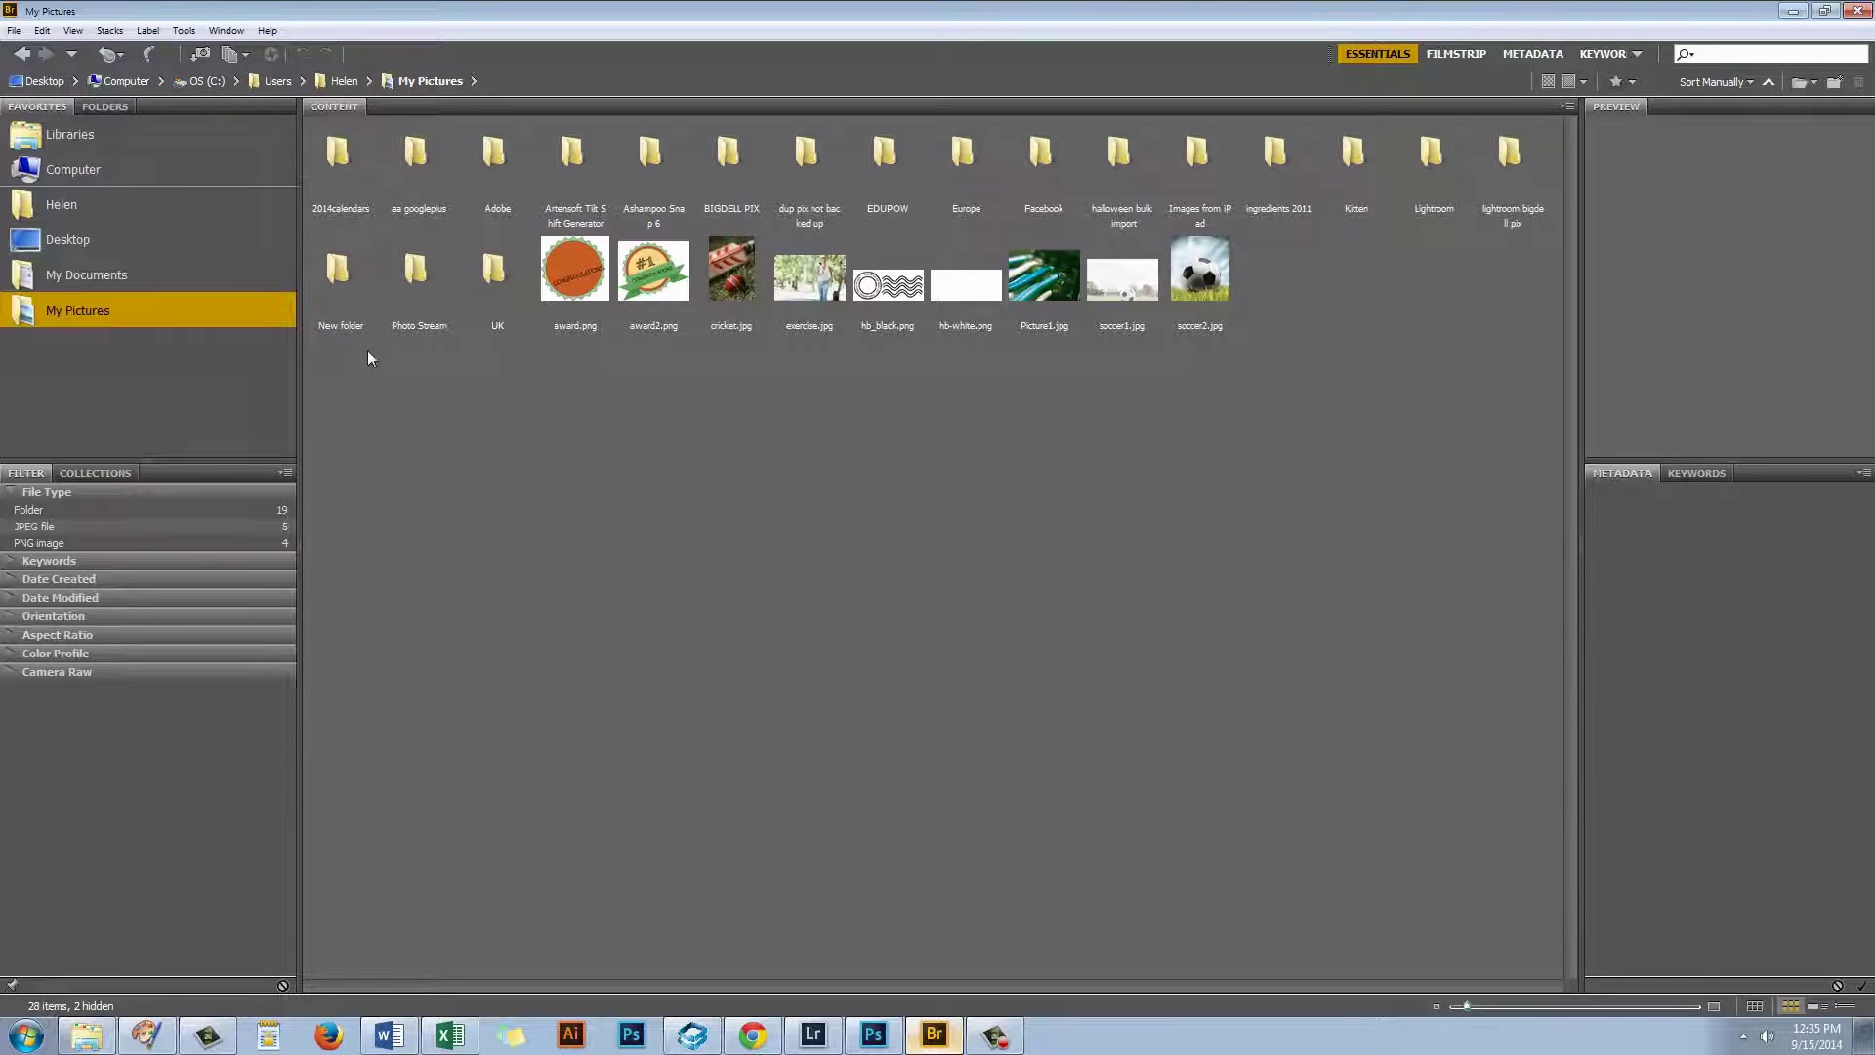
pyautogui.click(13, 31)
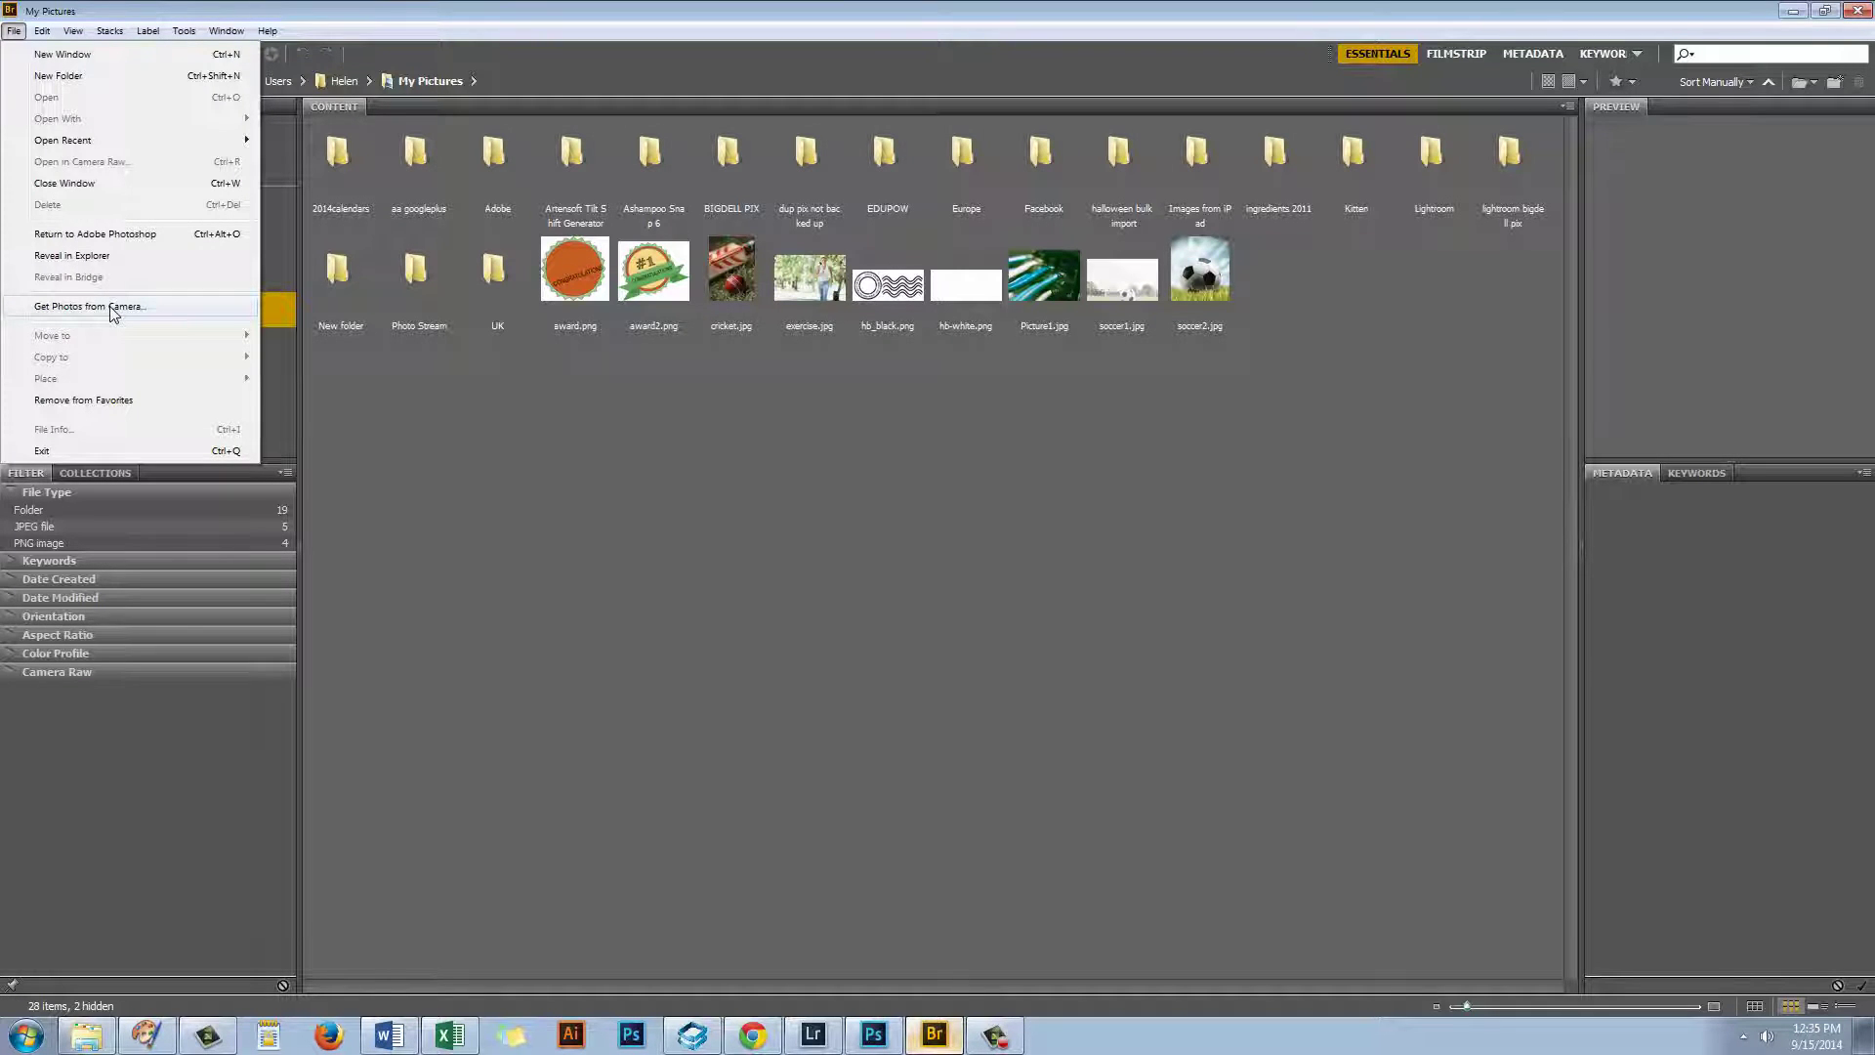
# Launch Get Photos from Camera in Advanced Dialog mode with F:\<Camera or Card Reader> as the source
pyautogui.click(112, 309)
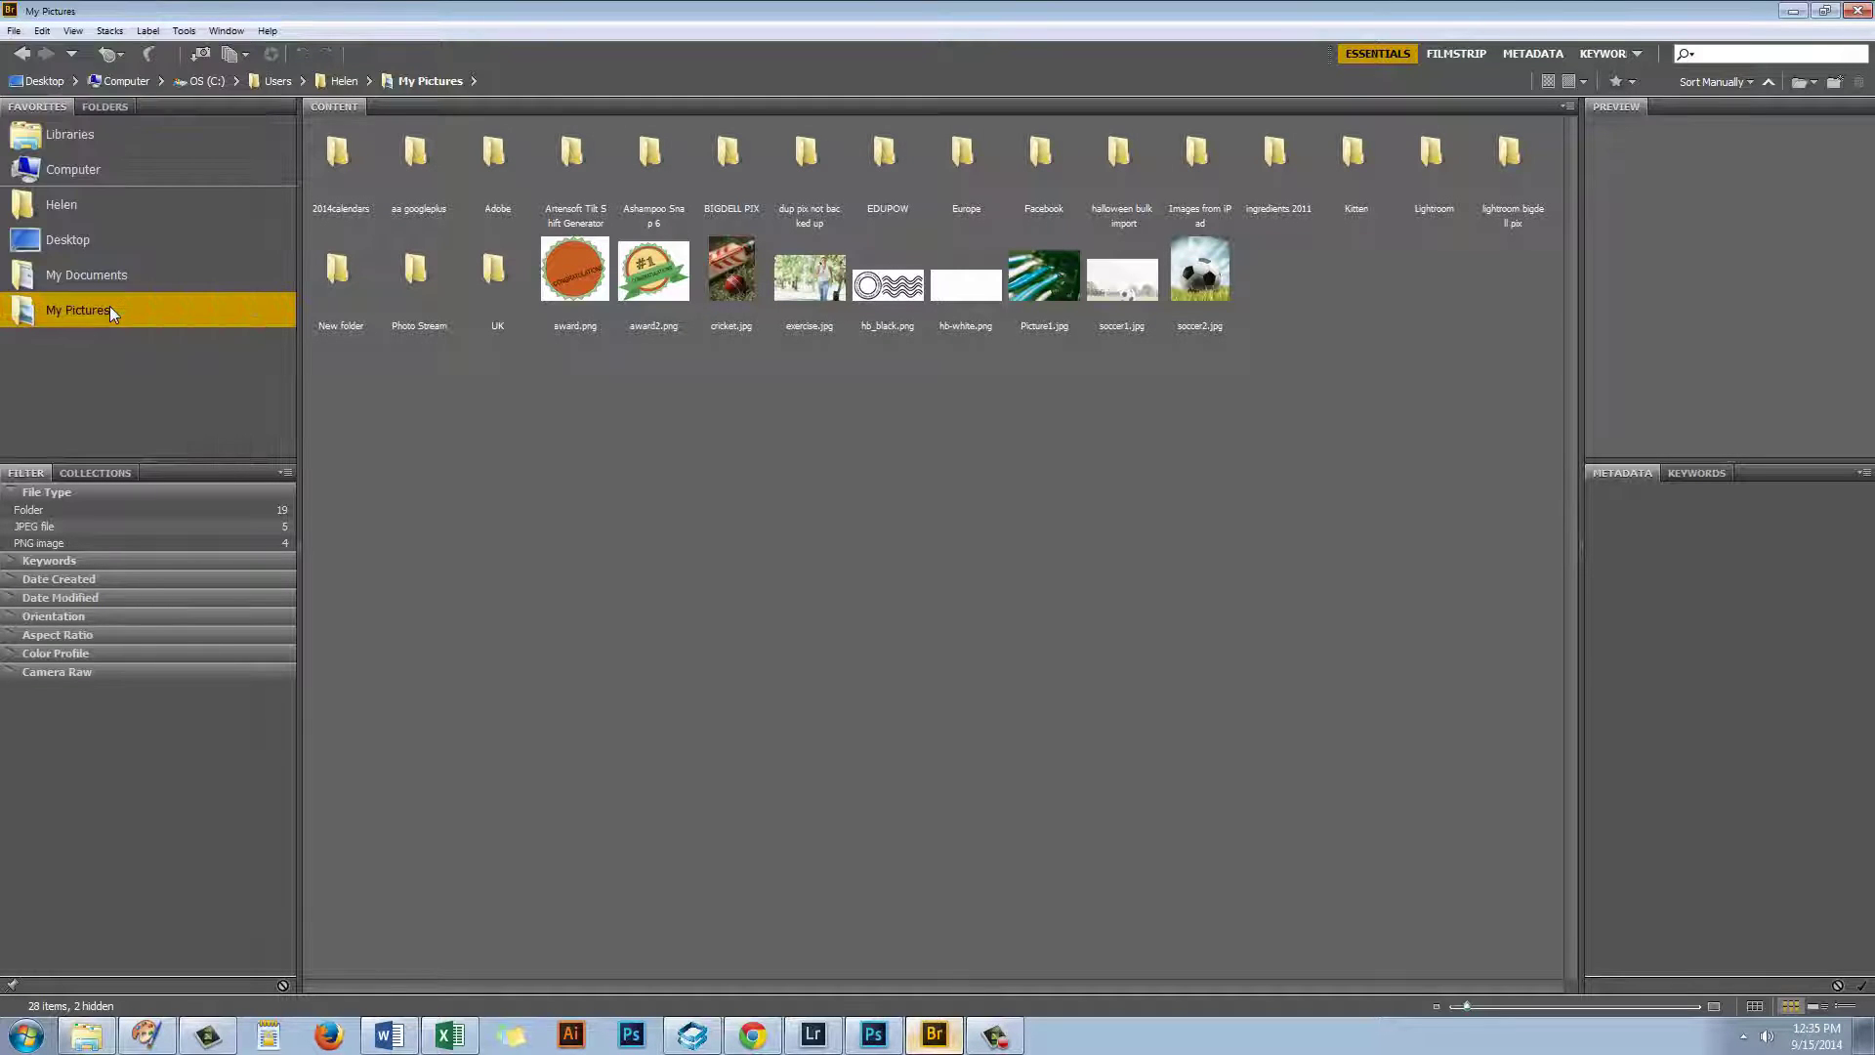
pyautogui.moveTo(817, 235); pyautogui.dragTo(541, 187)
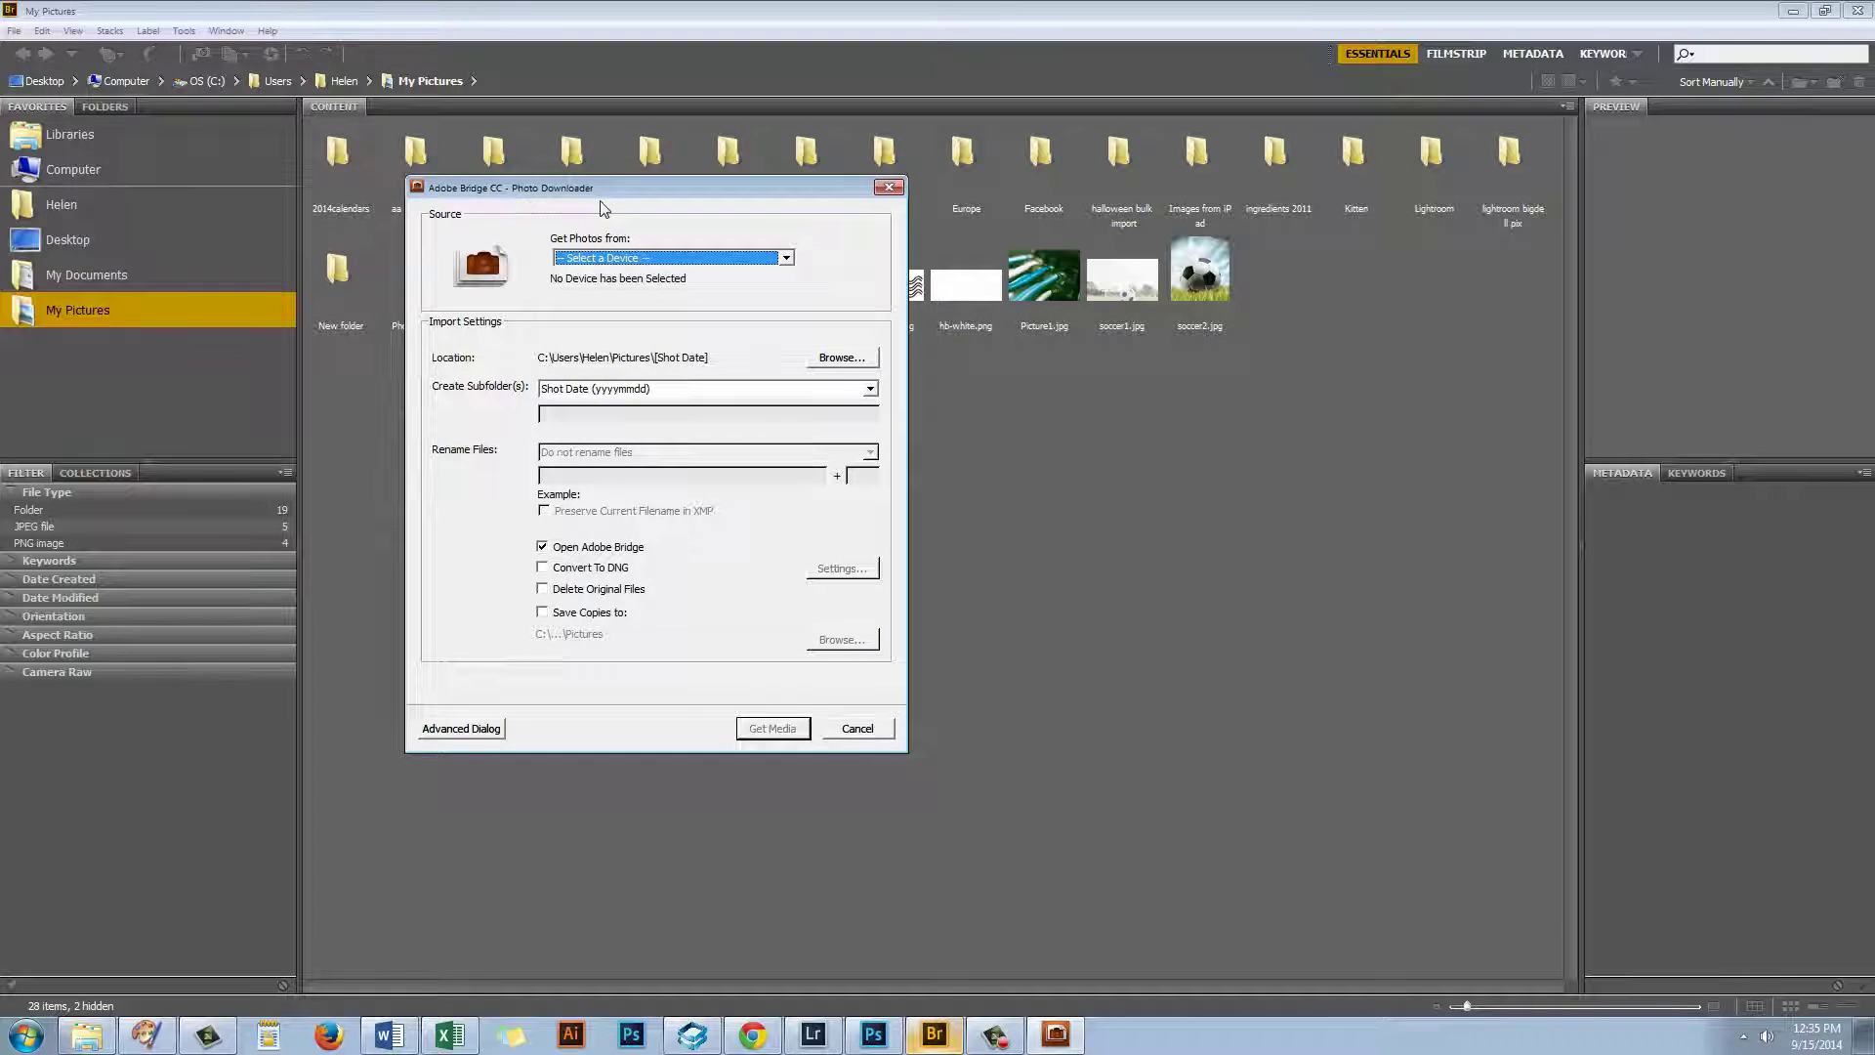
pyautogui.click(446, 736)
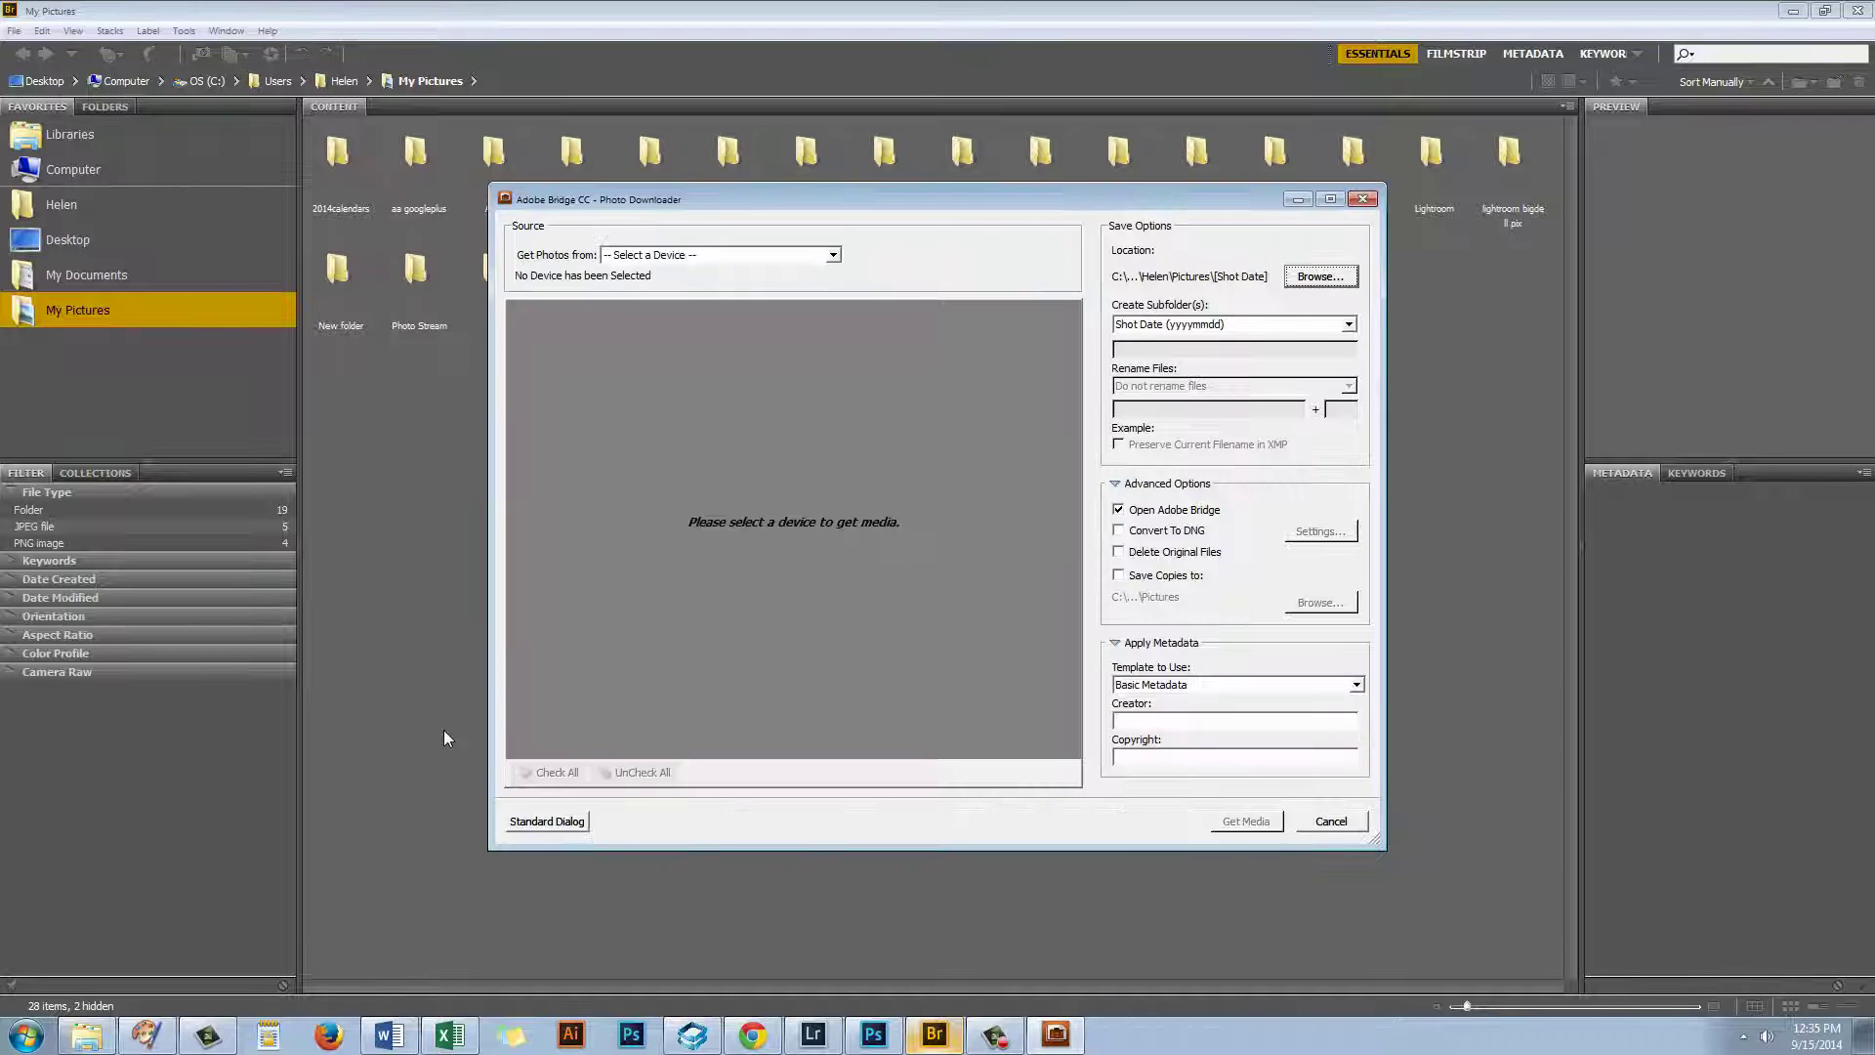
pyautogui.moveTo(900, 200); pyautogui.dragTo(686, 191)
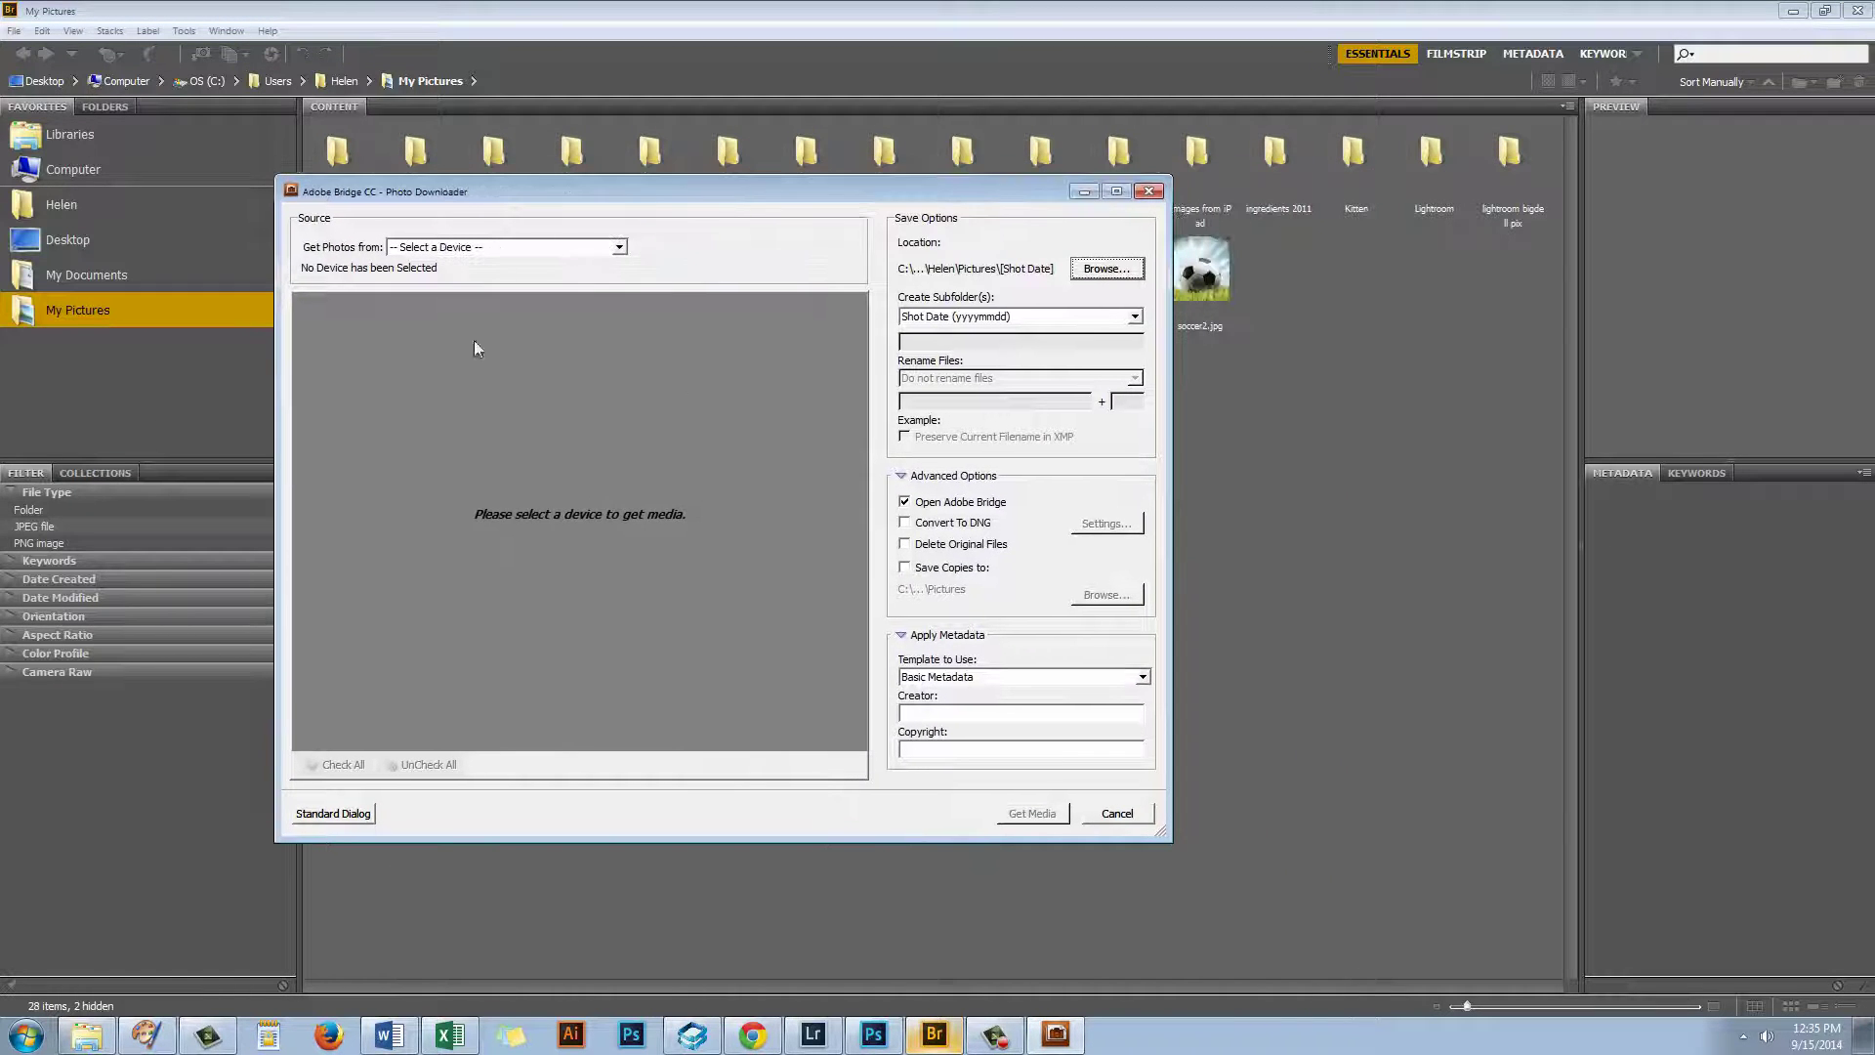
pyautogui.click(620, 247)
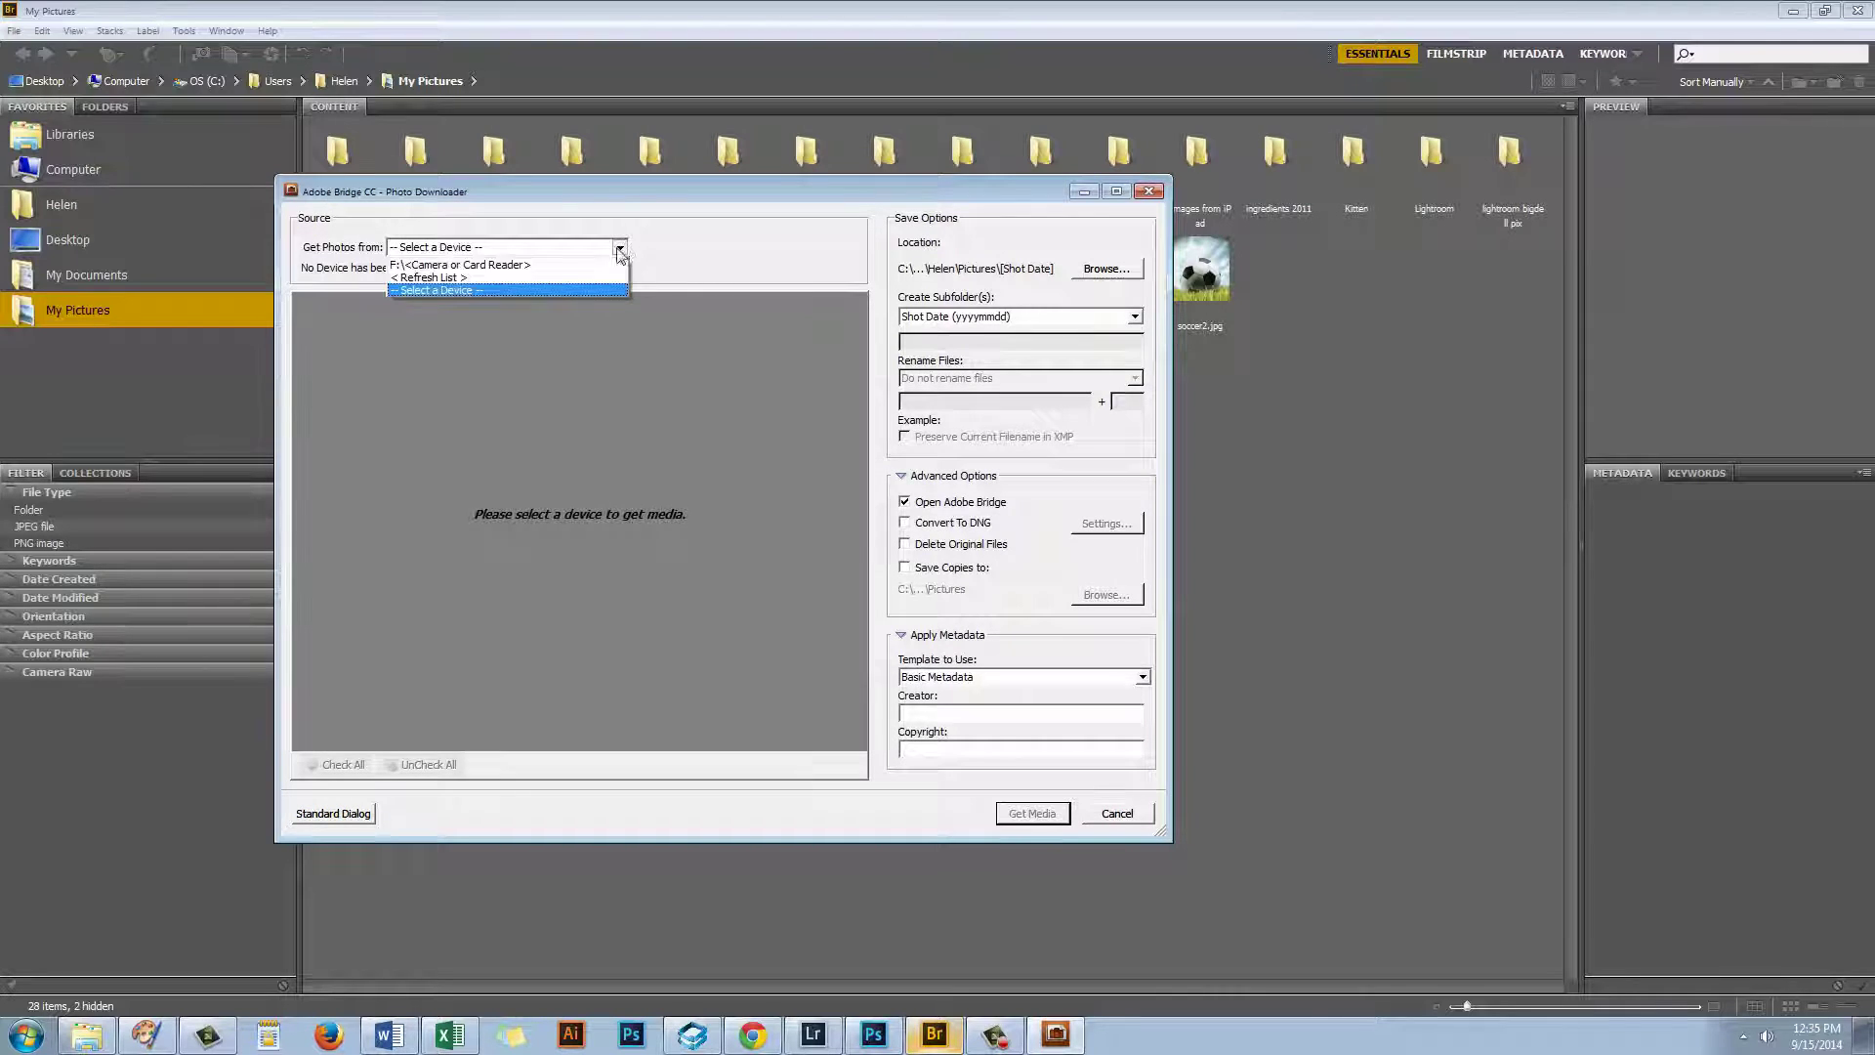
pyautogui.click(421, 265)
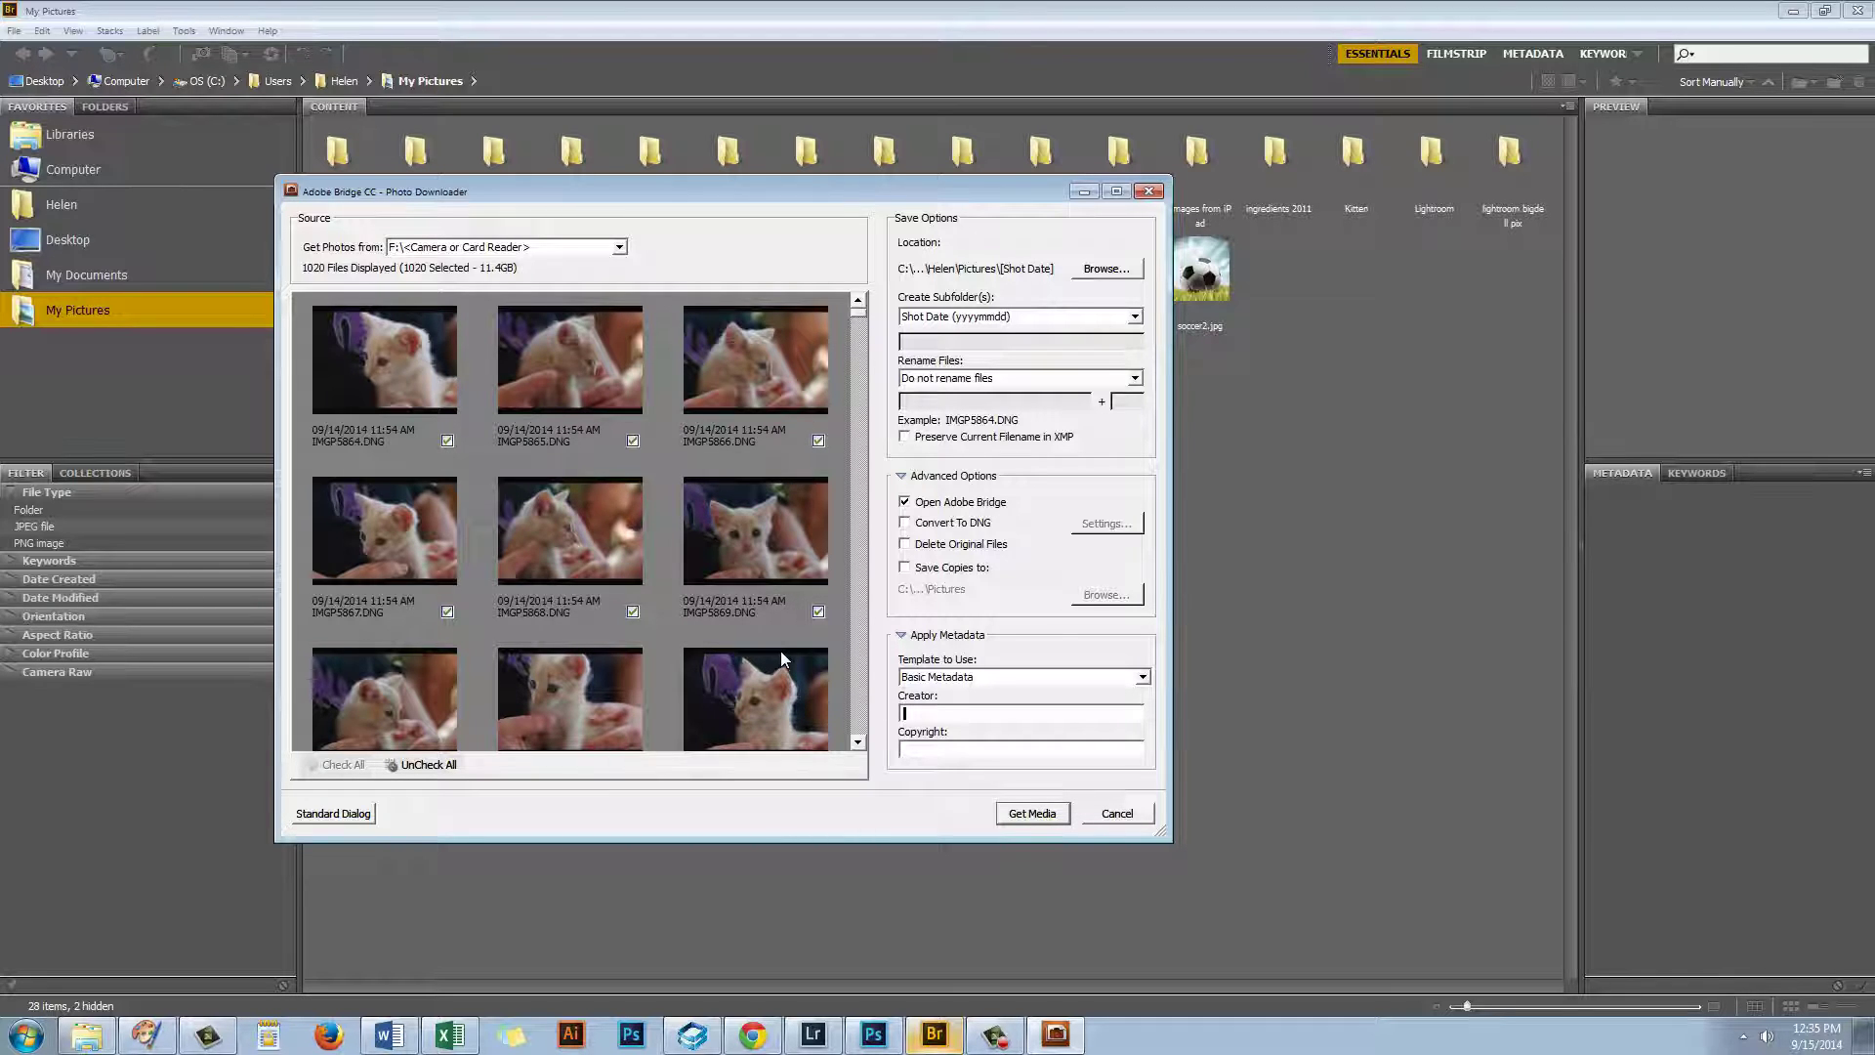
# Uncheck all photos, then check only IMGP5924 through IMGP5929 (6 files, 76.2 MB)
pyautogui.click(422, 769)
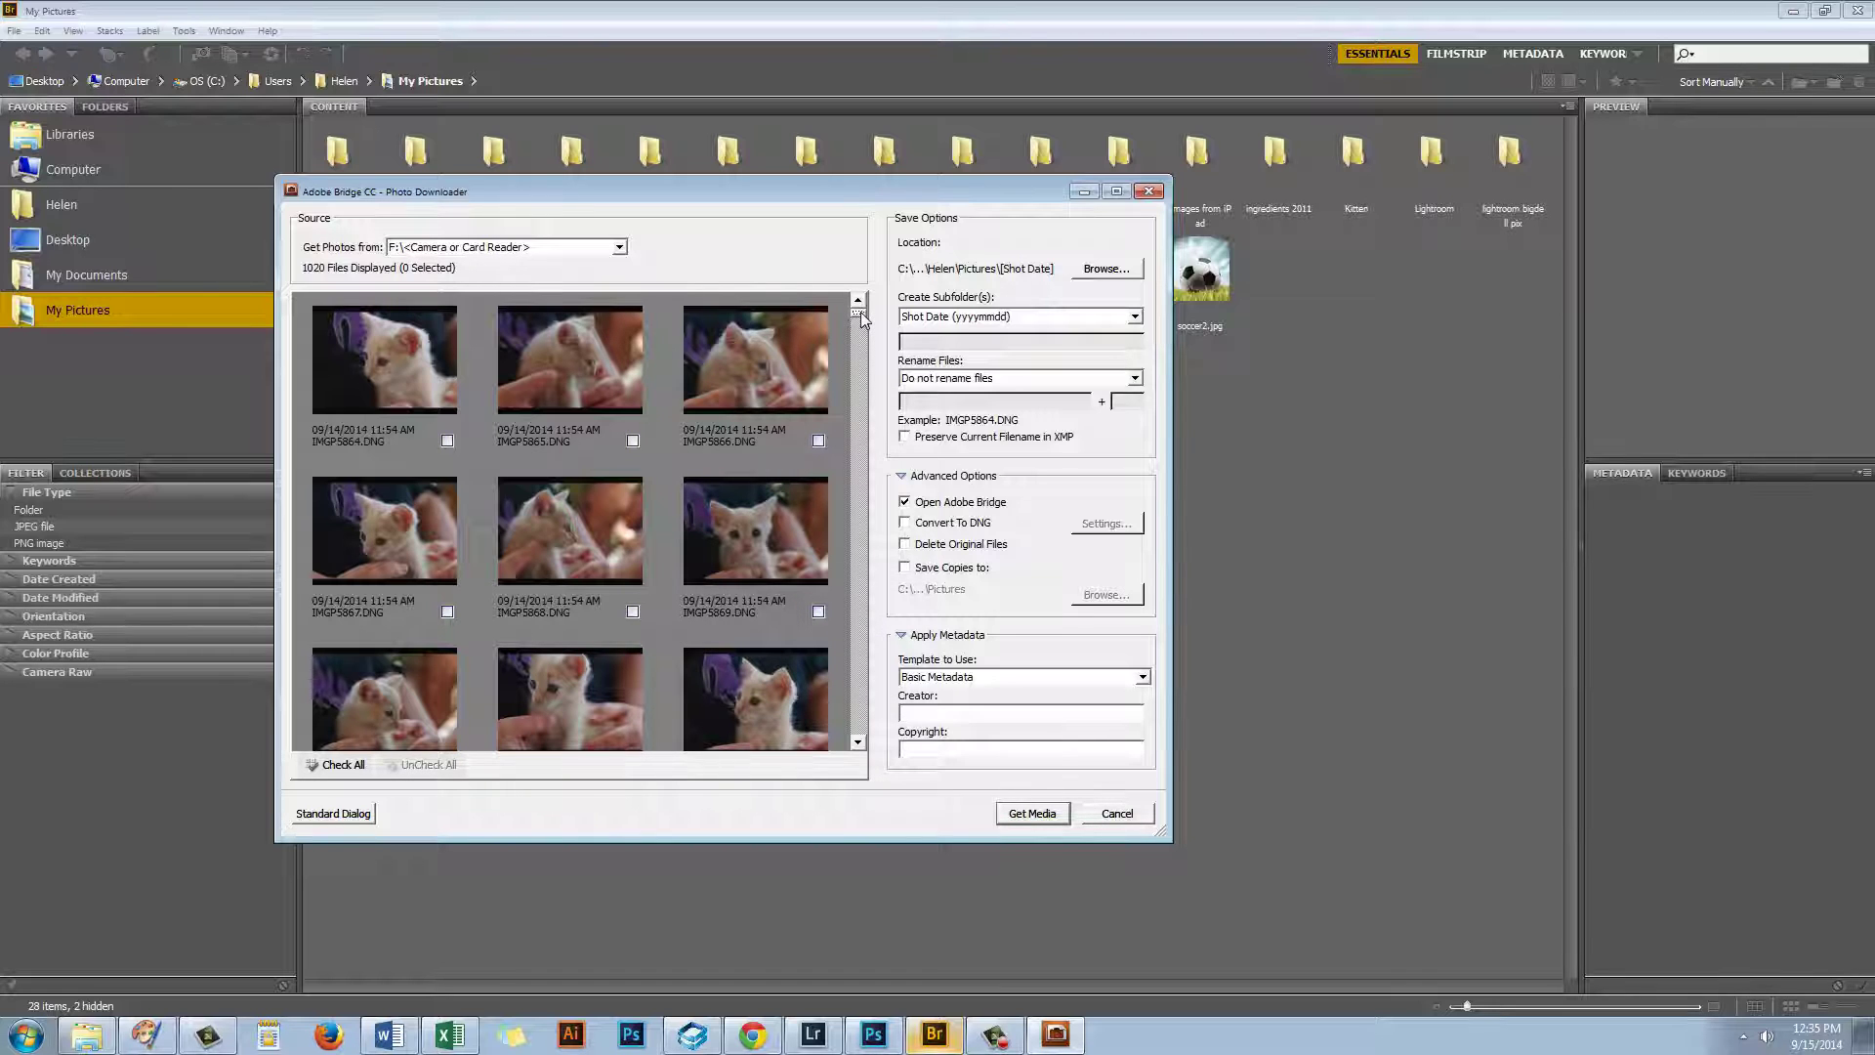
pyautogui.moveTo(862, 318)
pyautogui.mouseDown()
pyautogui.moveTo(859, 359)
pyautogui.moveTo(859, 337)
pyautogui.mouseUp()
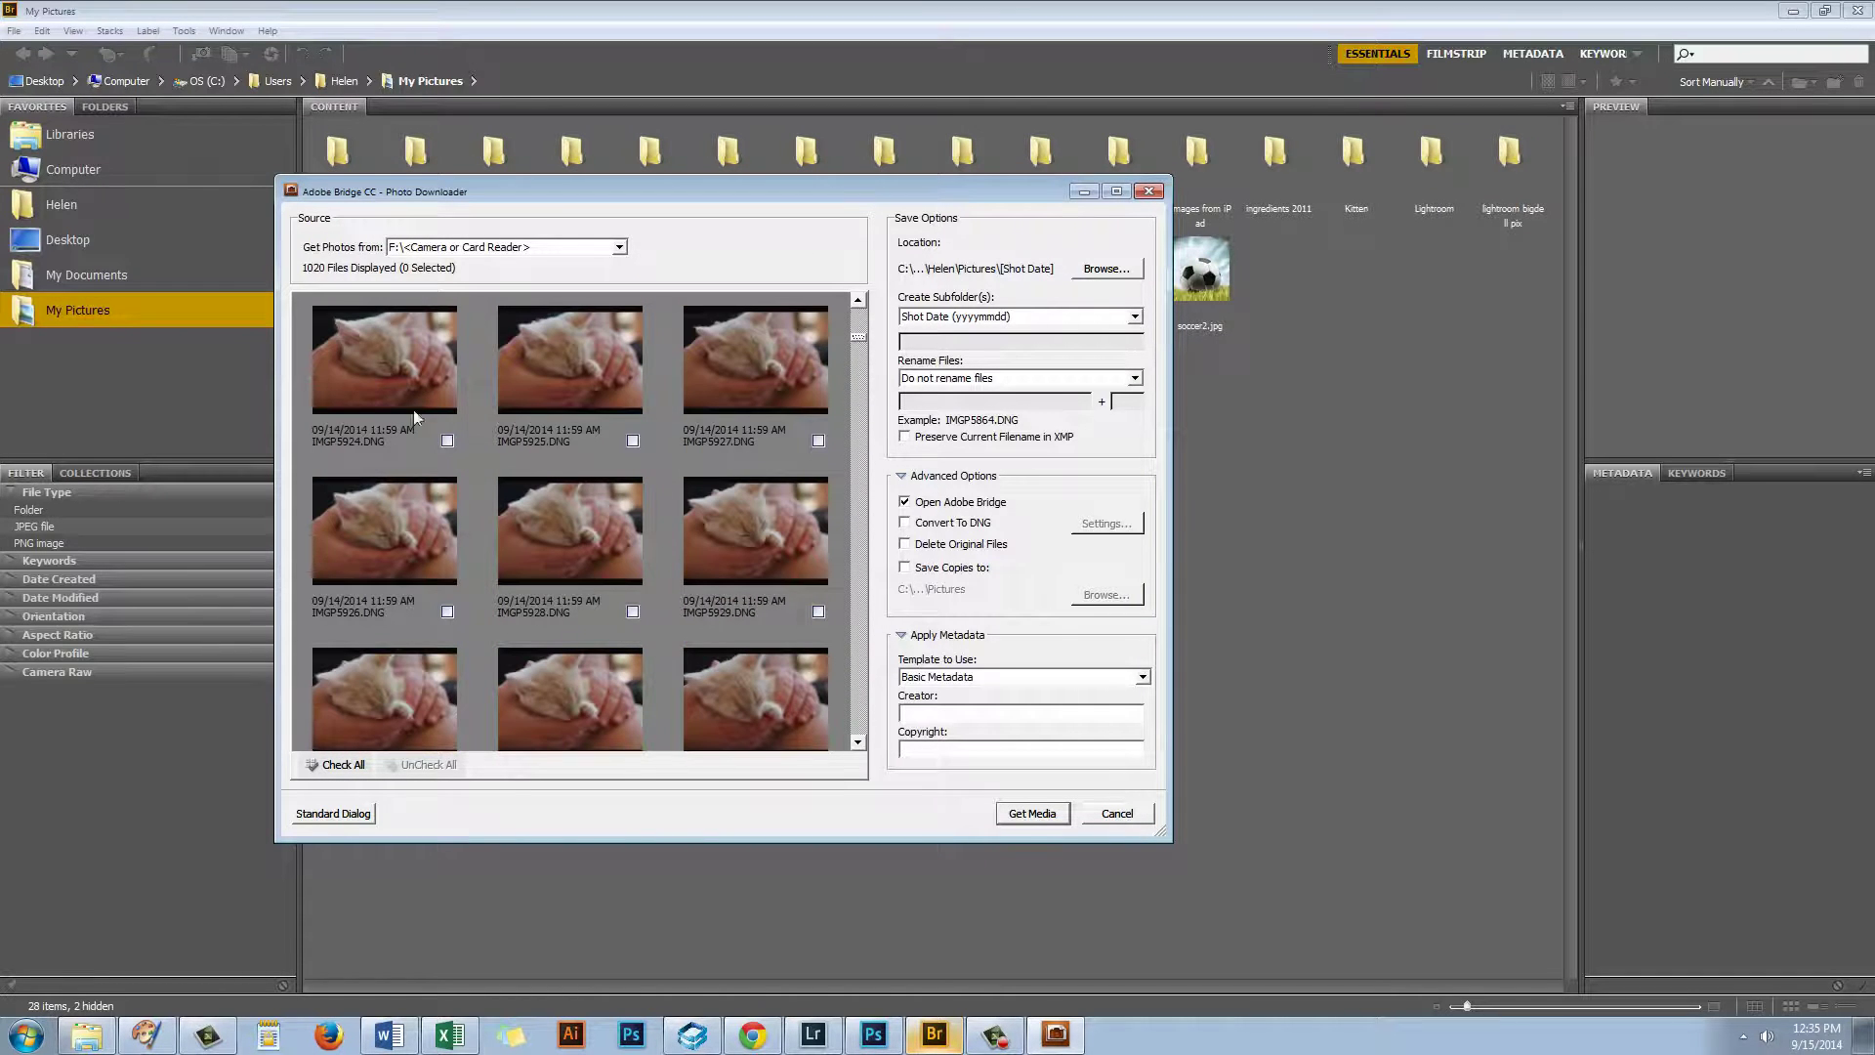
pyautogui.click(400, 387)
pyautogui.keyDown('shift'); pyautogui.click(723, 541); pyautogui.keyUp('shift')
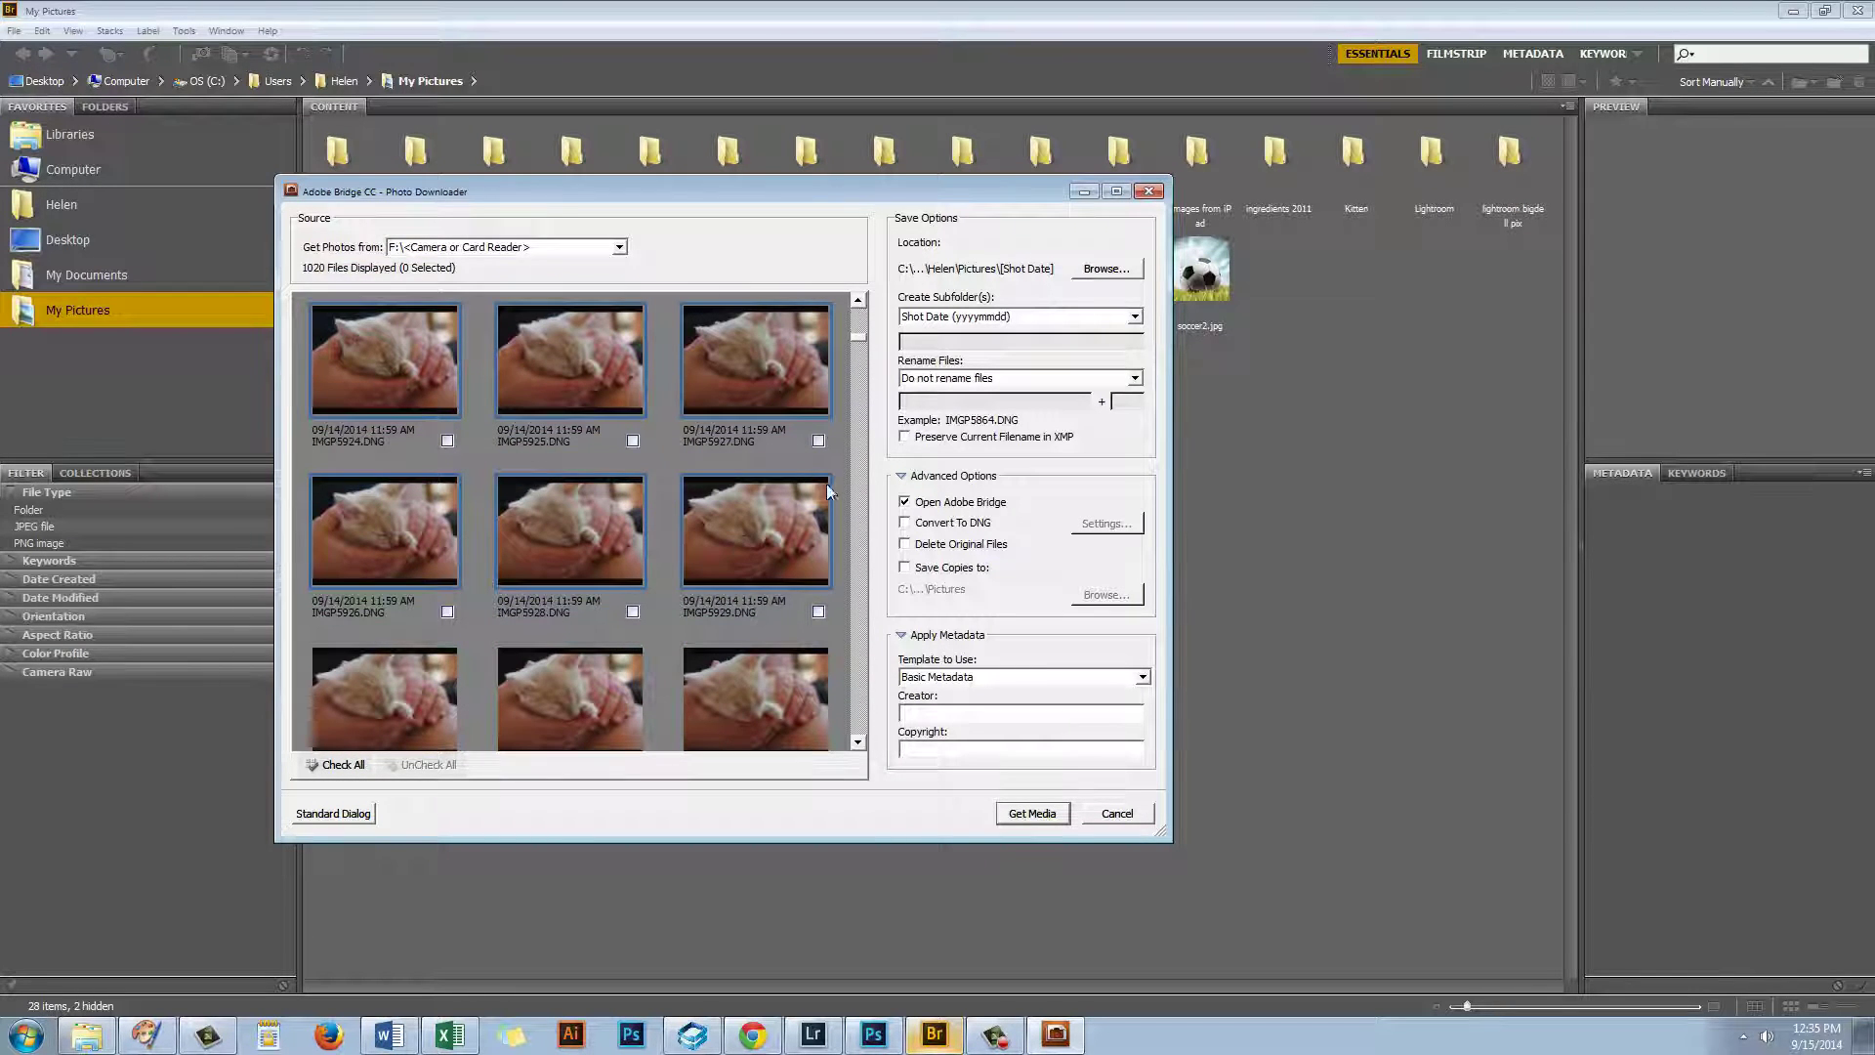
pyautogui.click(818, 441)
pyautogui.moveTo(549, 189); pyautogui.dragTo(447, 213)
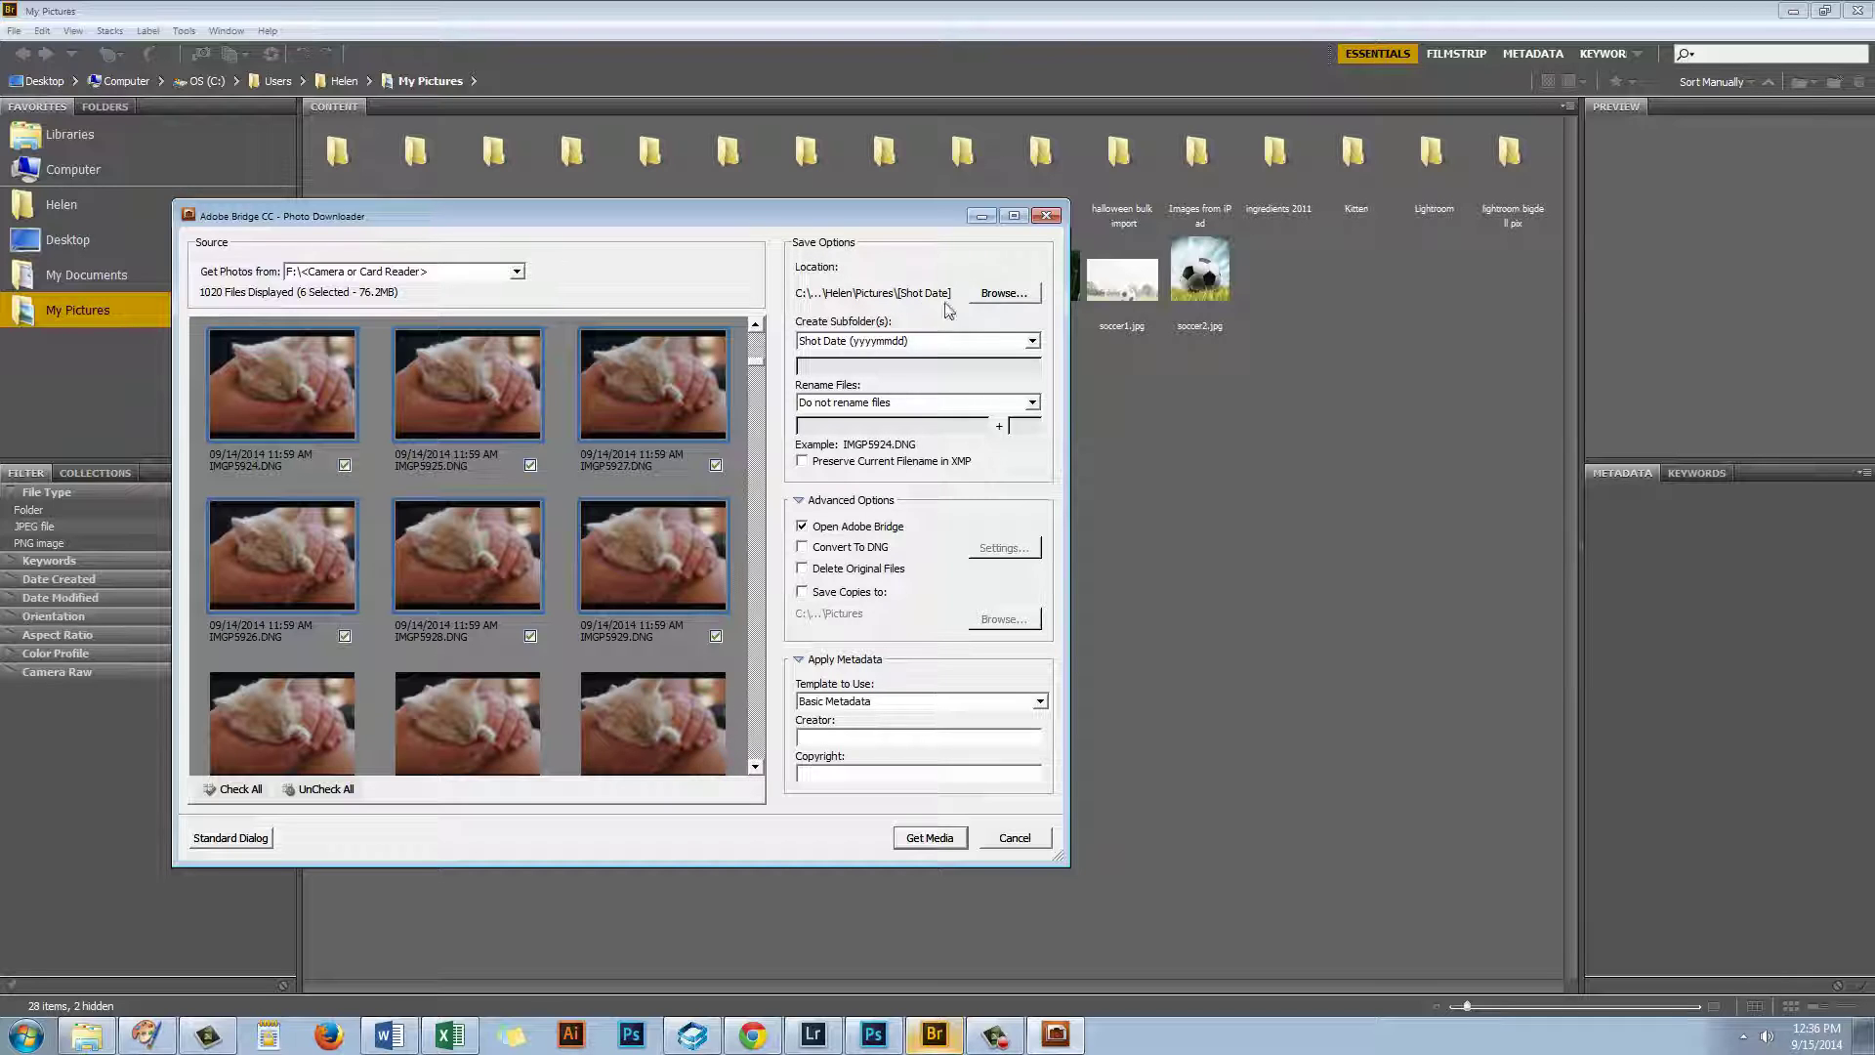
# Set the Photo Downloader destination to the Kitten folder under Pictures
pyautogui.click(998, 298)
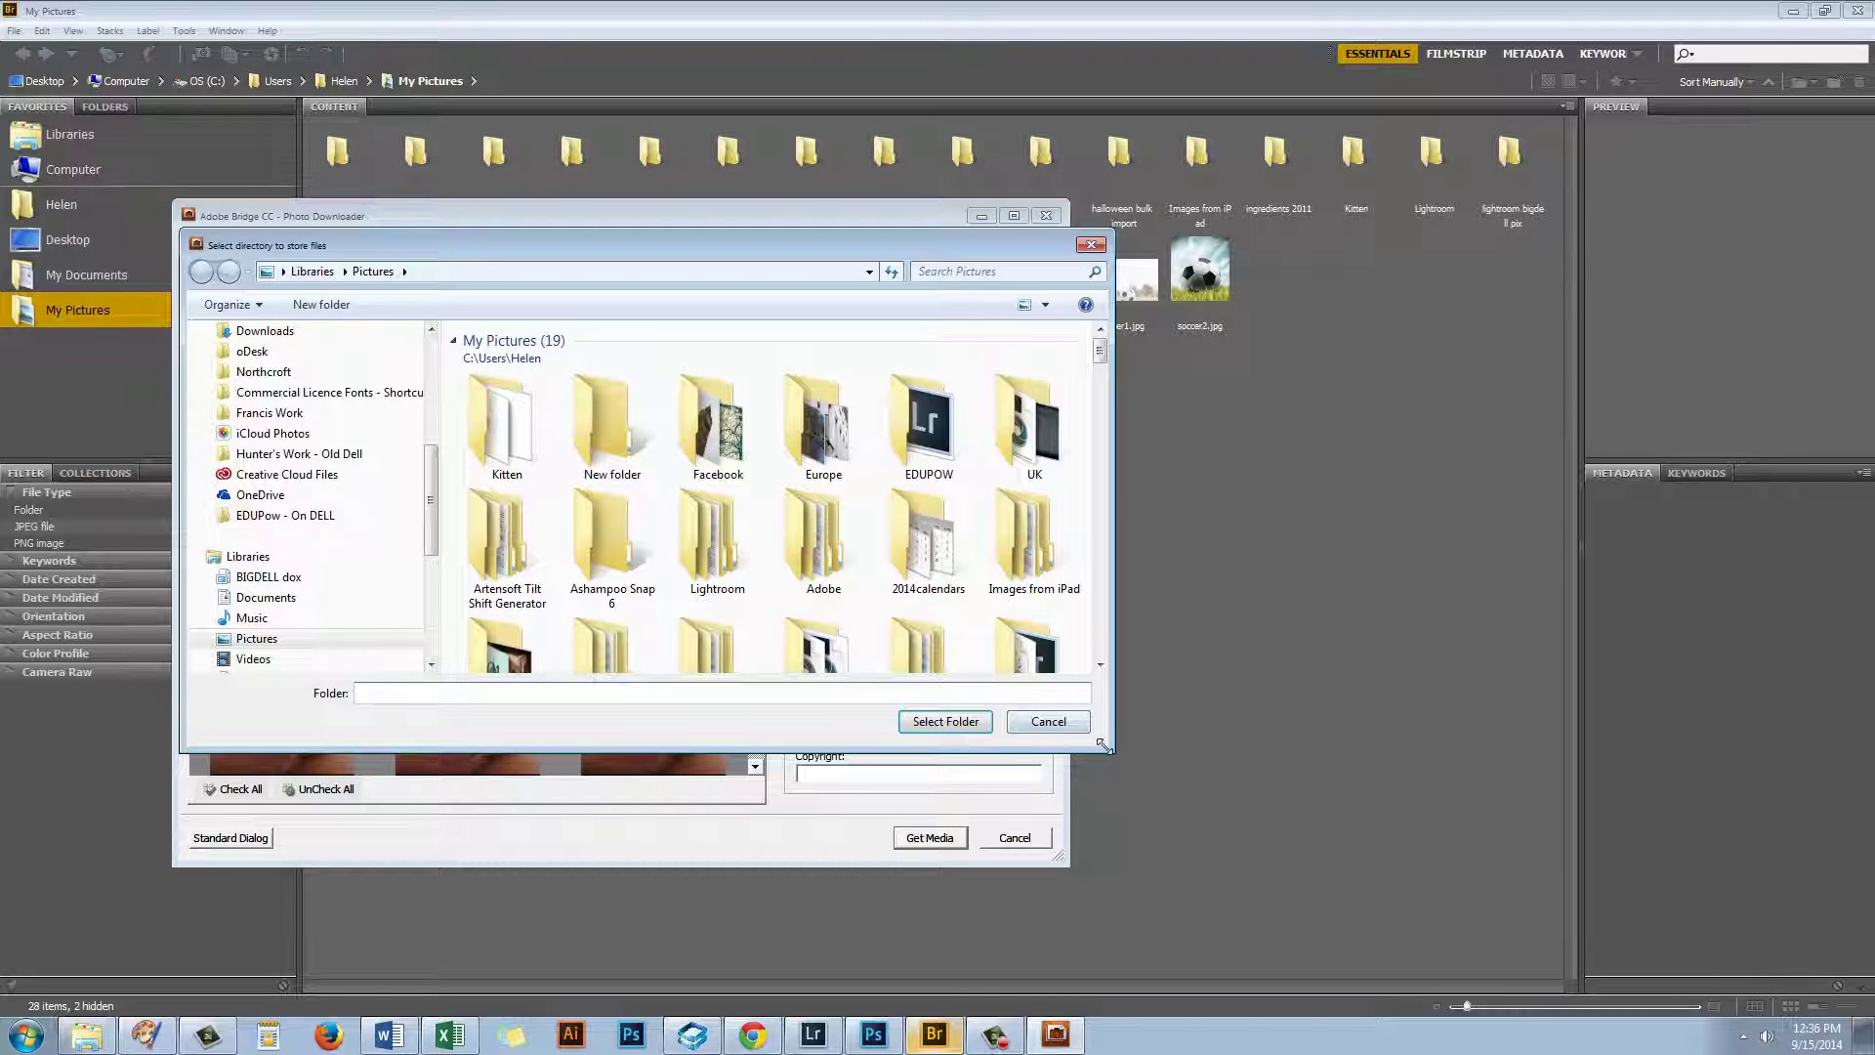
pyautogui.moveTo(1107, 744); pyautogui.dragTo(1265, 910)
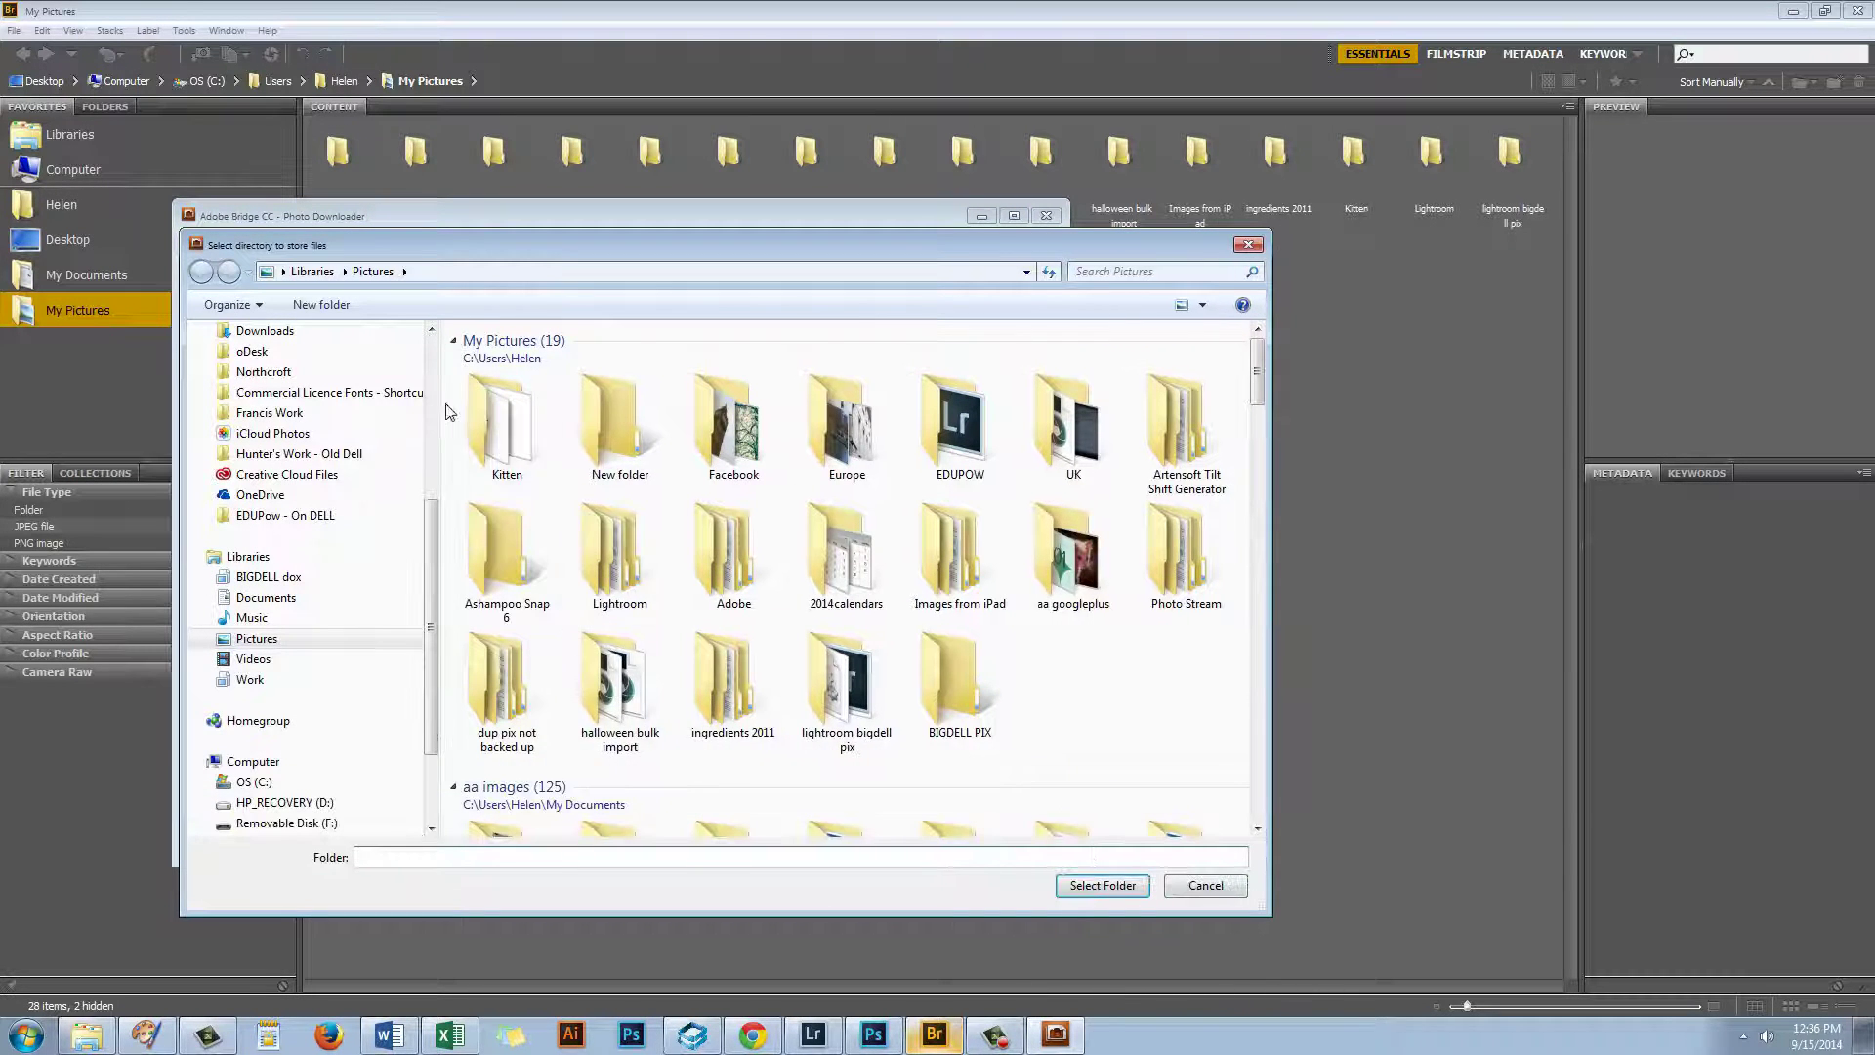
pyautogui.doubleClick(488, 411)
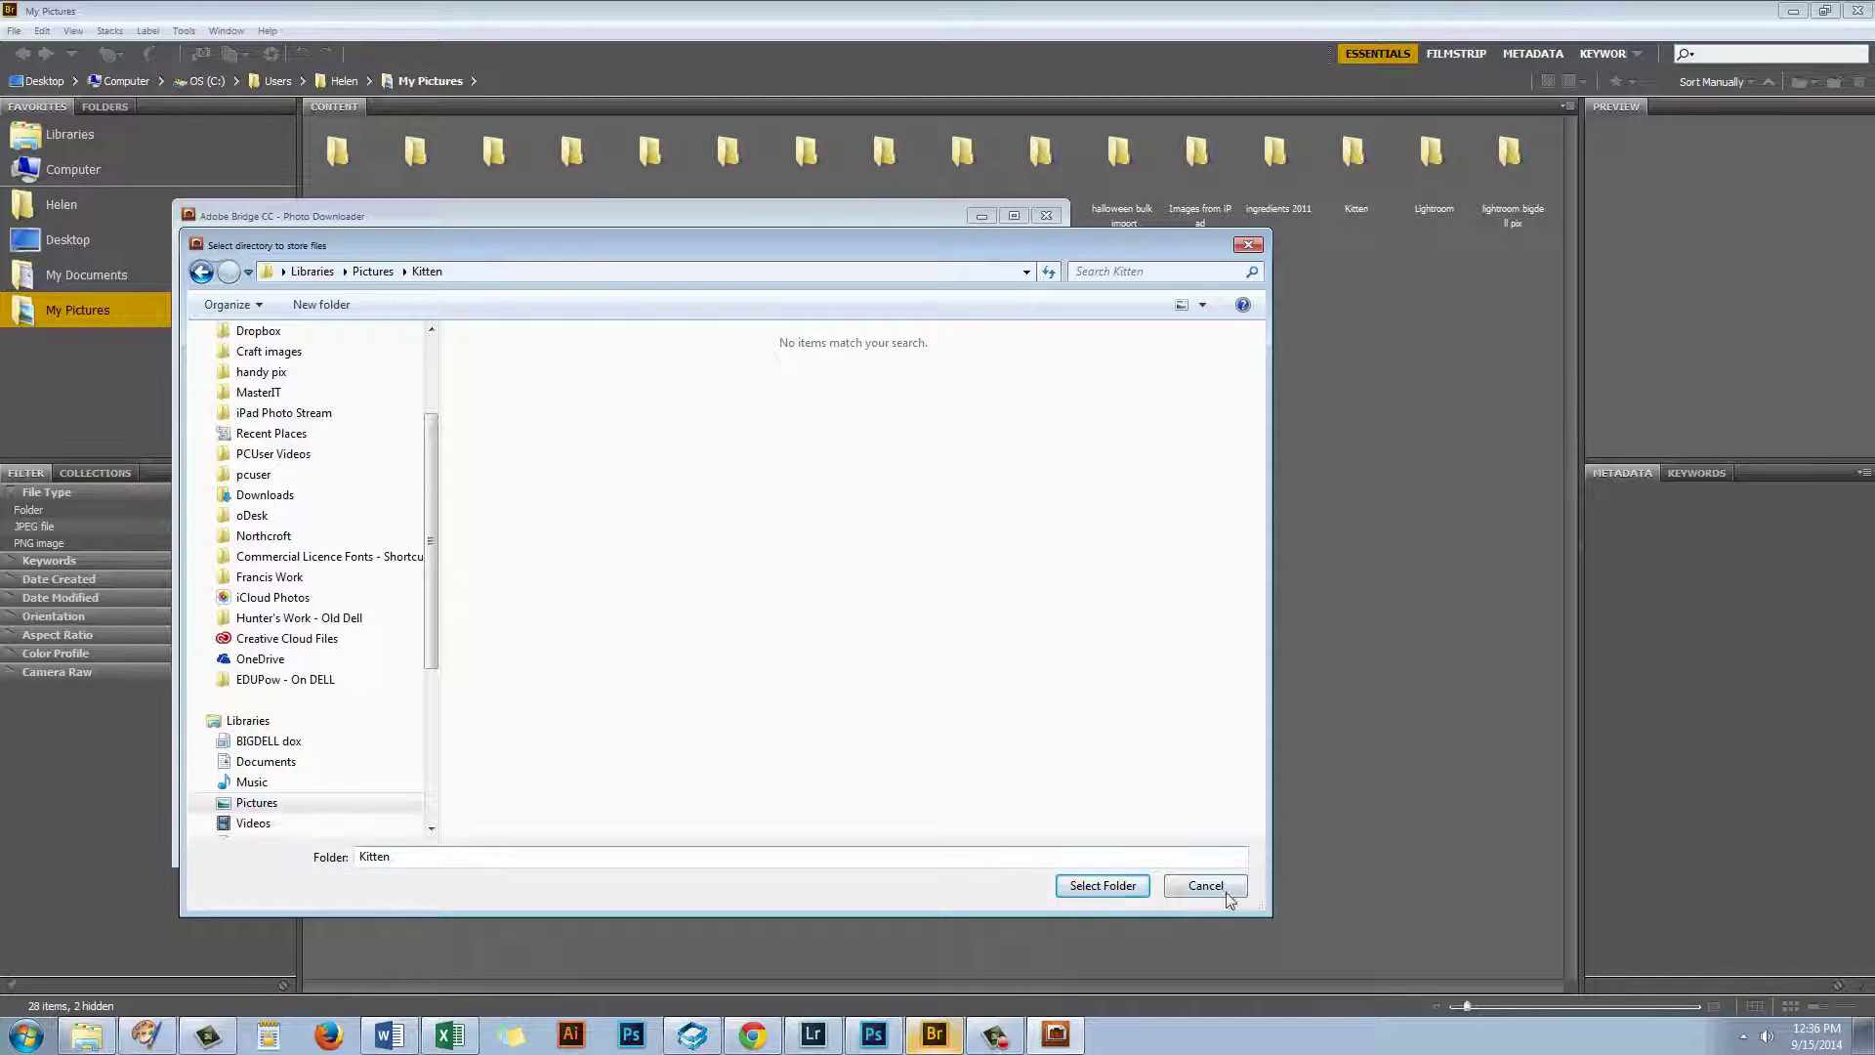
pyautogui.click(373, 270)
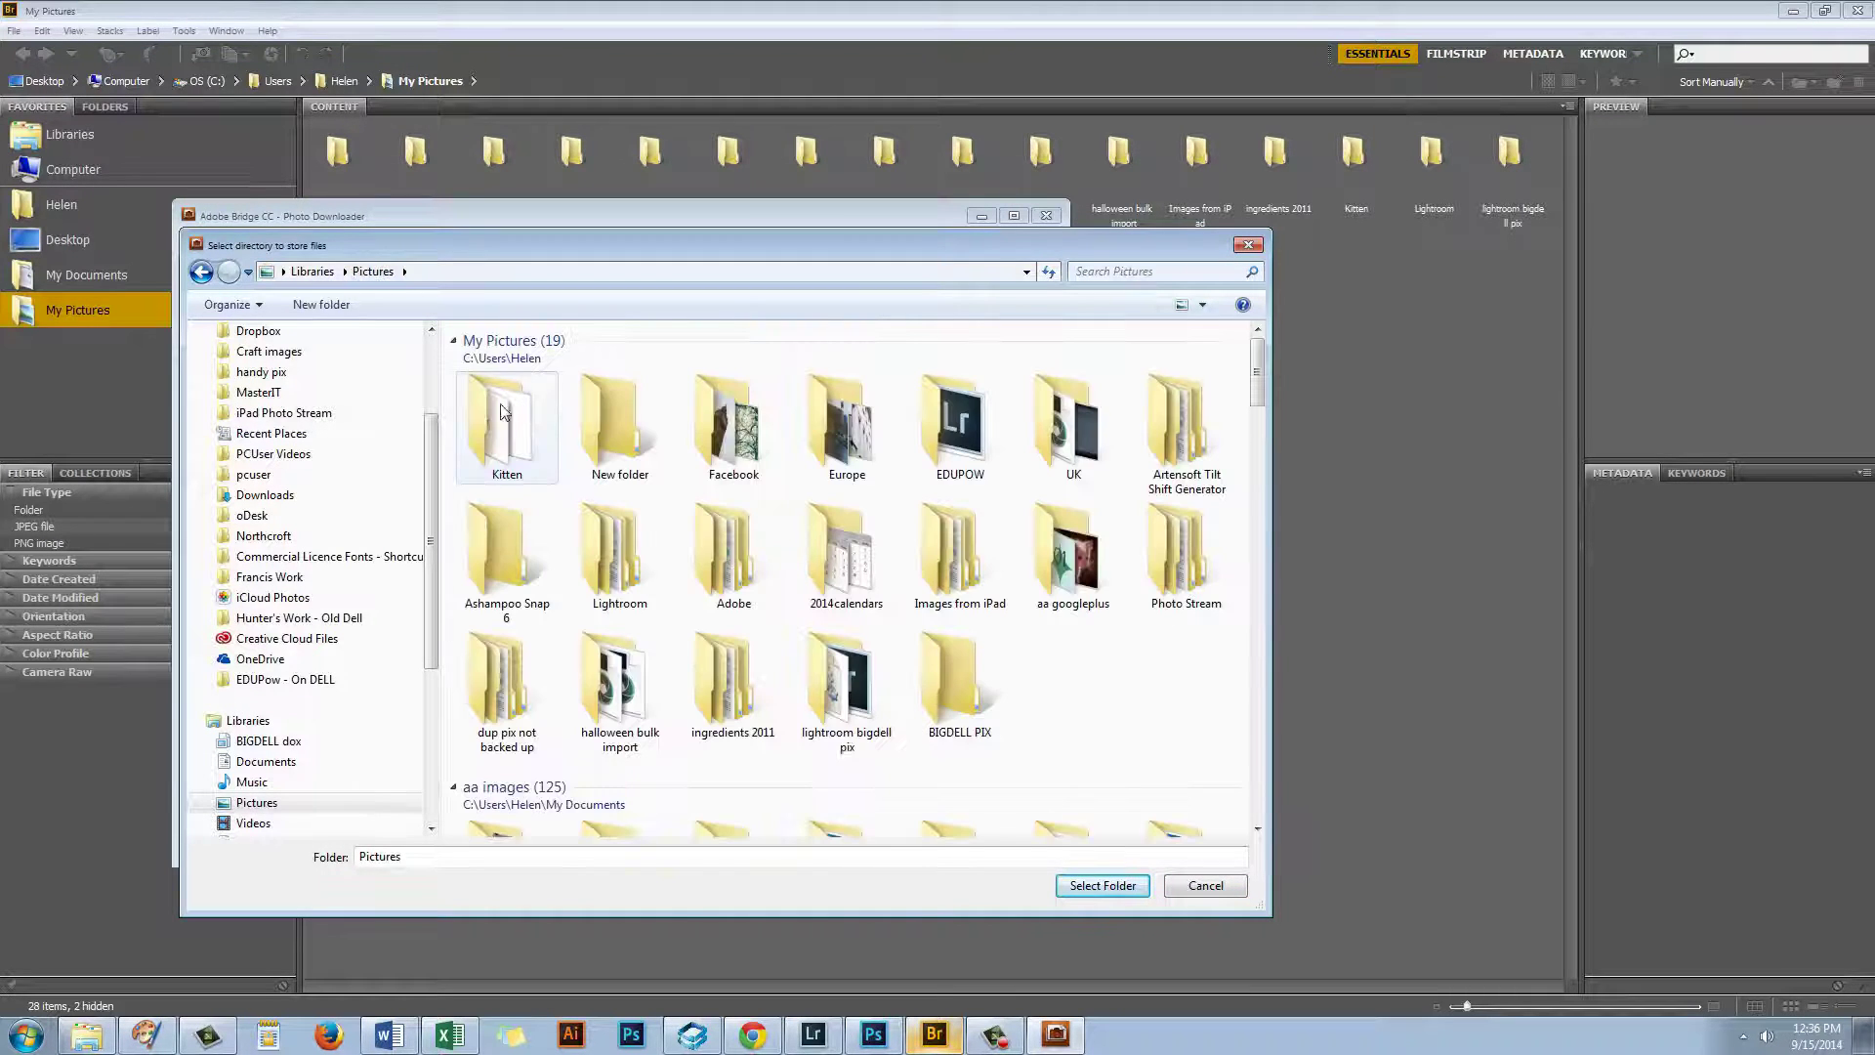
pyautogui.click(1103, 886)
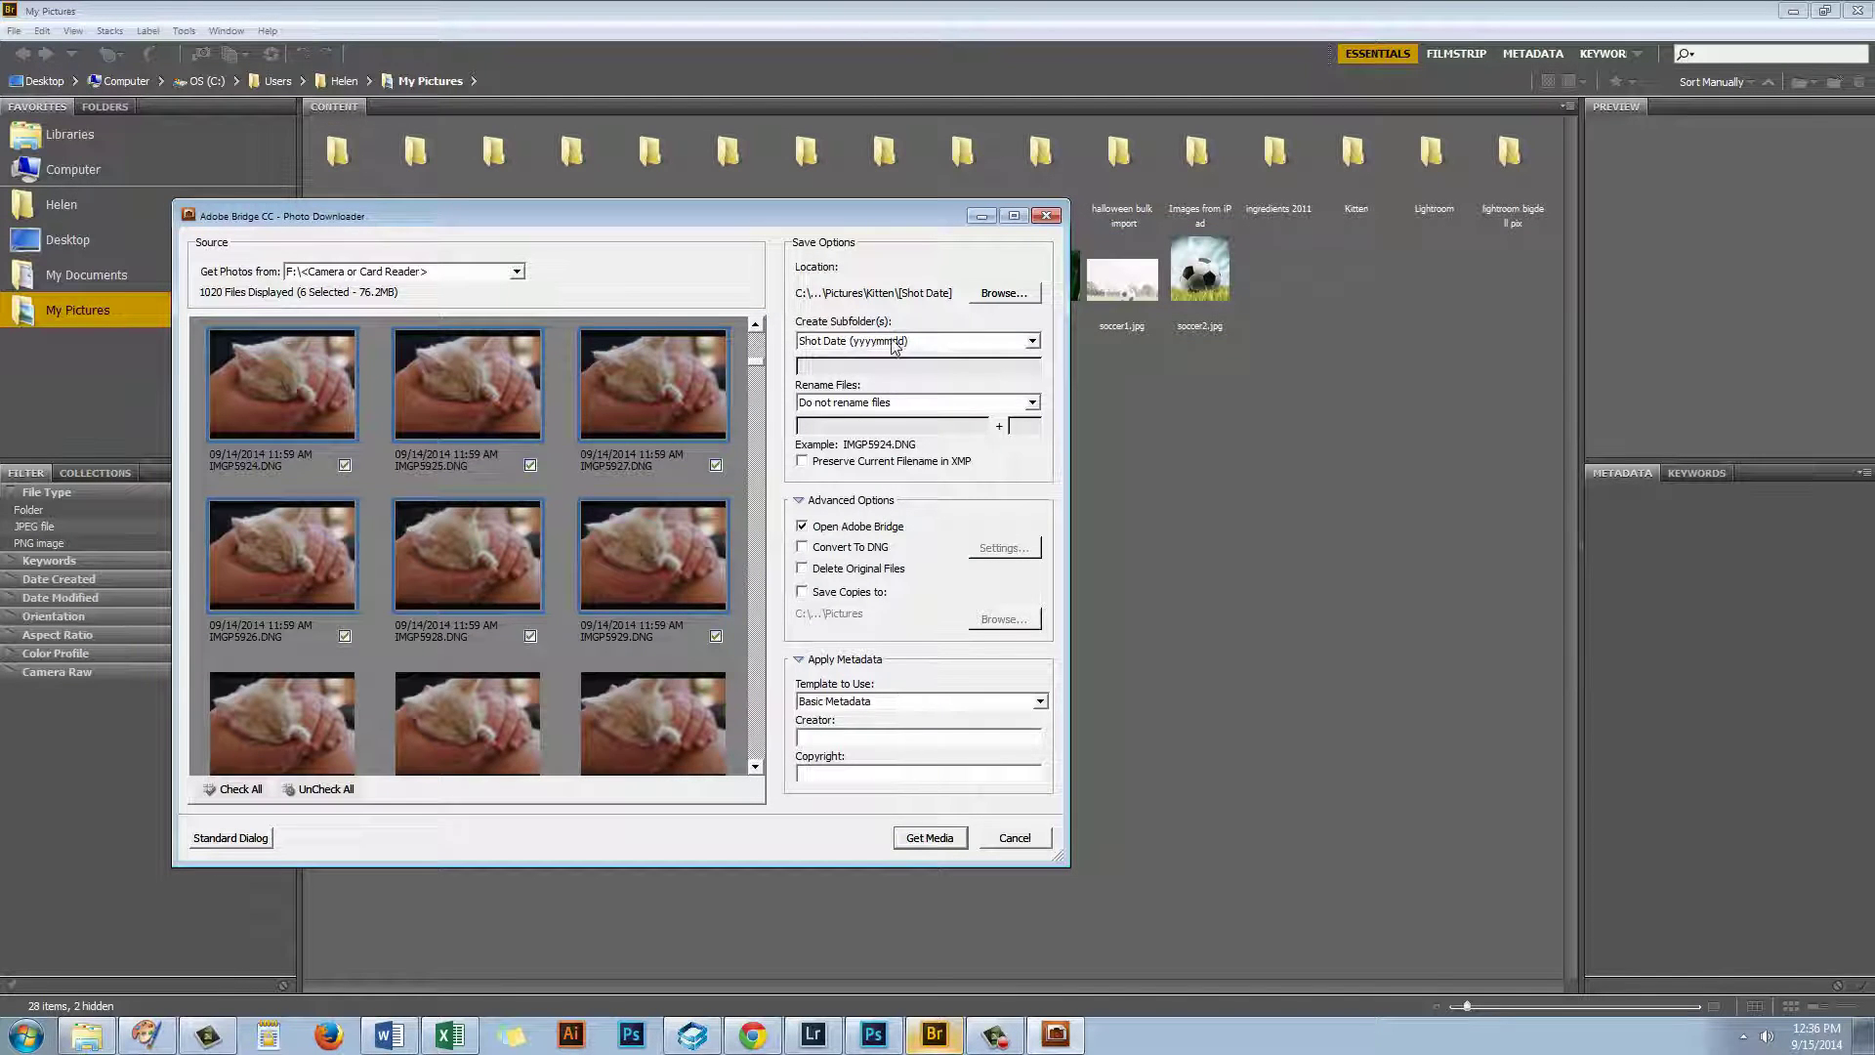
# Turn off dated subfolders and rename files with the custom name 'Kitten' (Kitten_0001.DNG)
pyautogui.click(1034, 344)
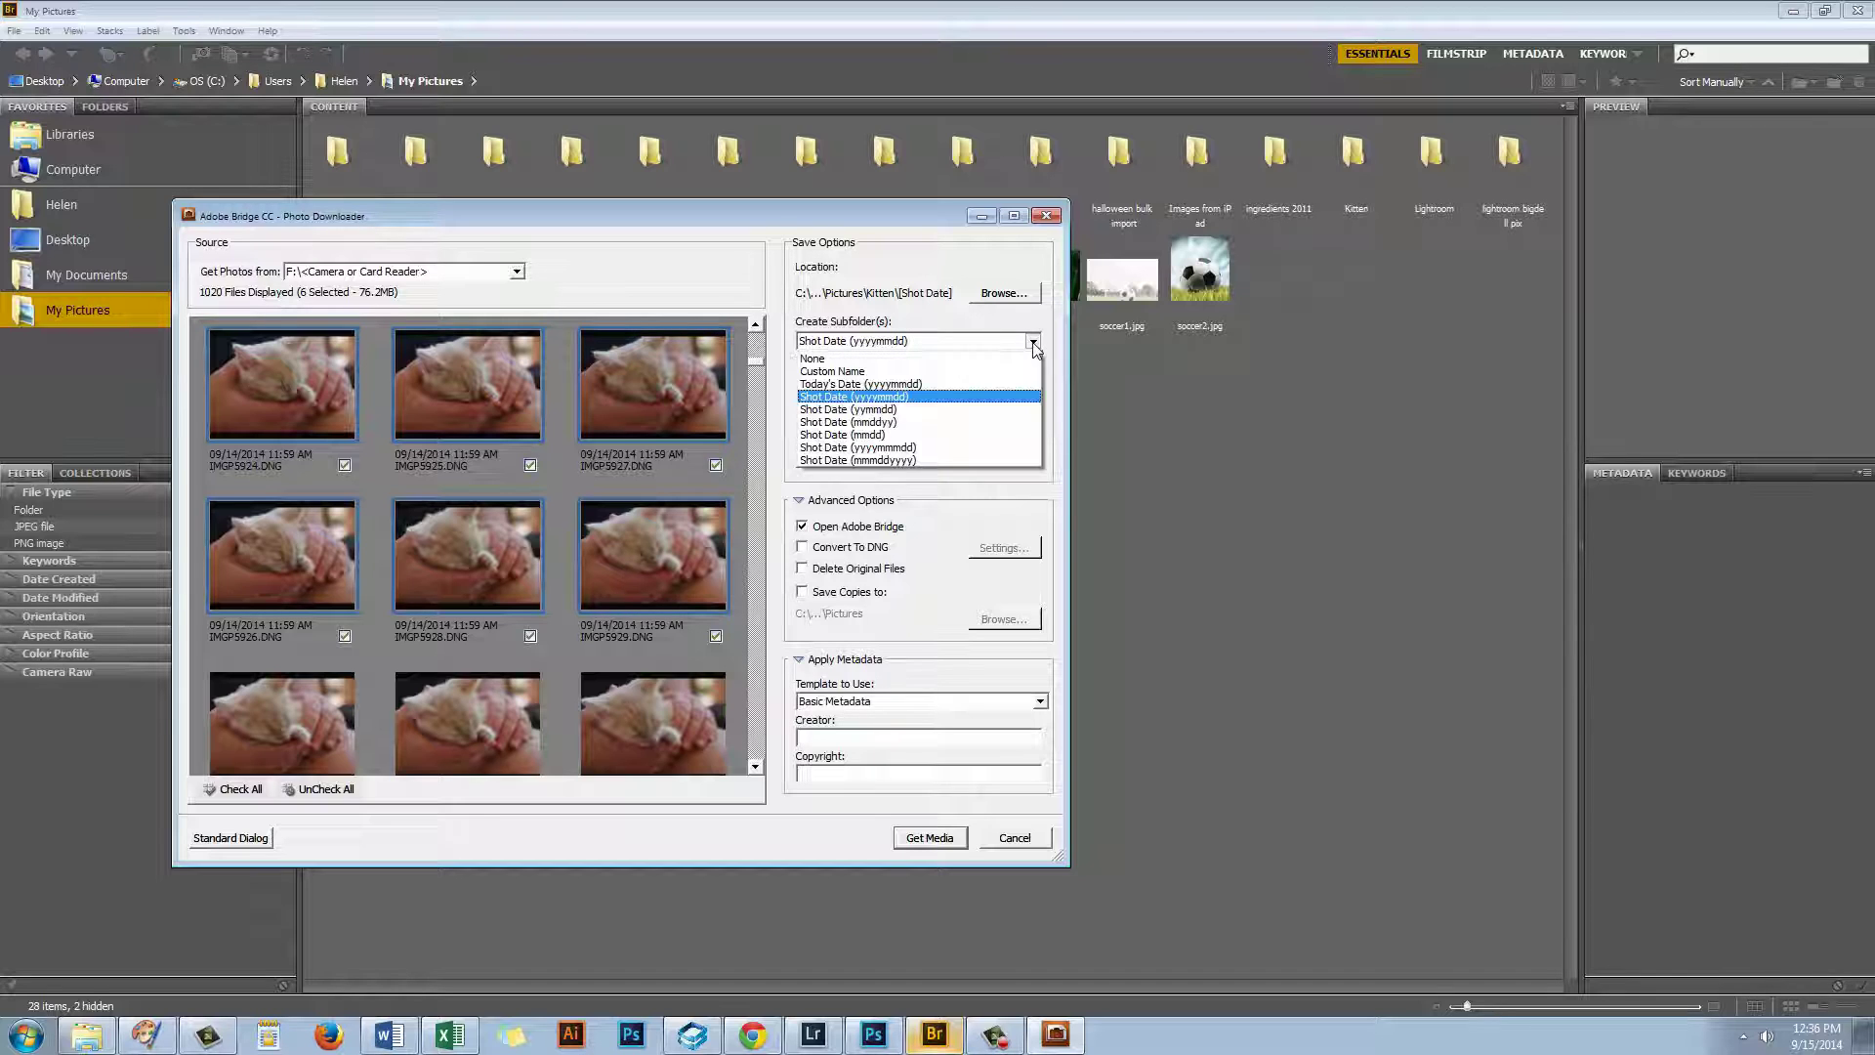
pyautogui.click(817, 360)
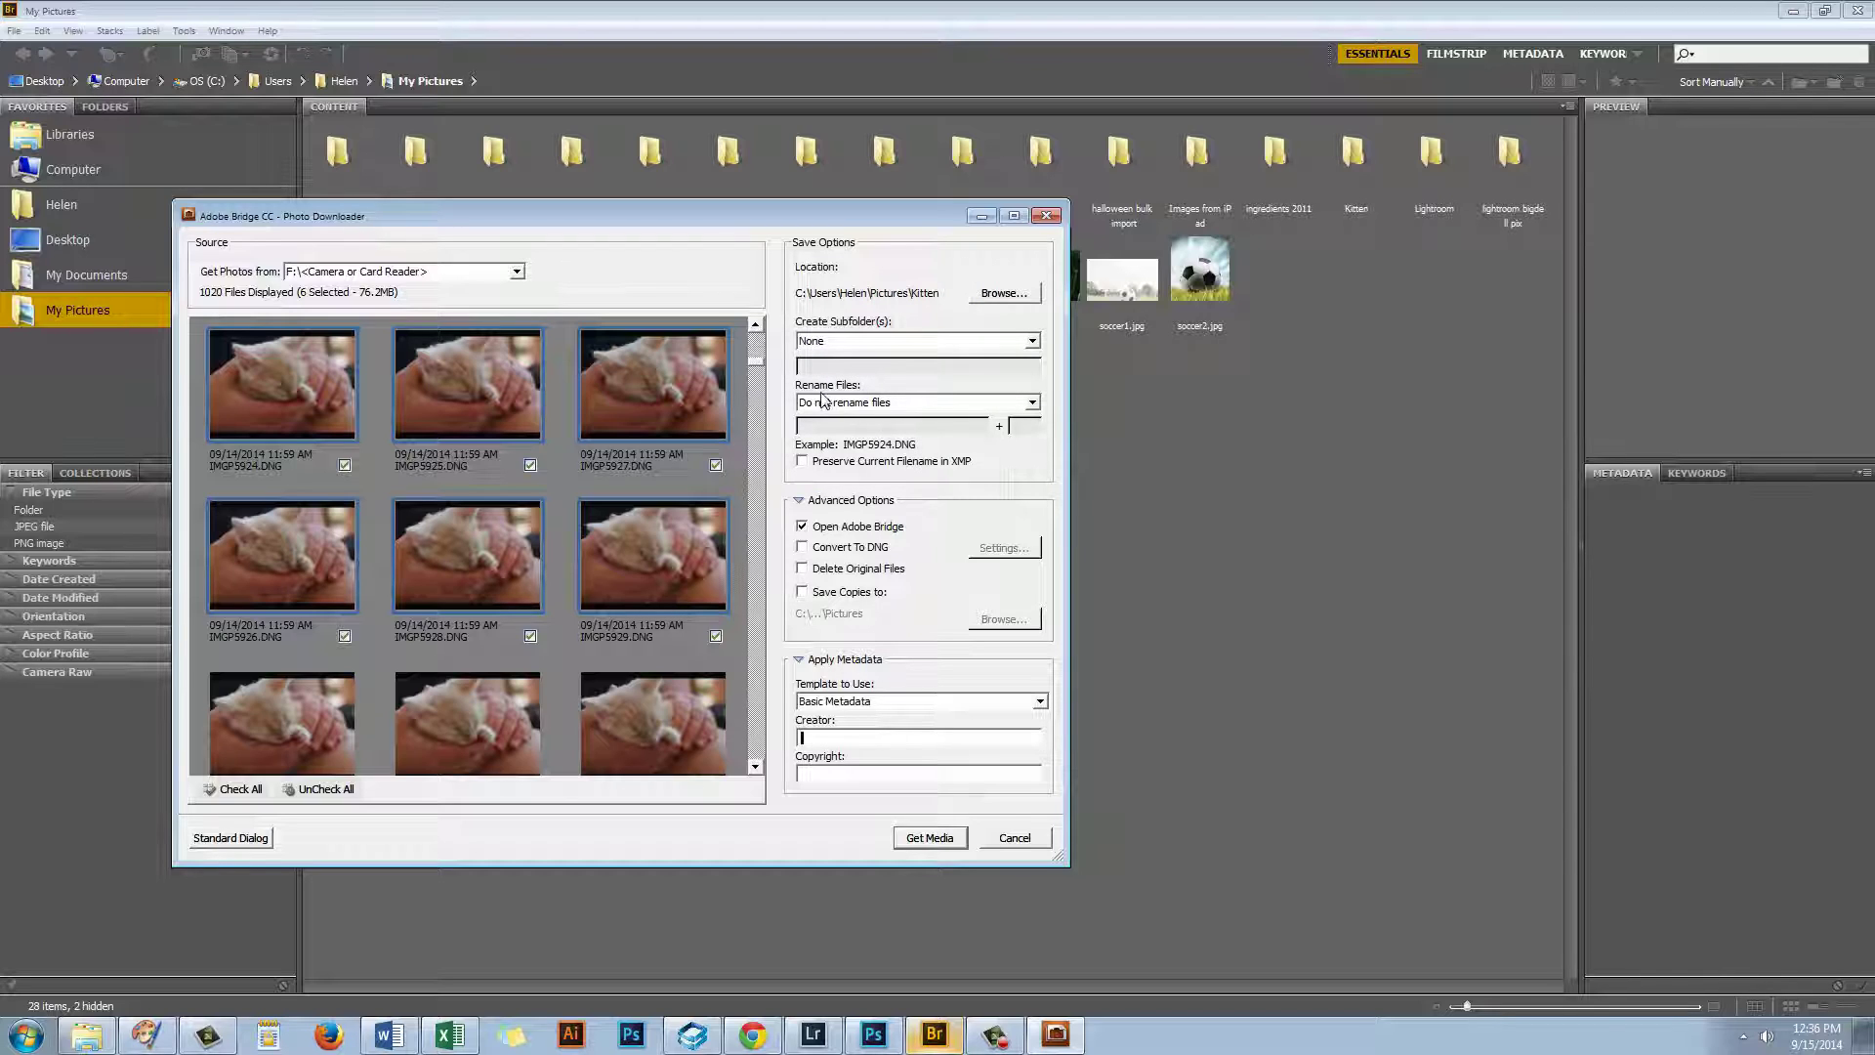
pyautogui.click(1033, 404)
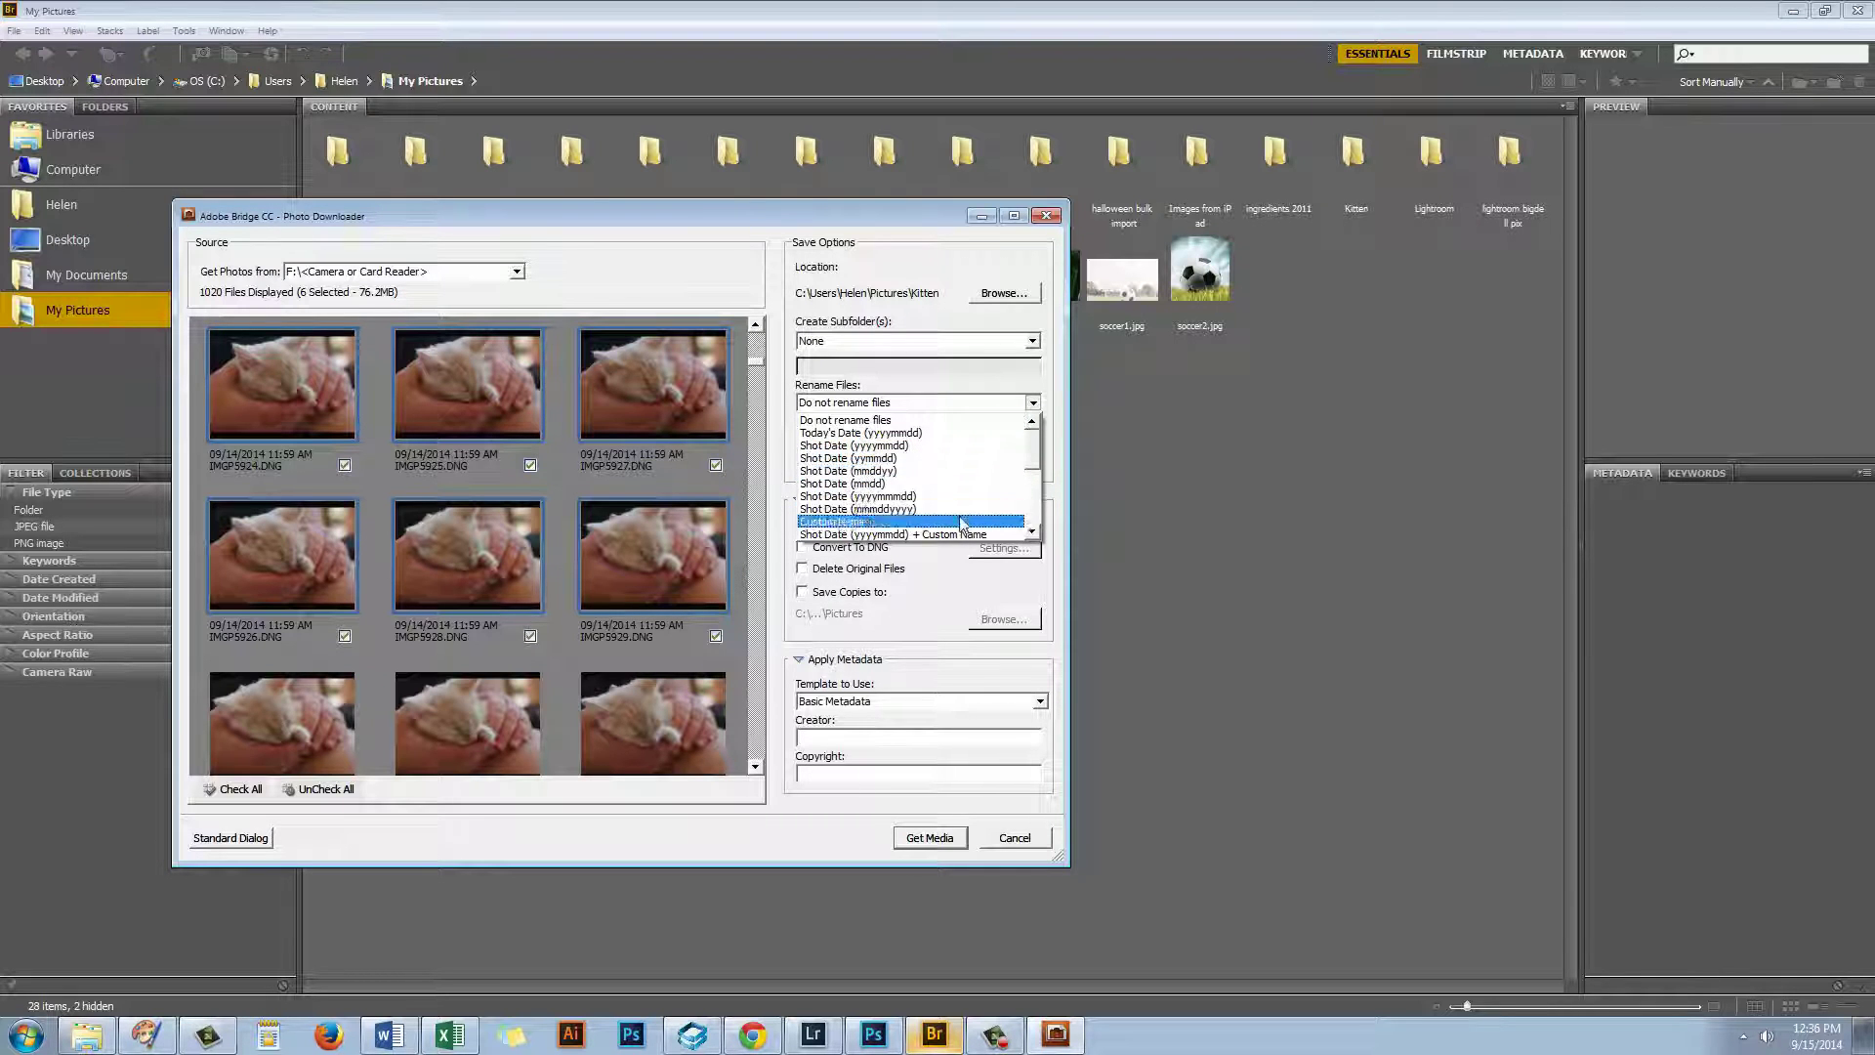
pyautogui.click(893, 523)
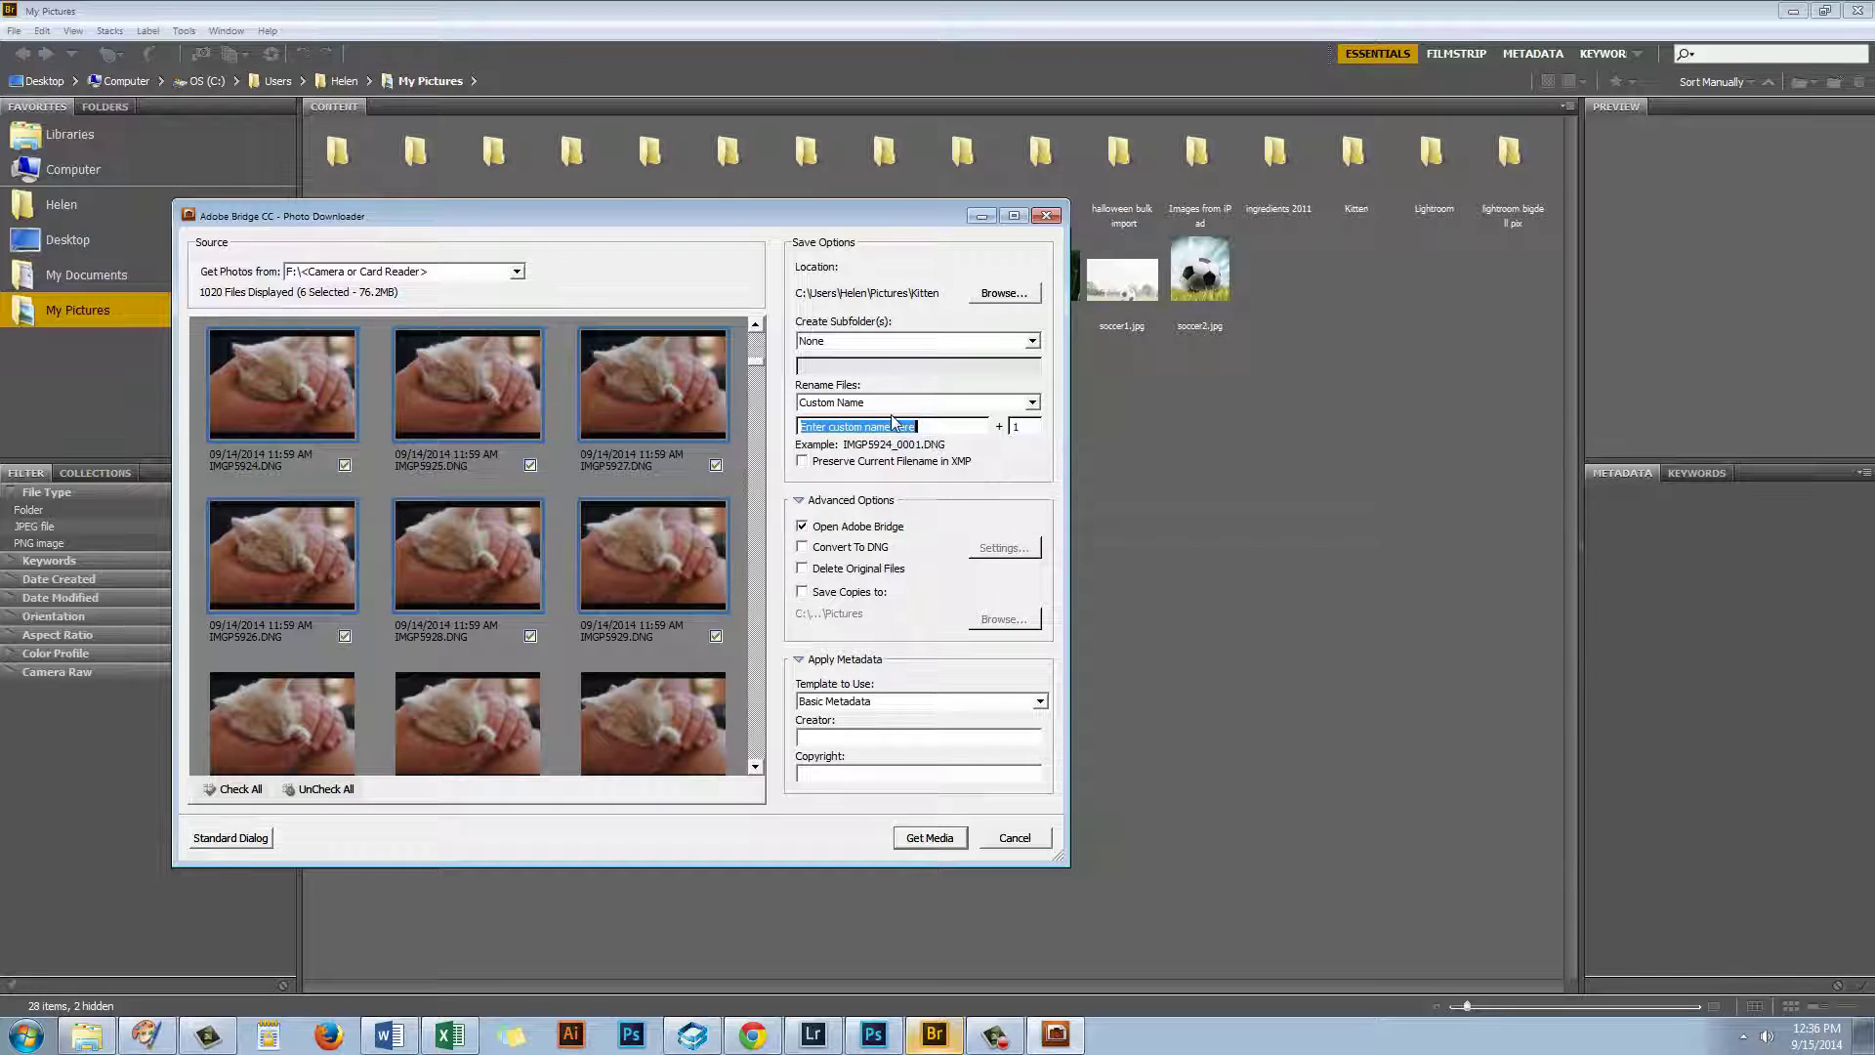
pyautogui.write('Kitten')
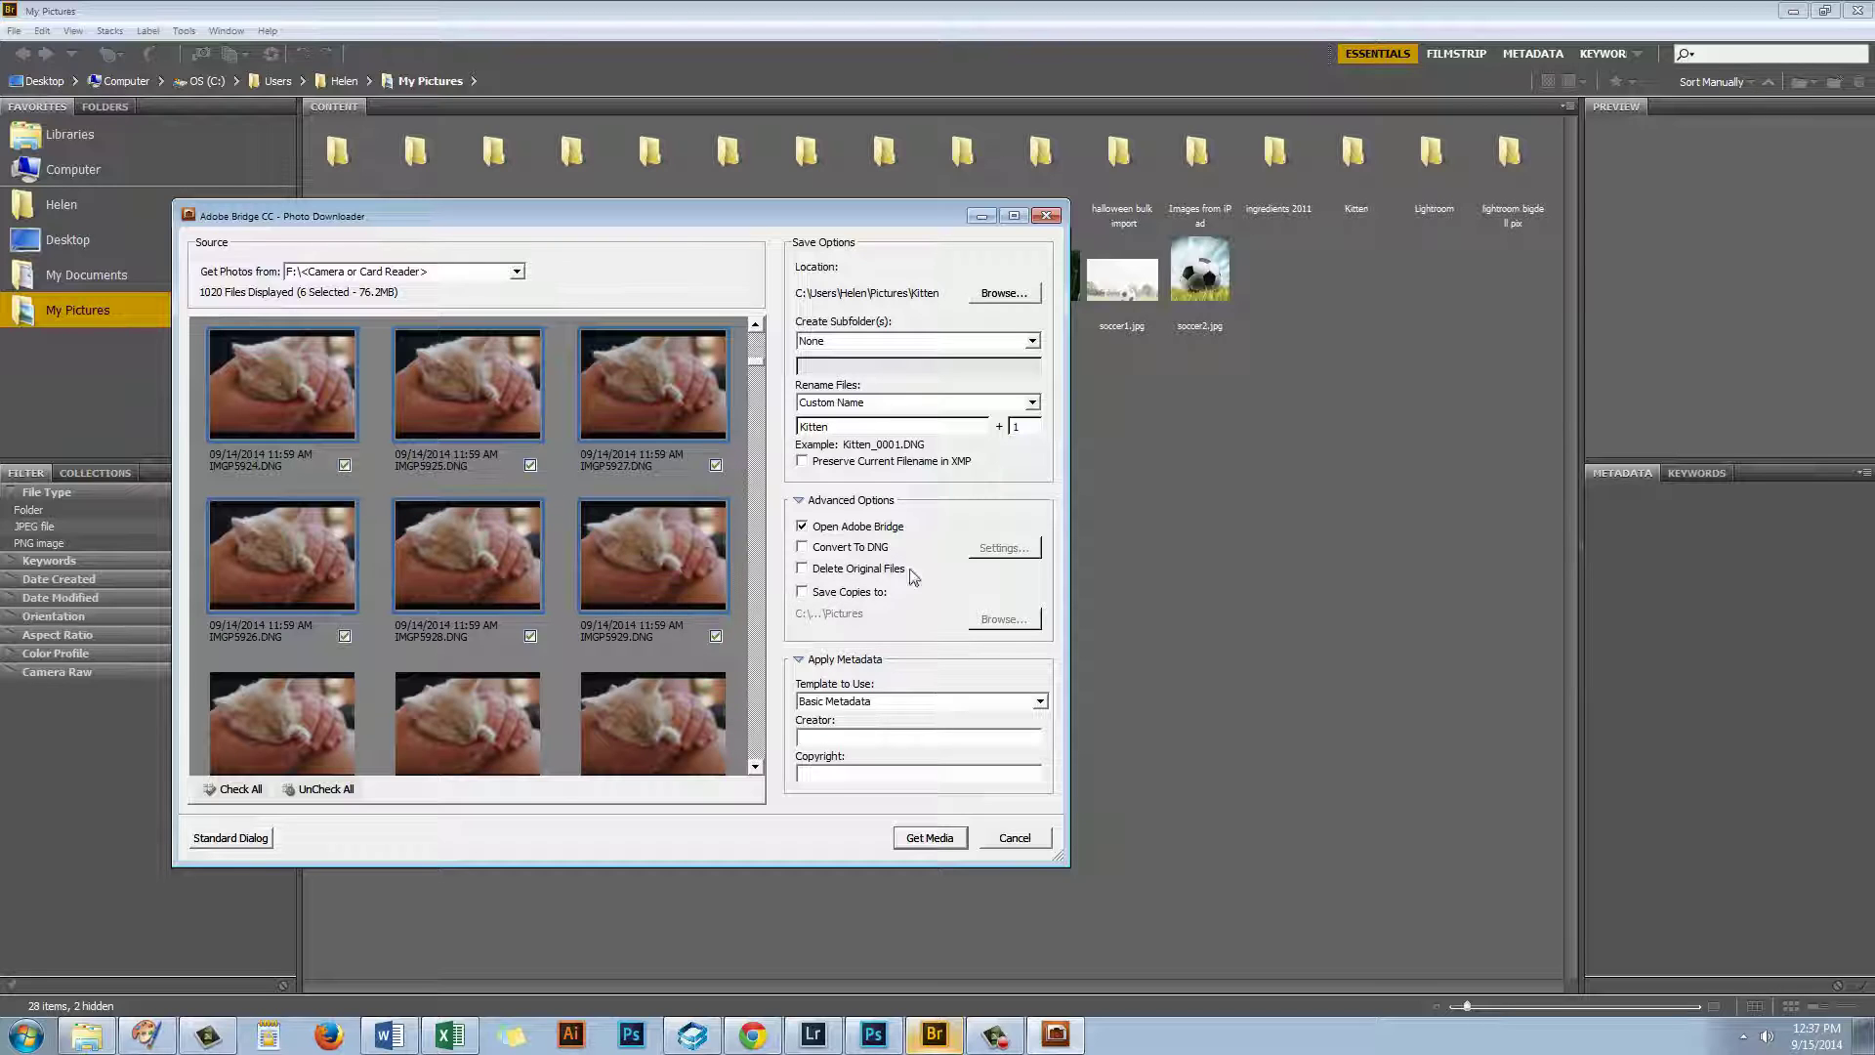
pyautogui.click(802, 594)
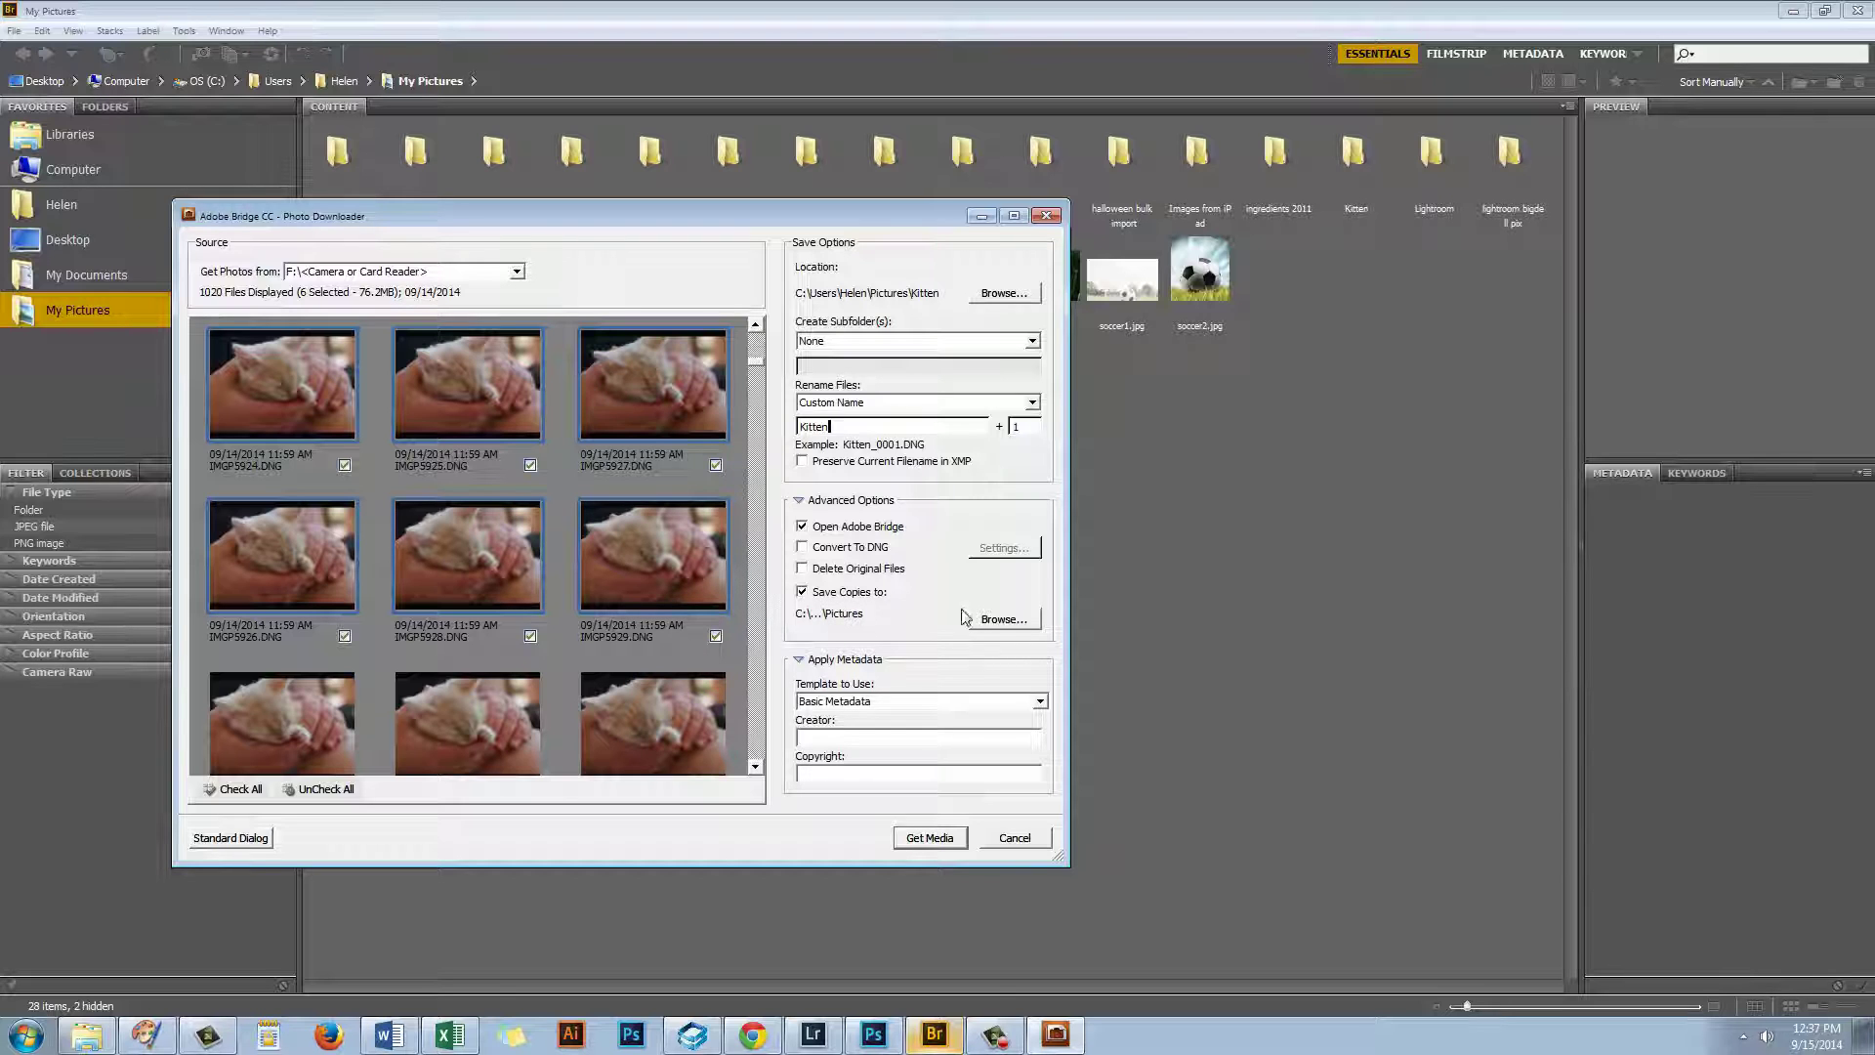
pyautogui.click(992, 620)
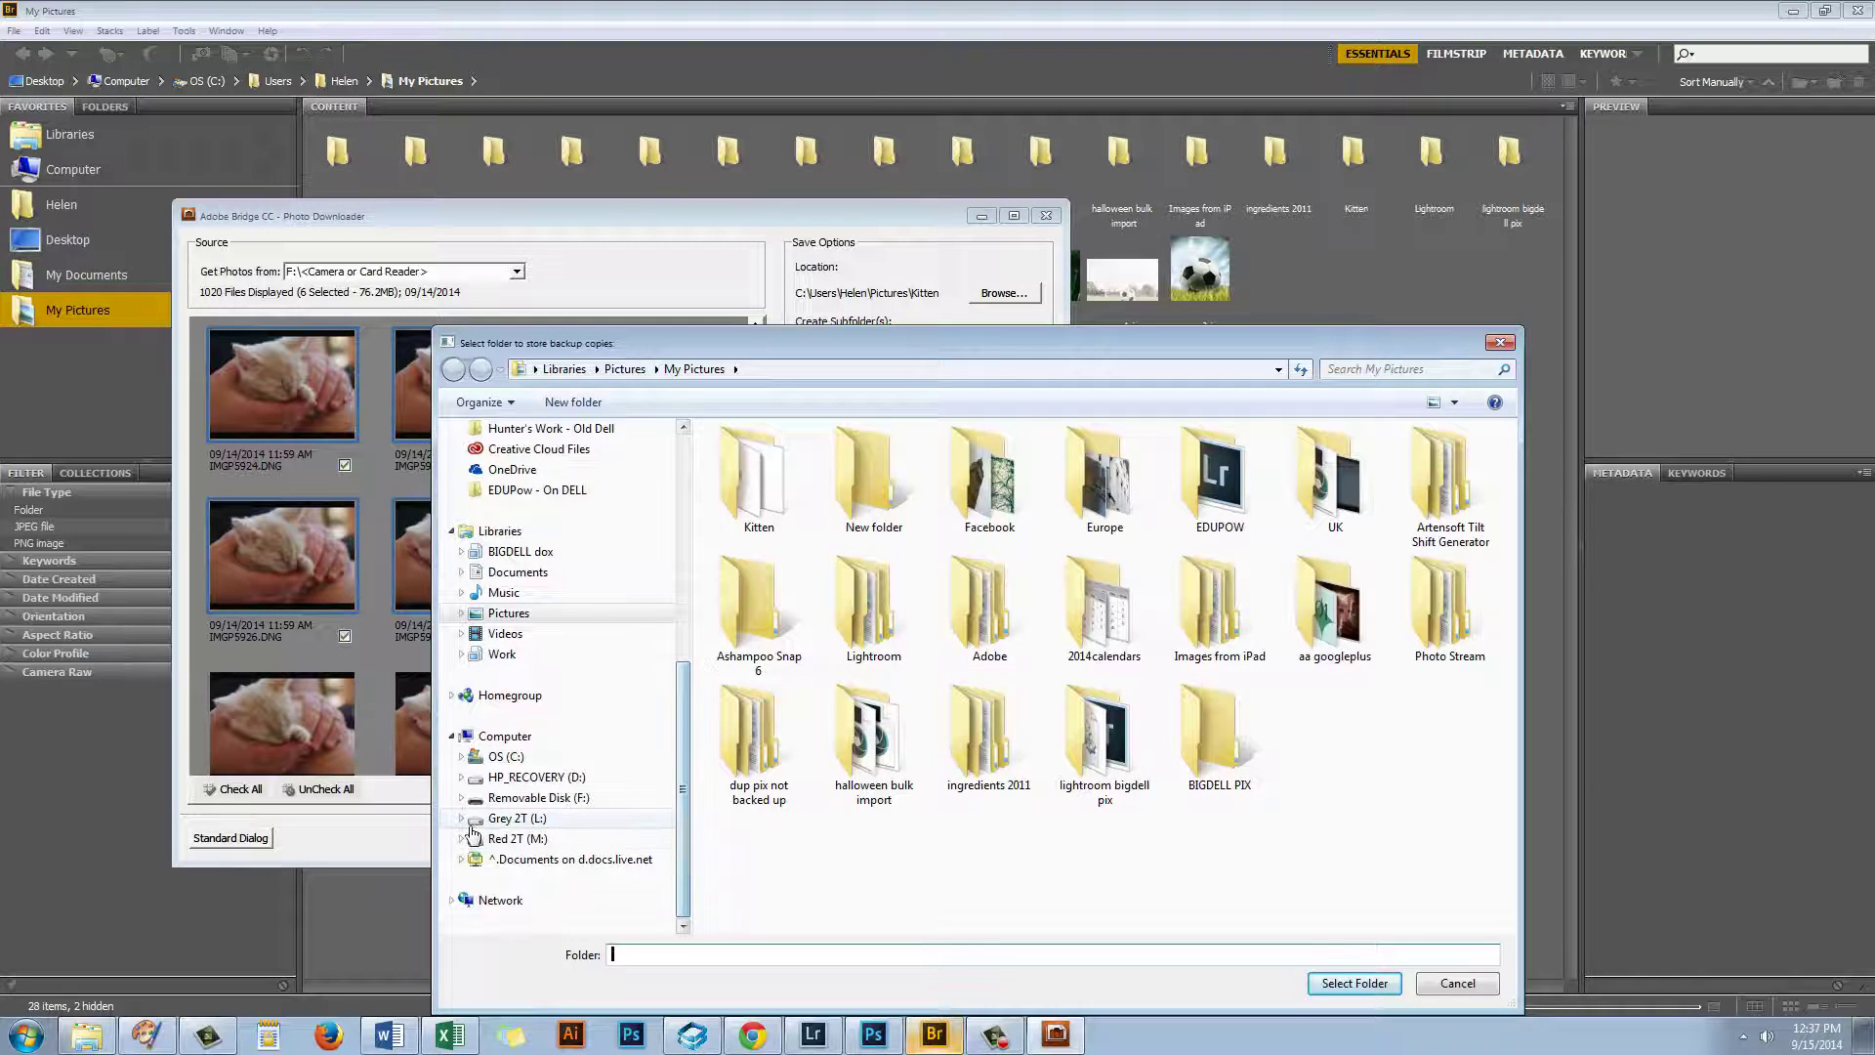
pyautogui.click(512, 839)
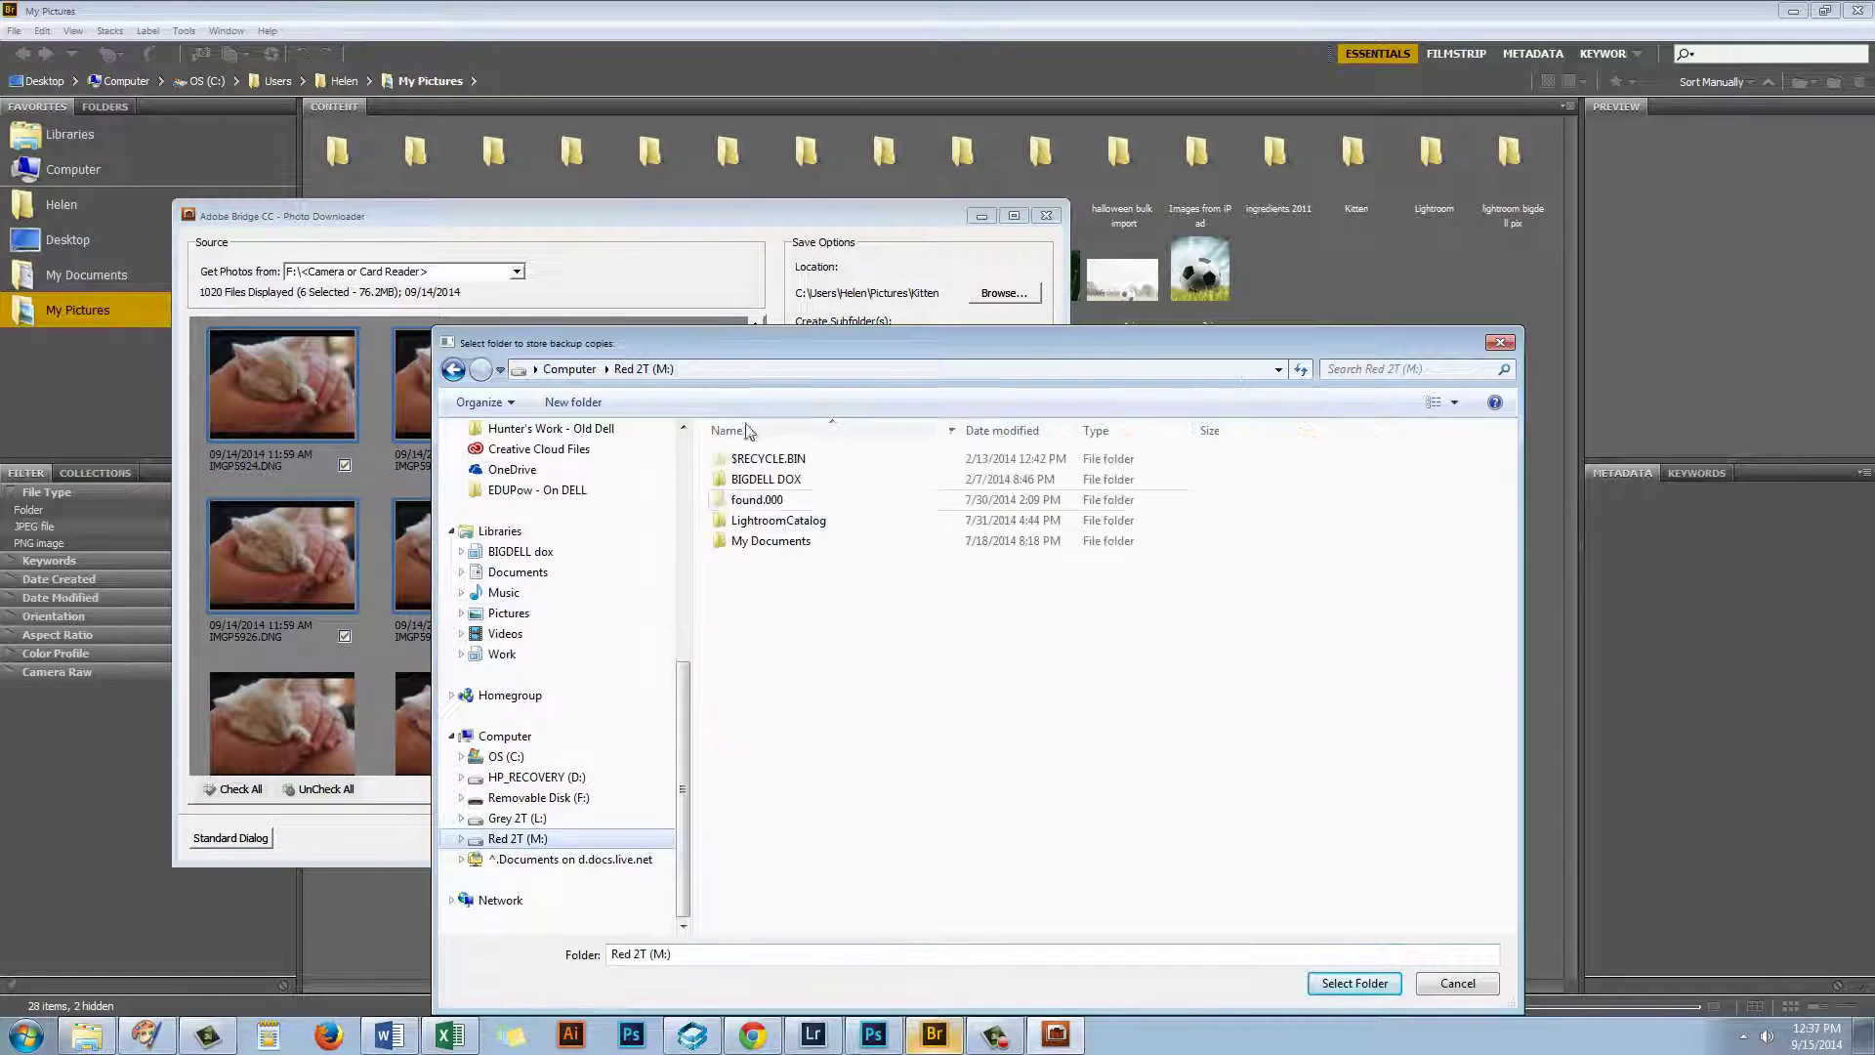
pyautogui.moveTo(675, 344); pyautogui.dragTo(558, 246)
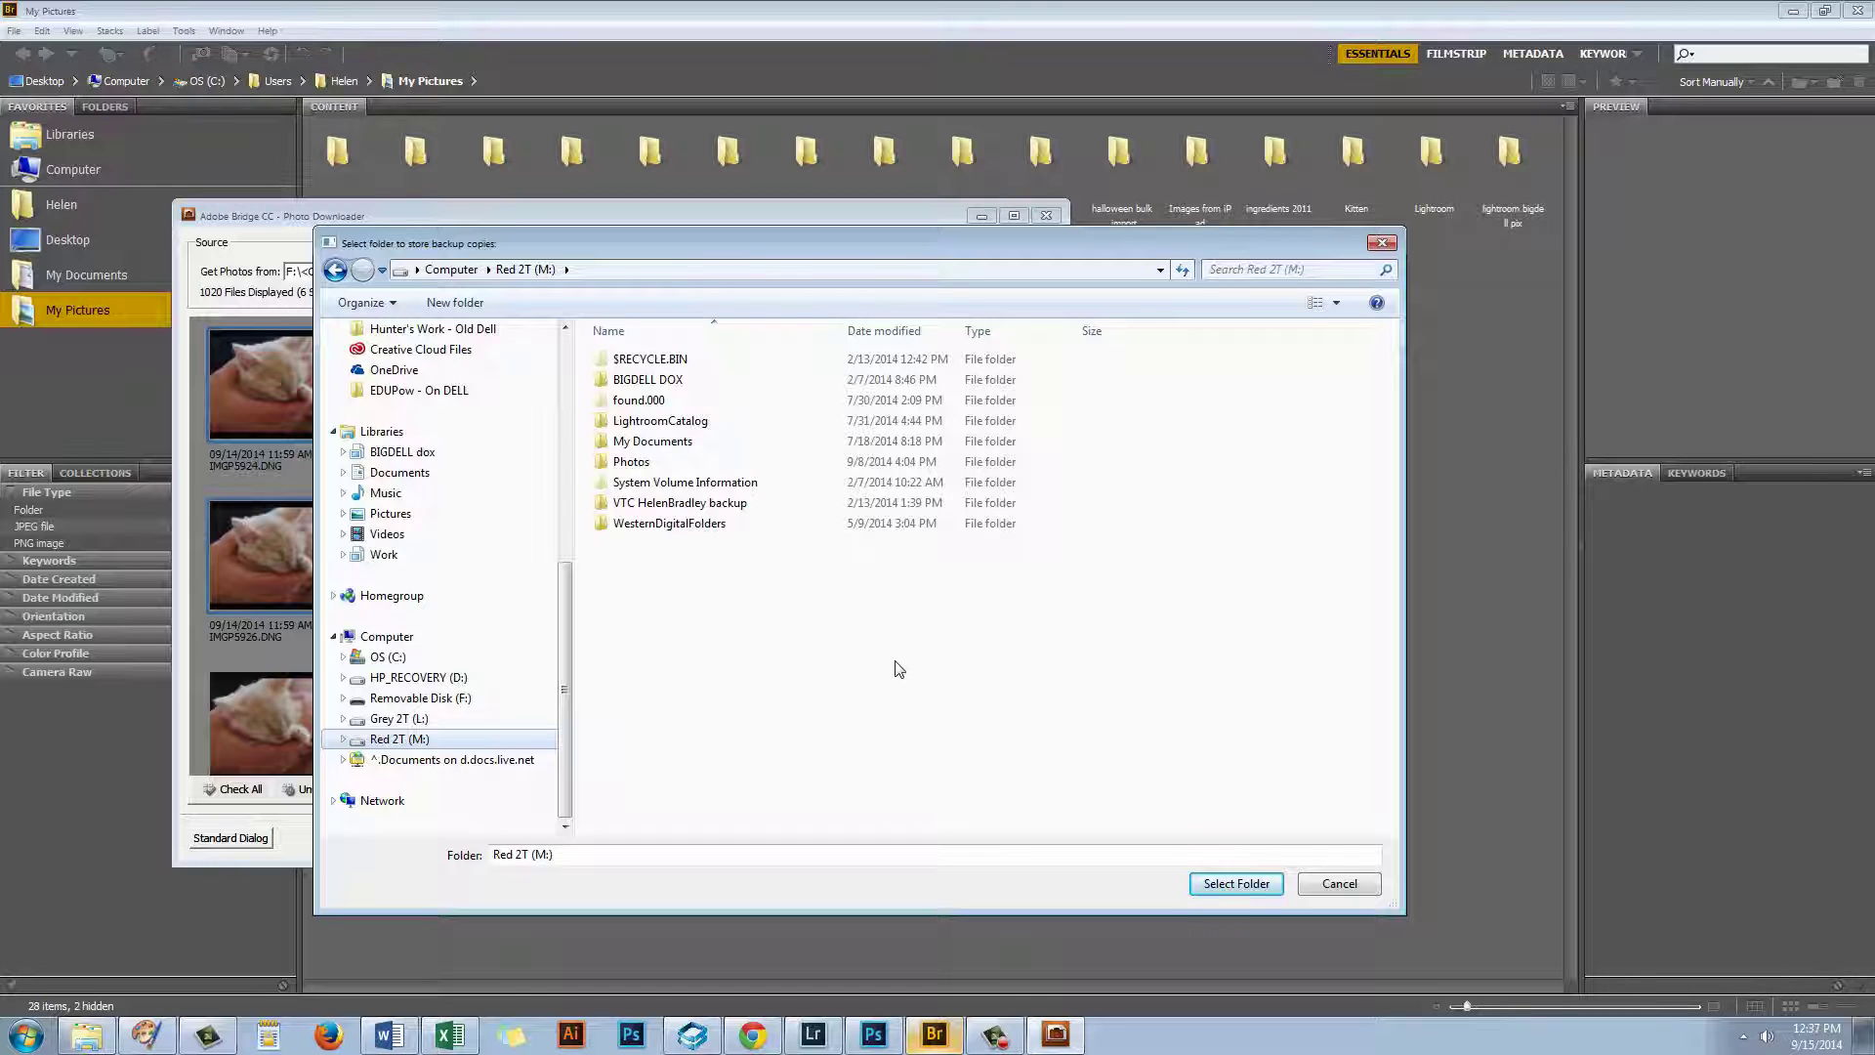
pyautogui.scroll(5, 898, 670)
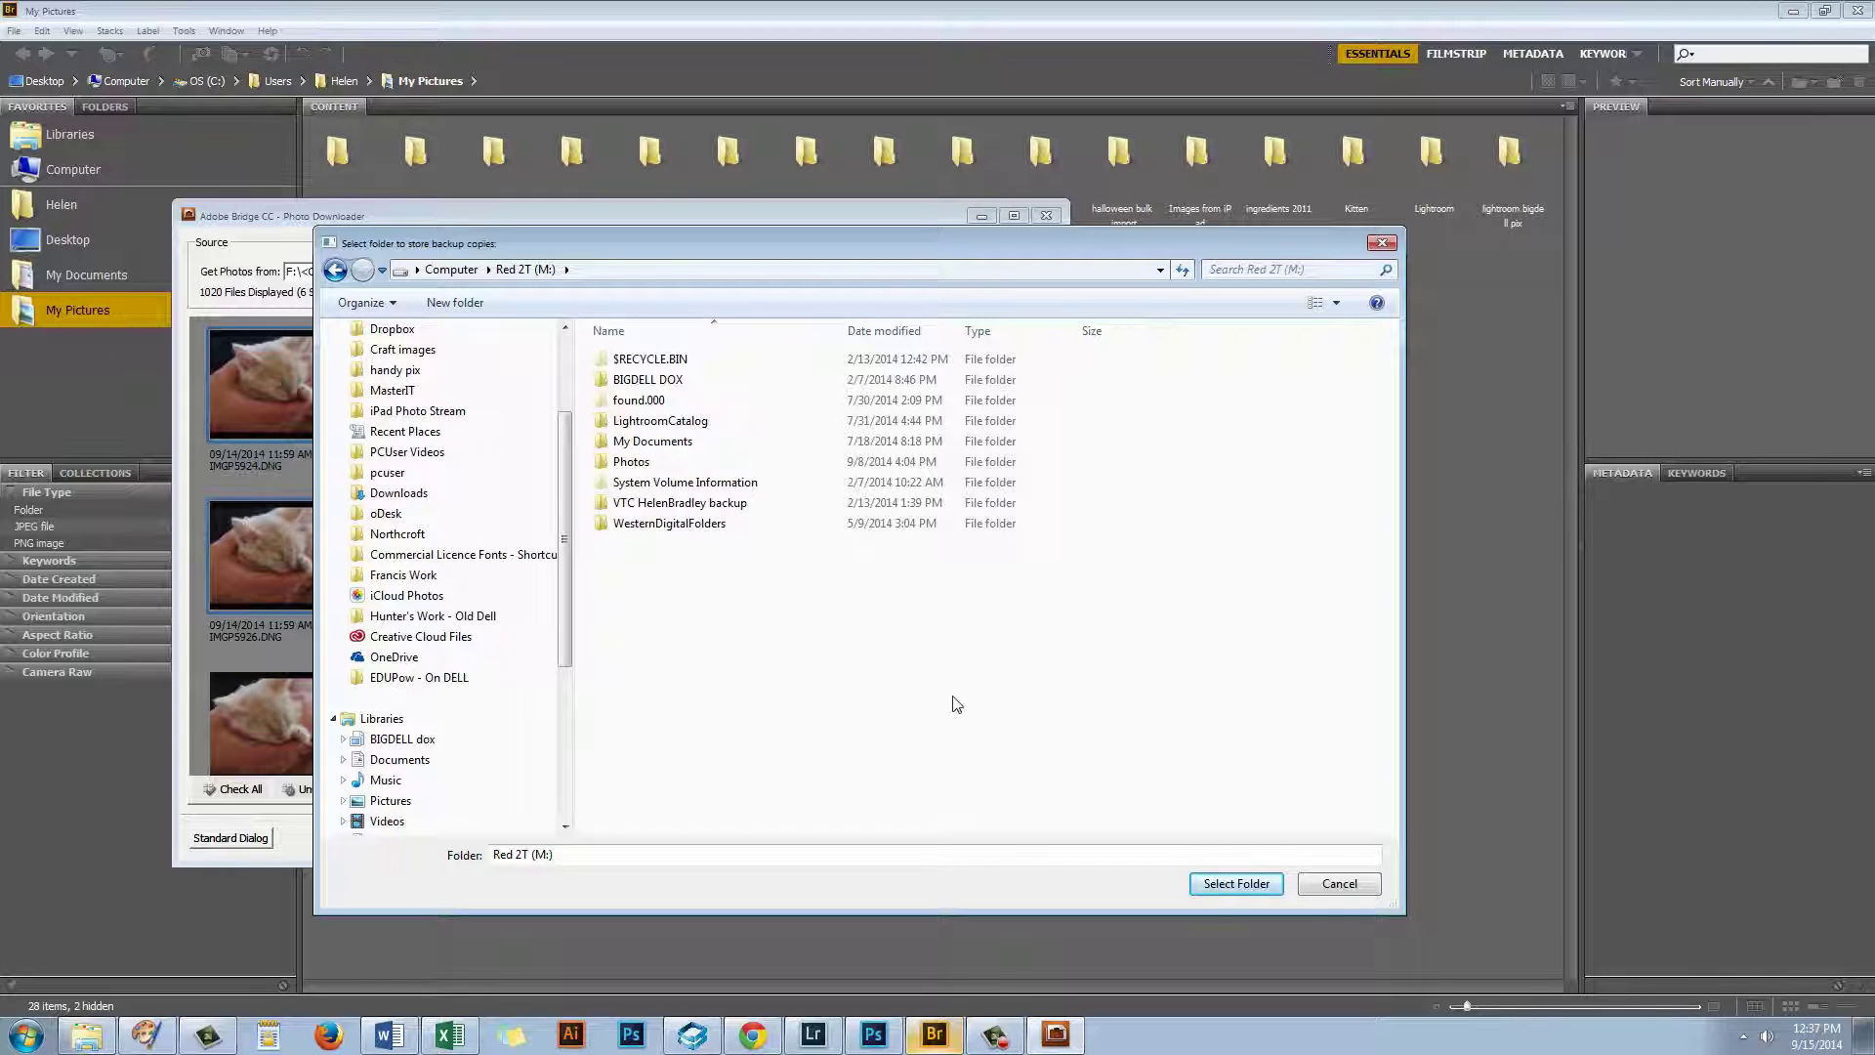
pyautogui.click(1358, 884)
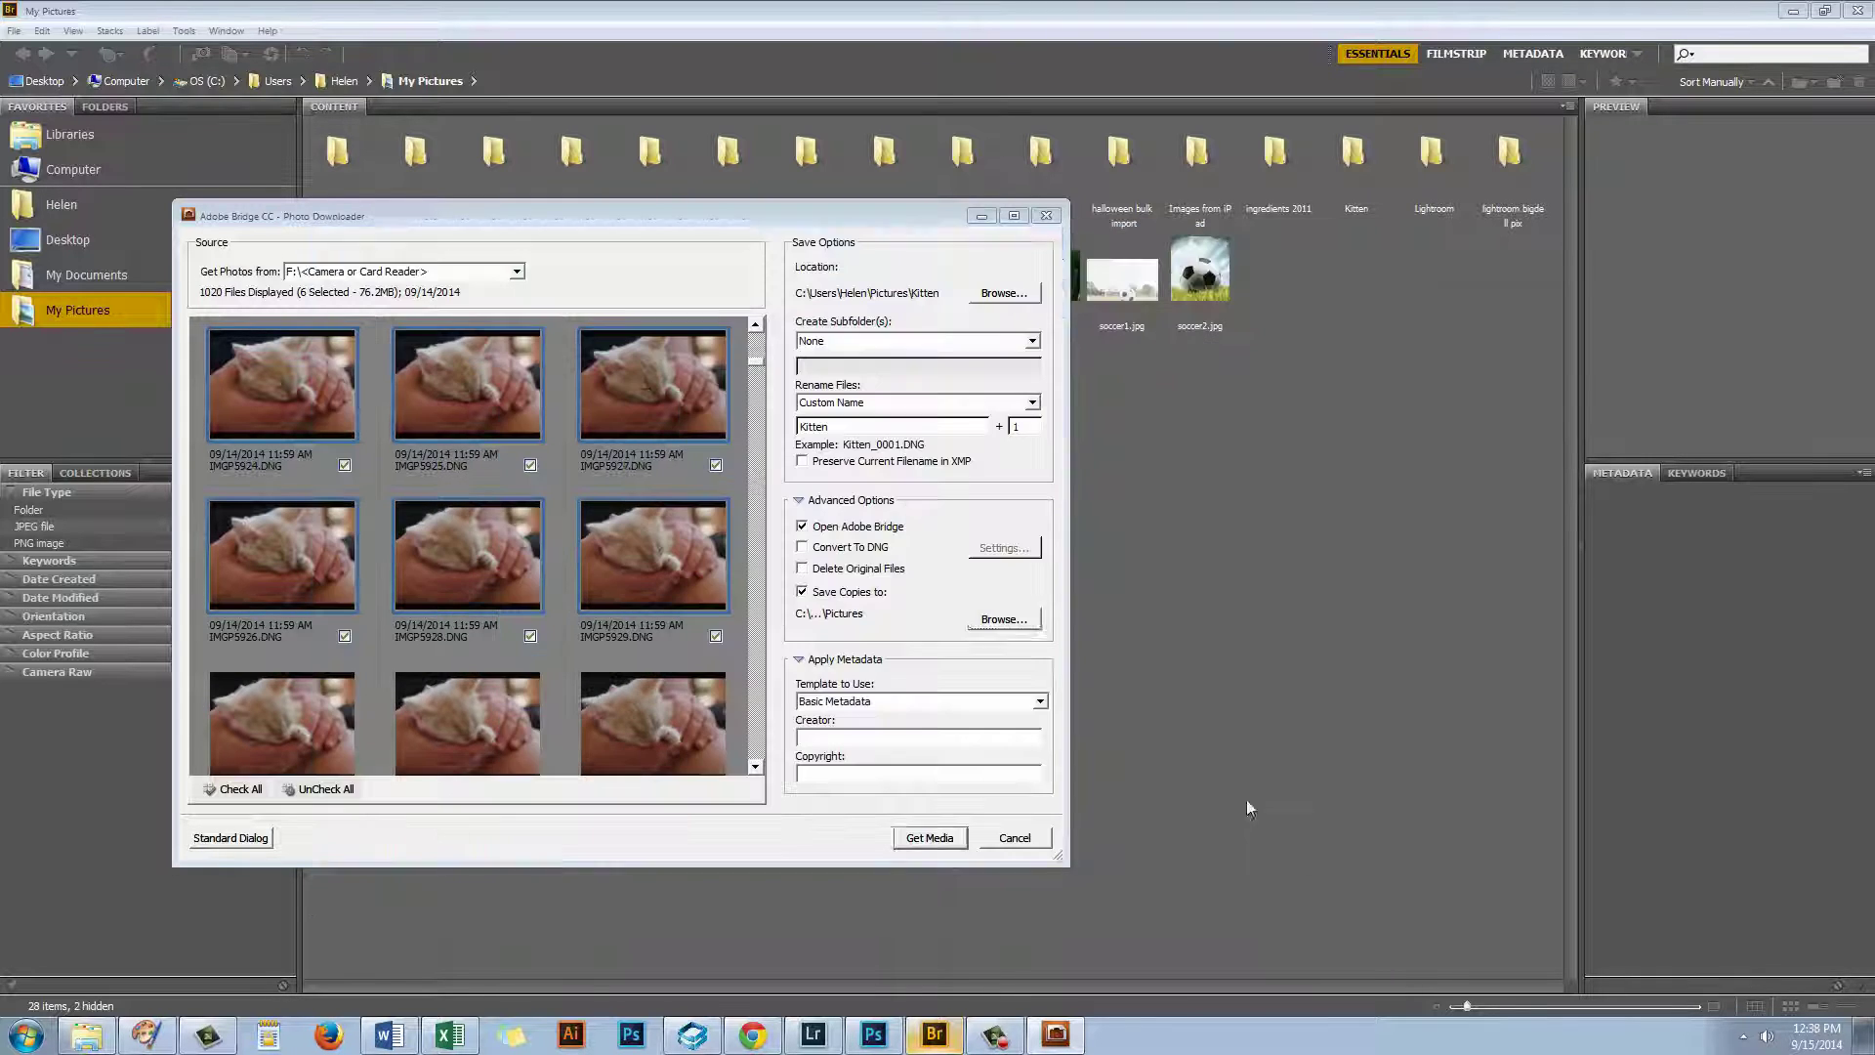
pyautogui.click(801, 592)
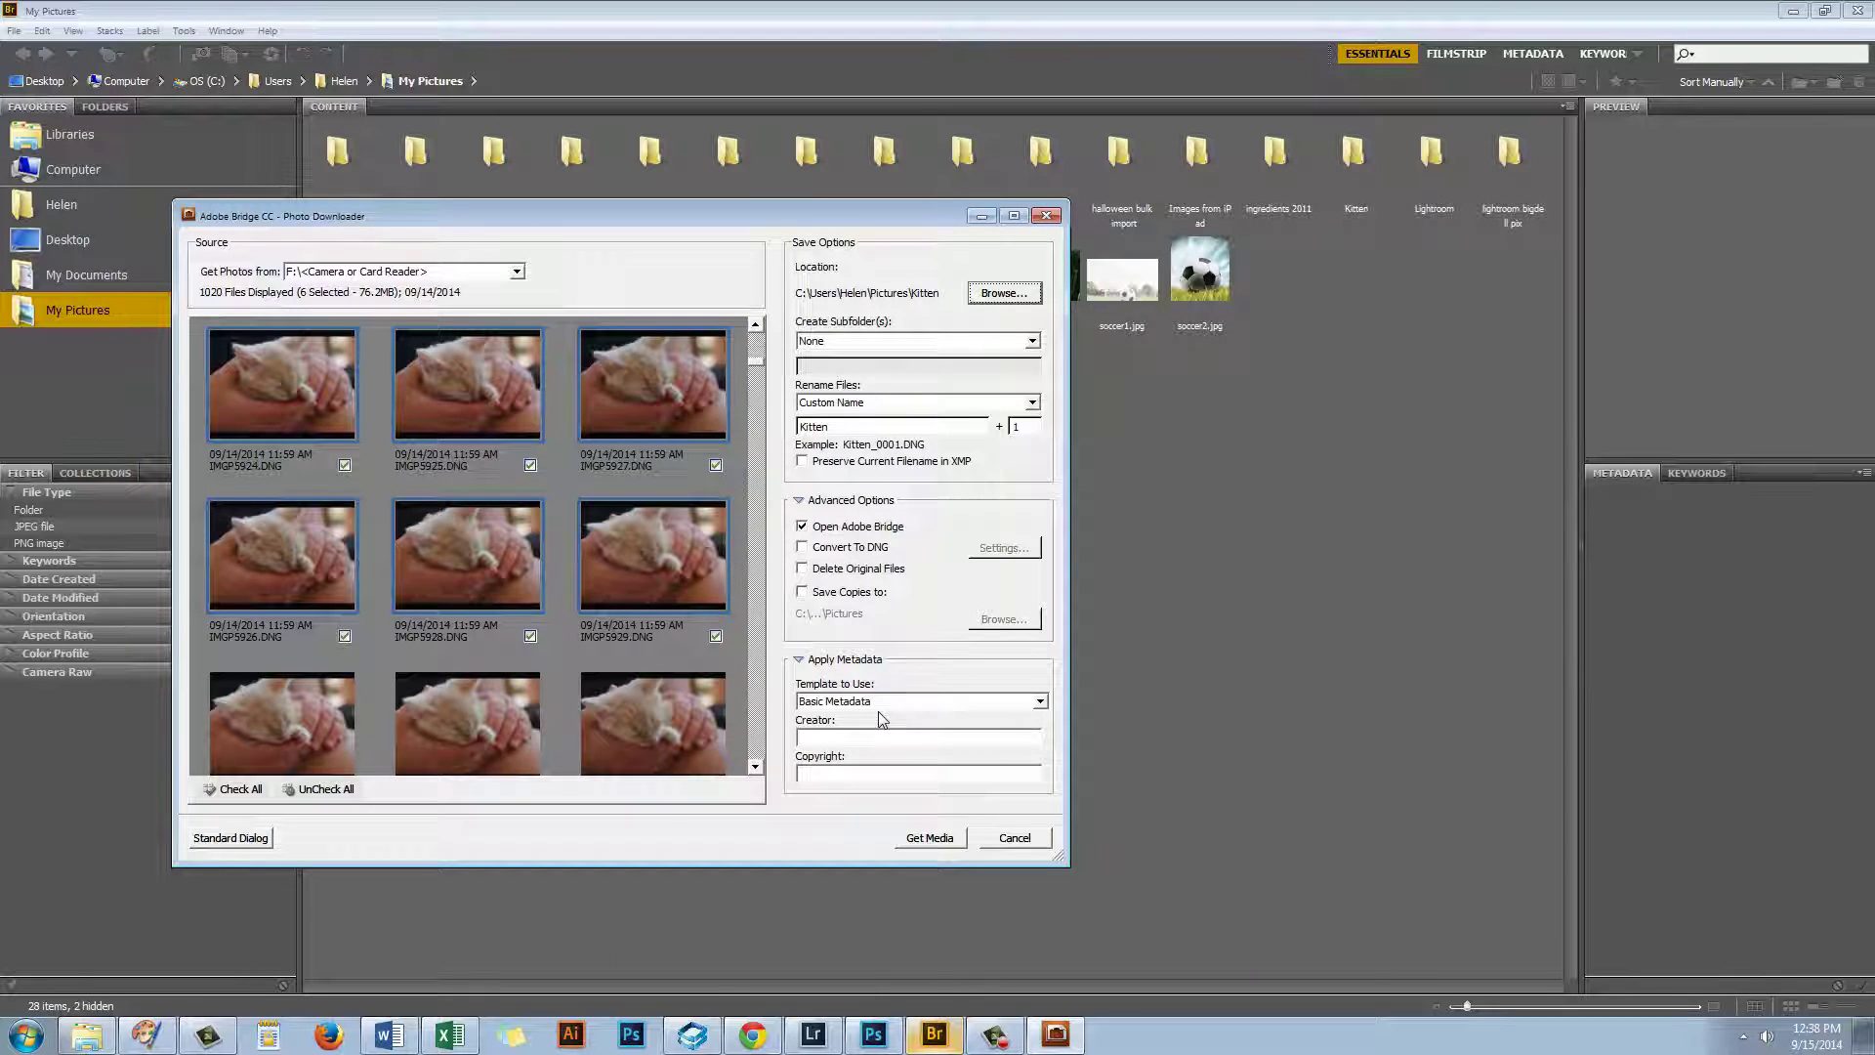
# Apply the copyright metadata template and download the six kitten photos into Kitten
pyautogui.click(1041, 702)
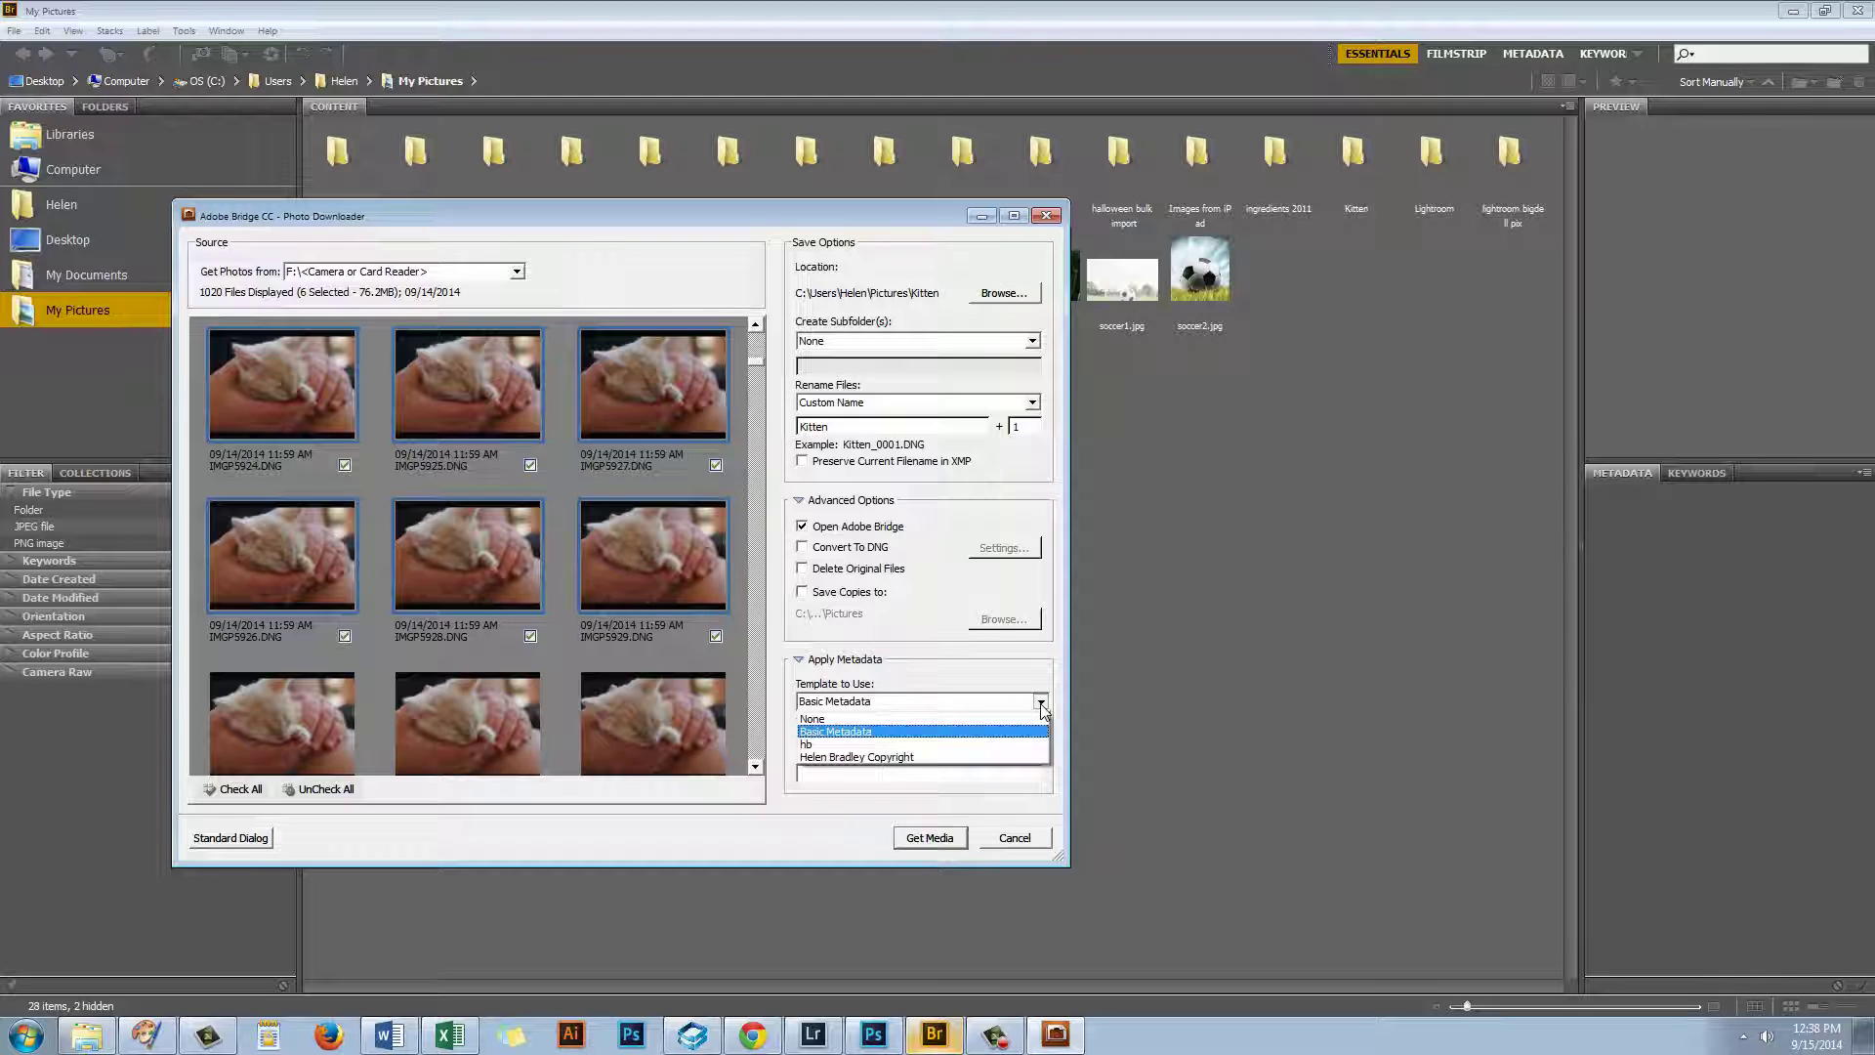
pyautogui.click(918, 759)
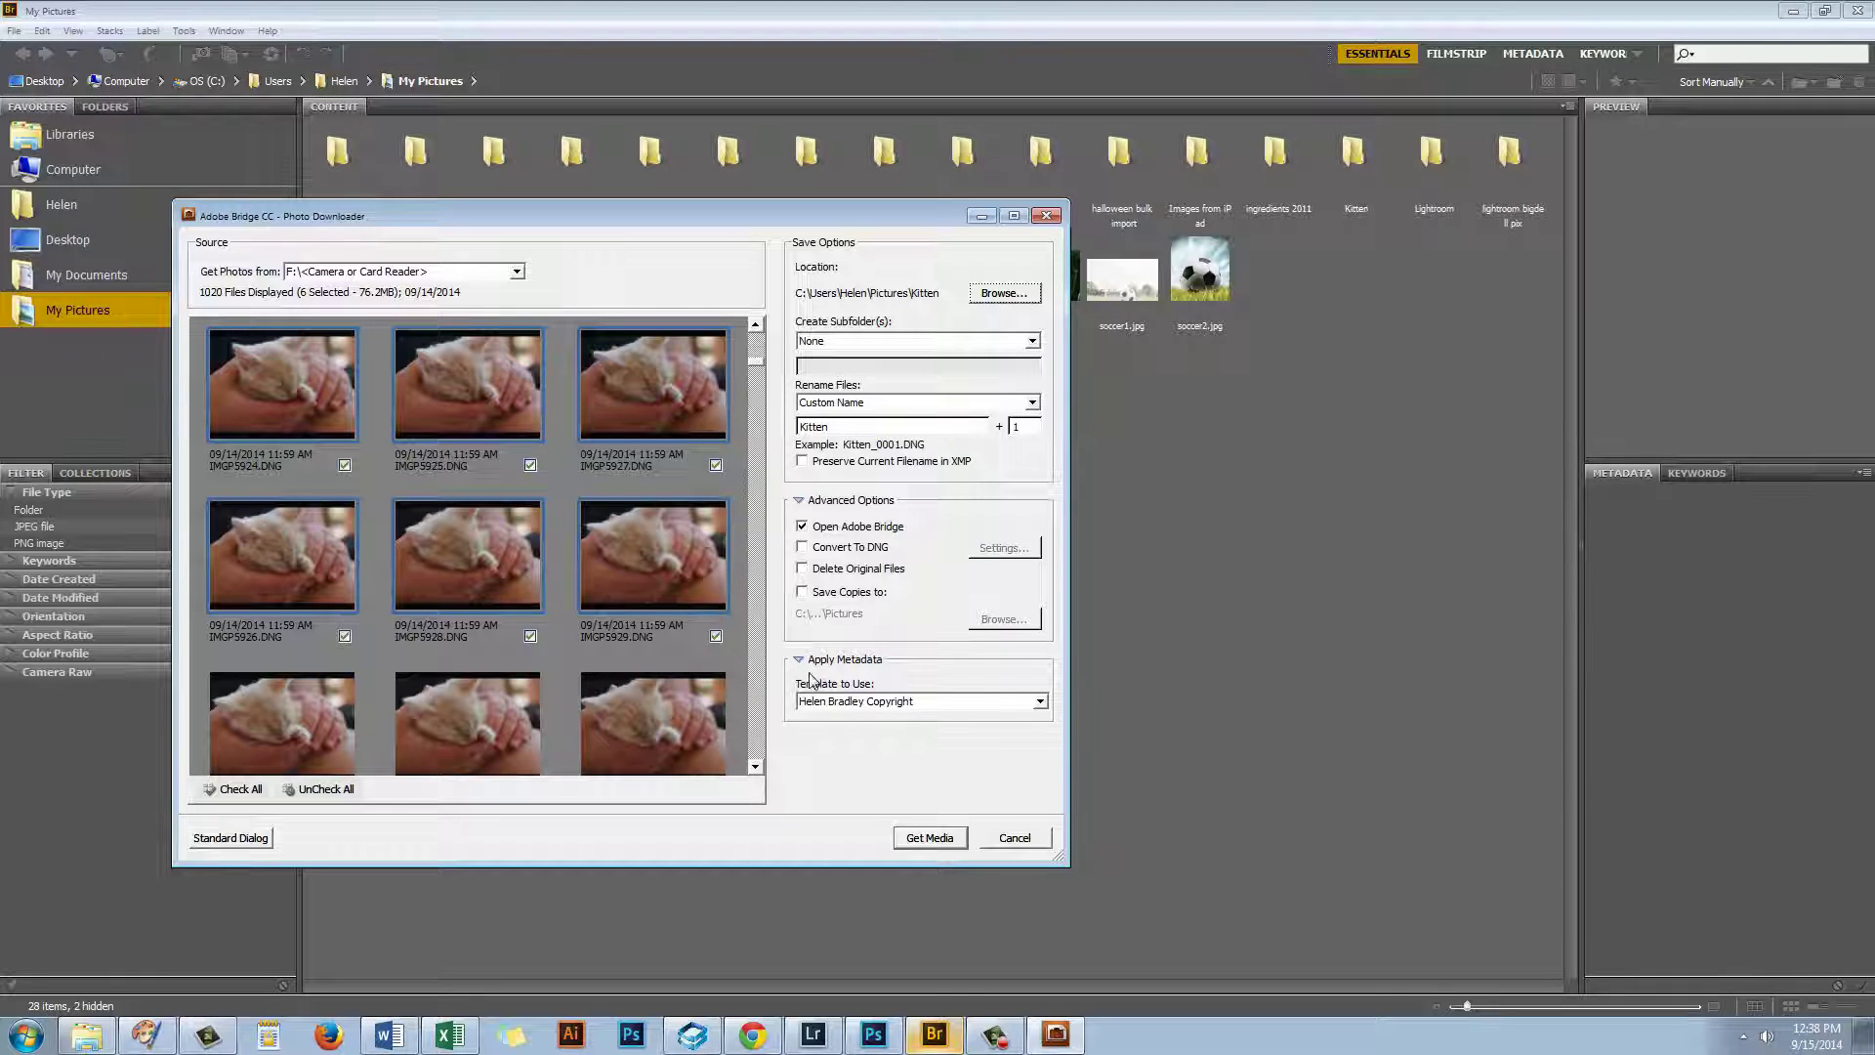
pyautogui.click(928, 839)
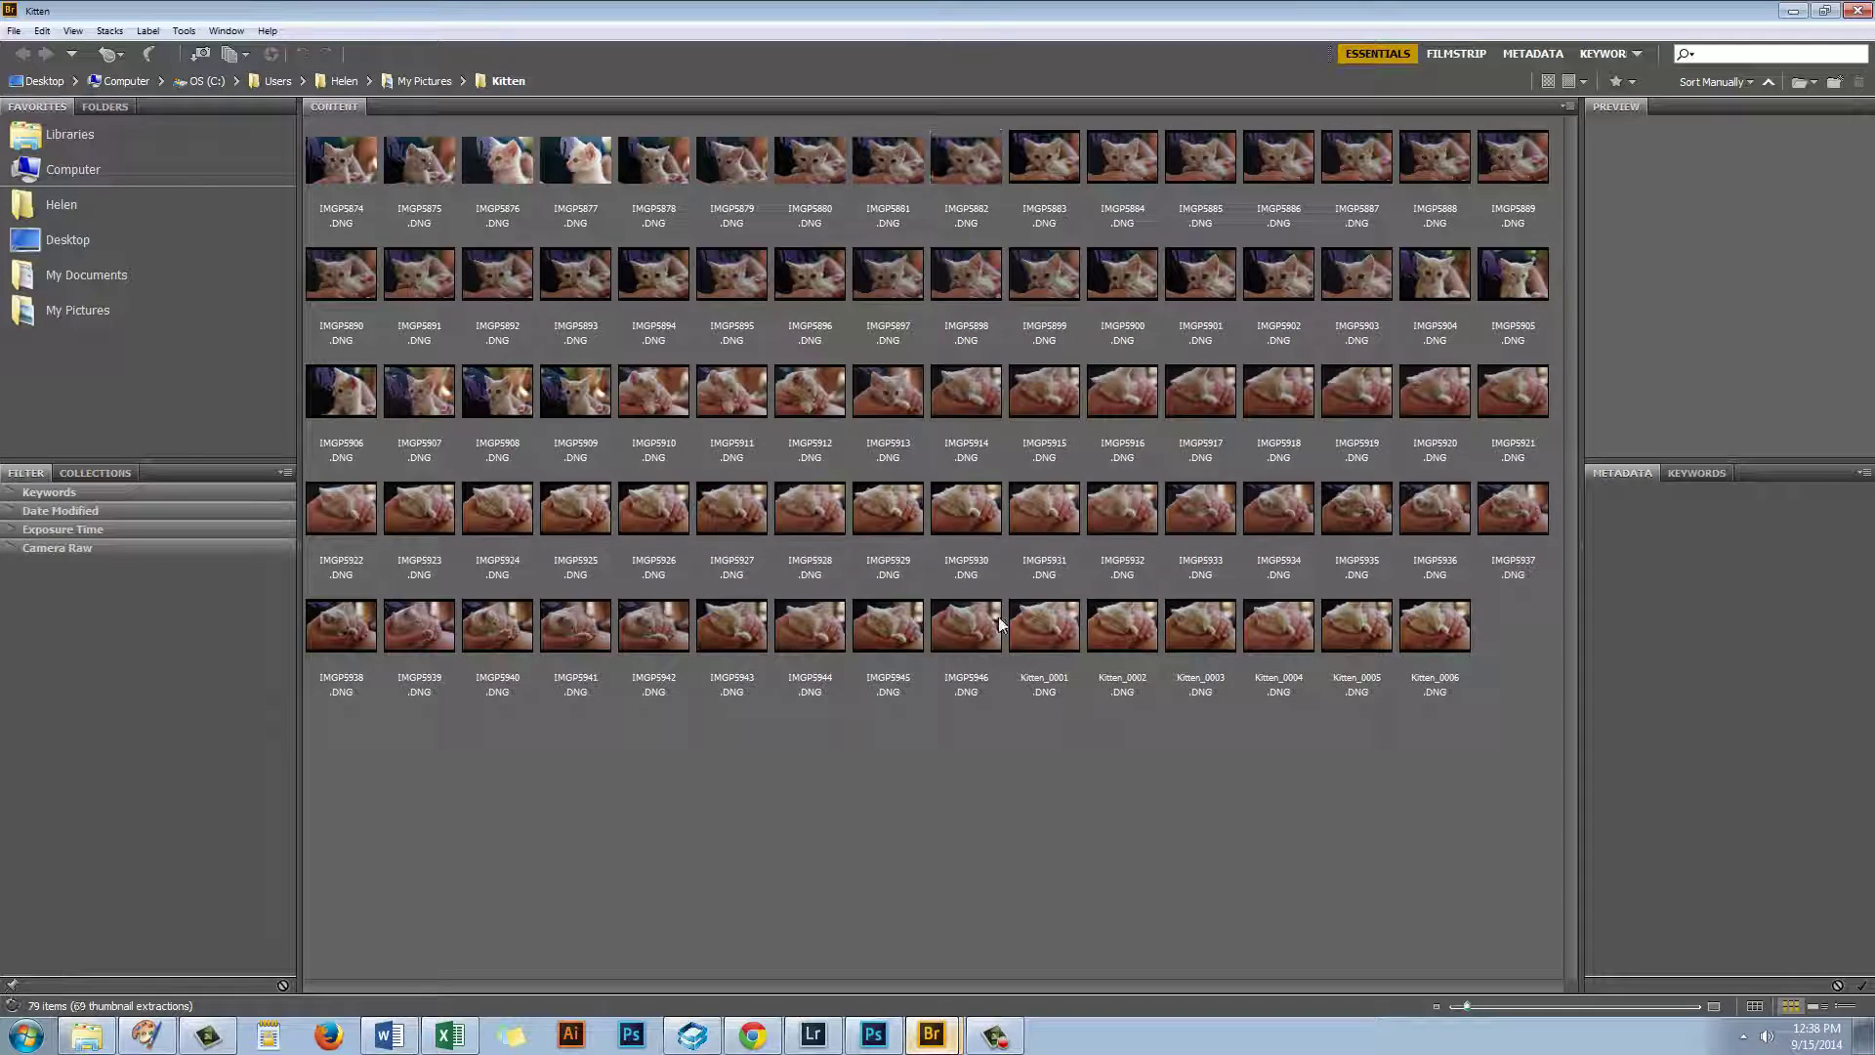
# Select Kitten_0001.DNG to inspect its metadata and find Create Metadata Template under Tools
pyautogui.click(1047, 630)
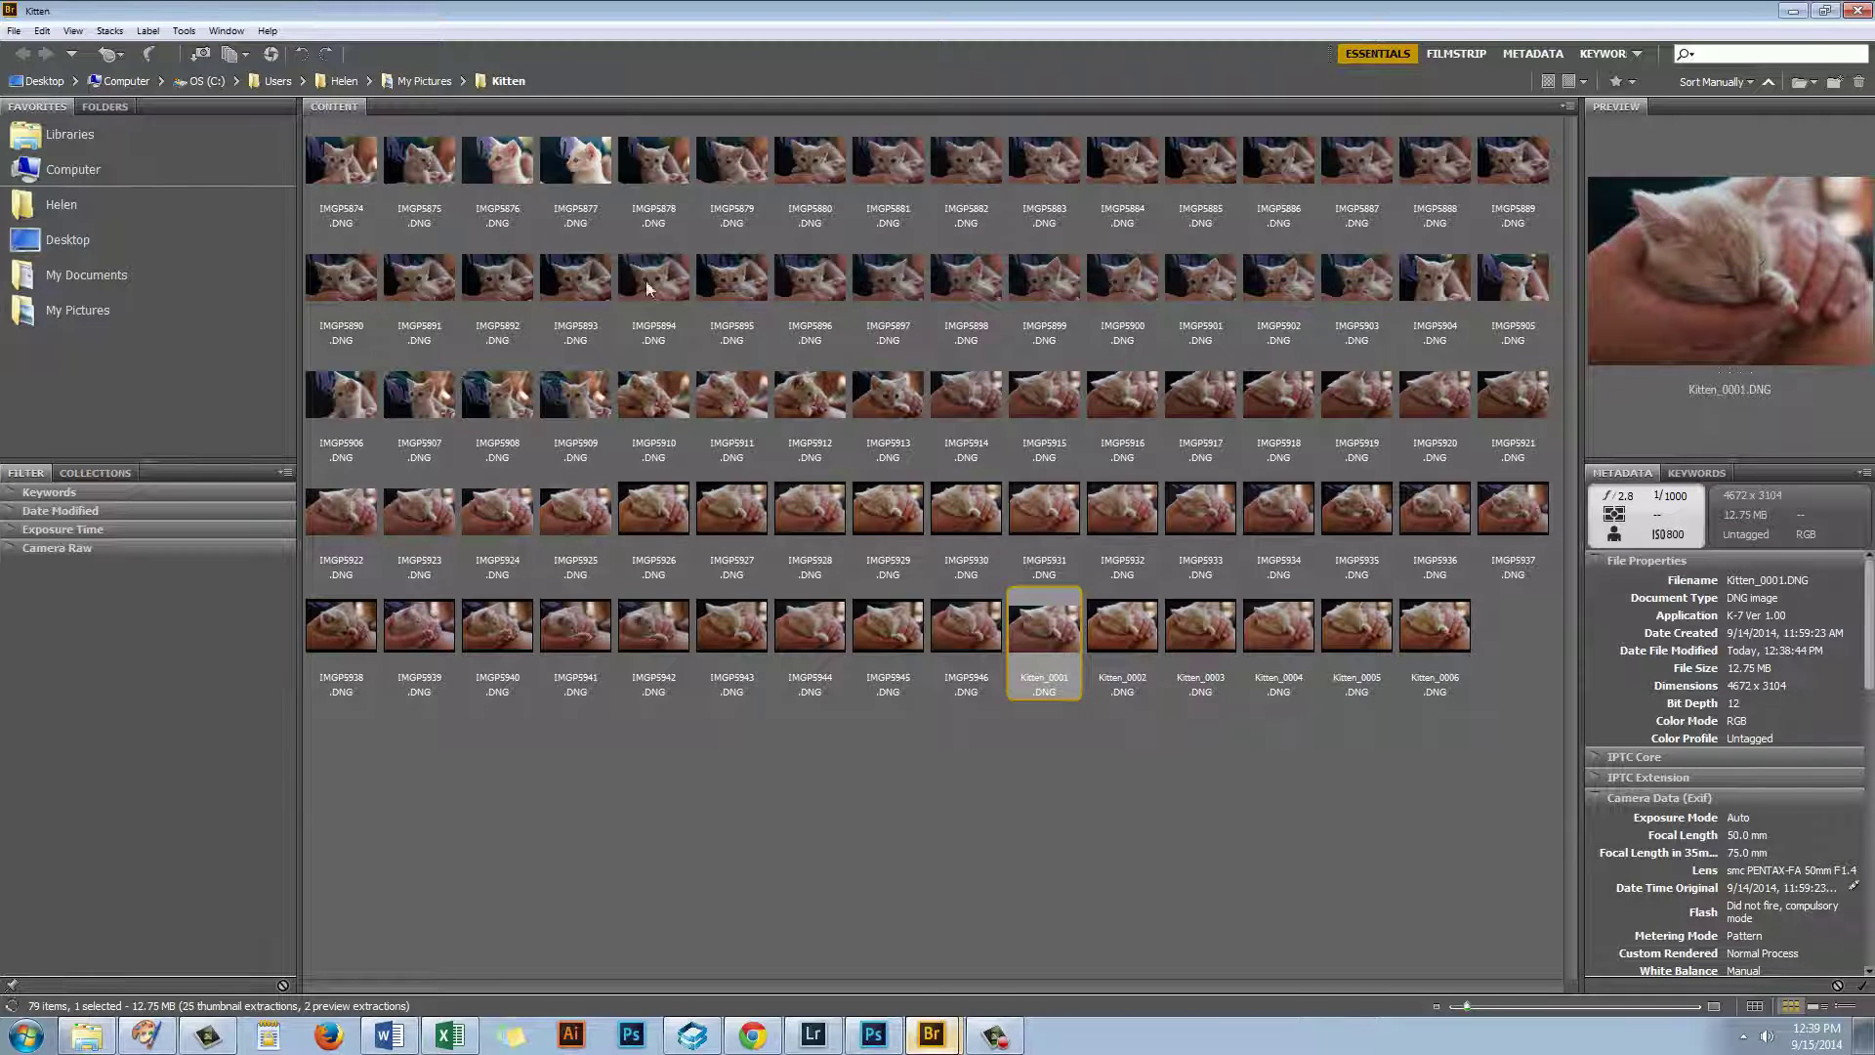
pyautogui.click(181, 32)
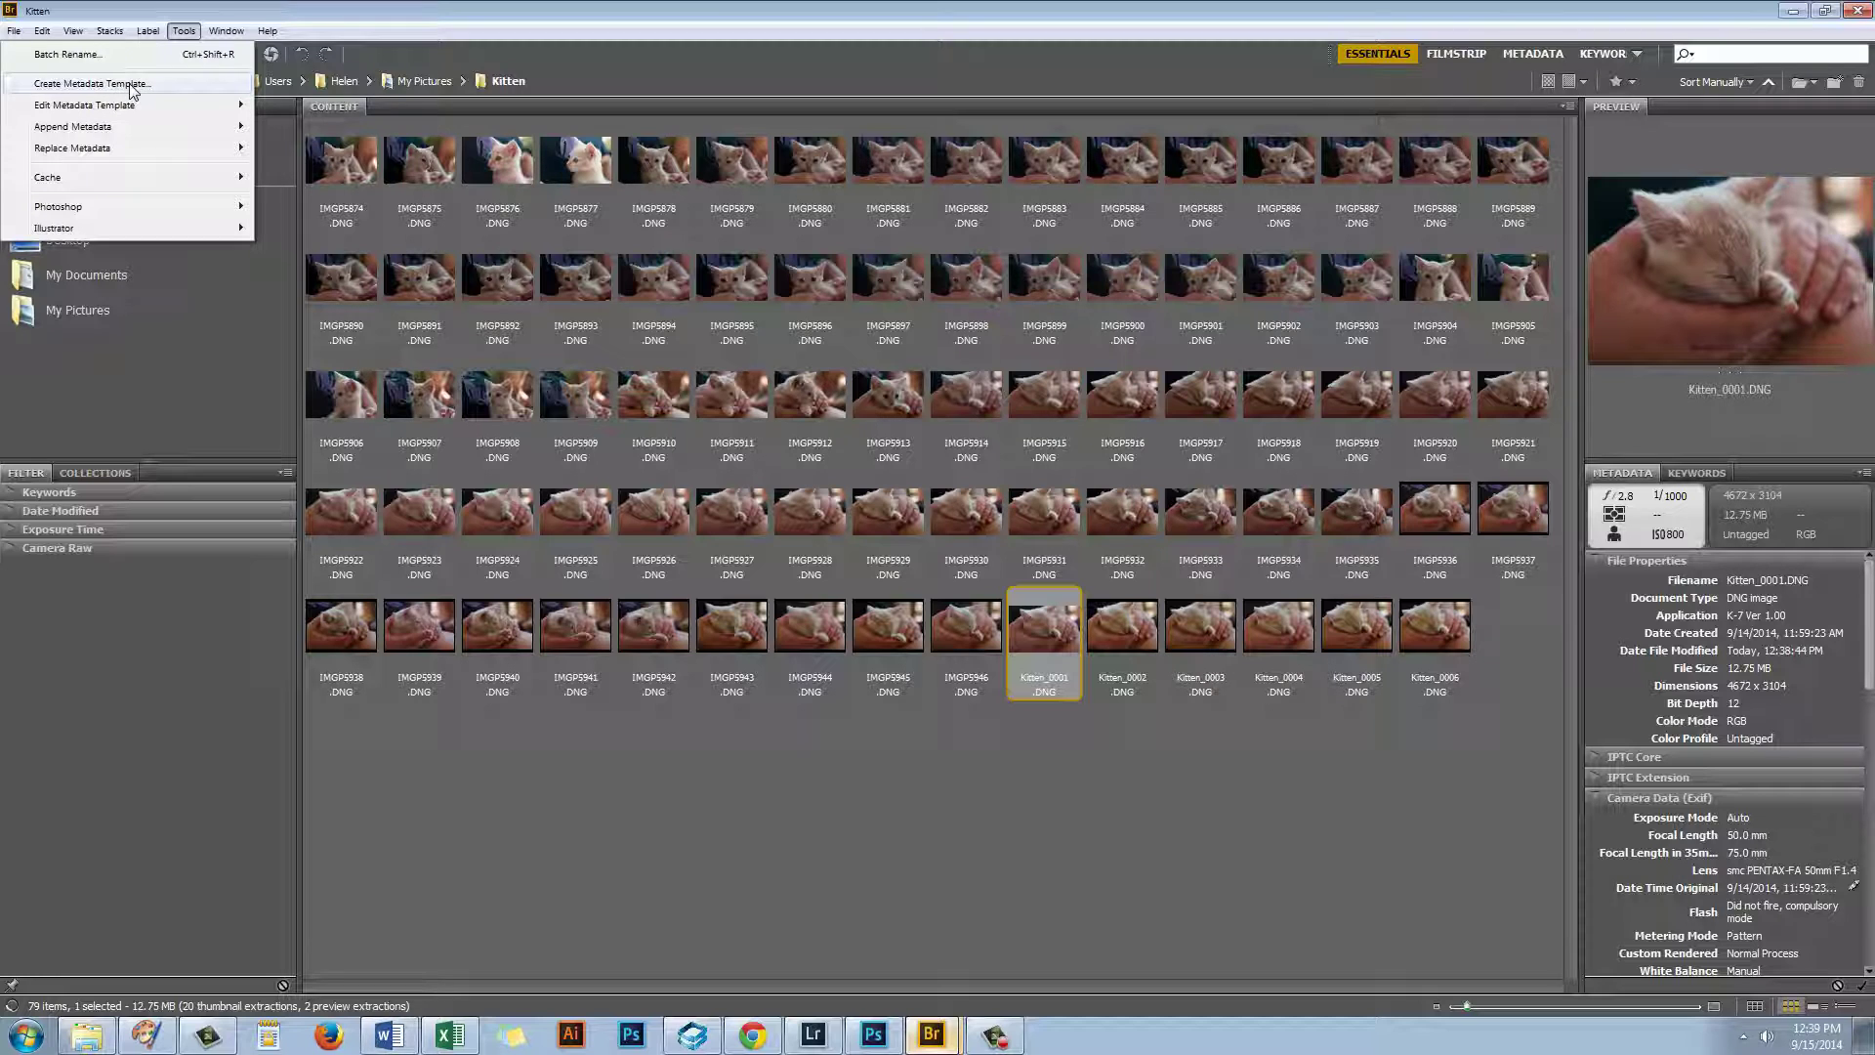
# Start a new metadata template, clear prefilled values, and include the Creator contact fields
pyautogui.click(134, 88)
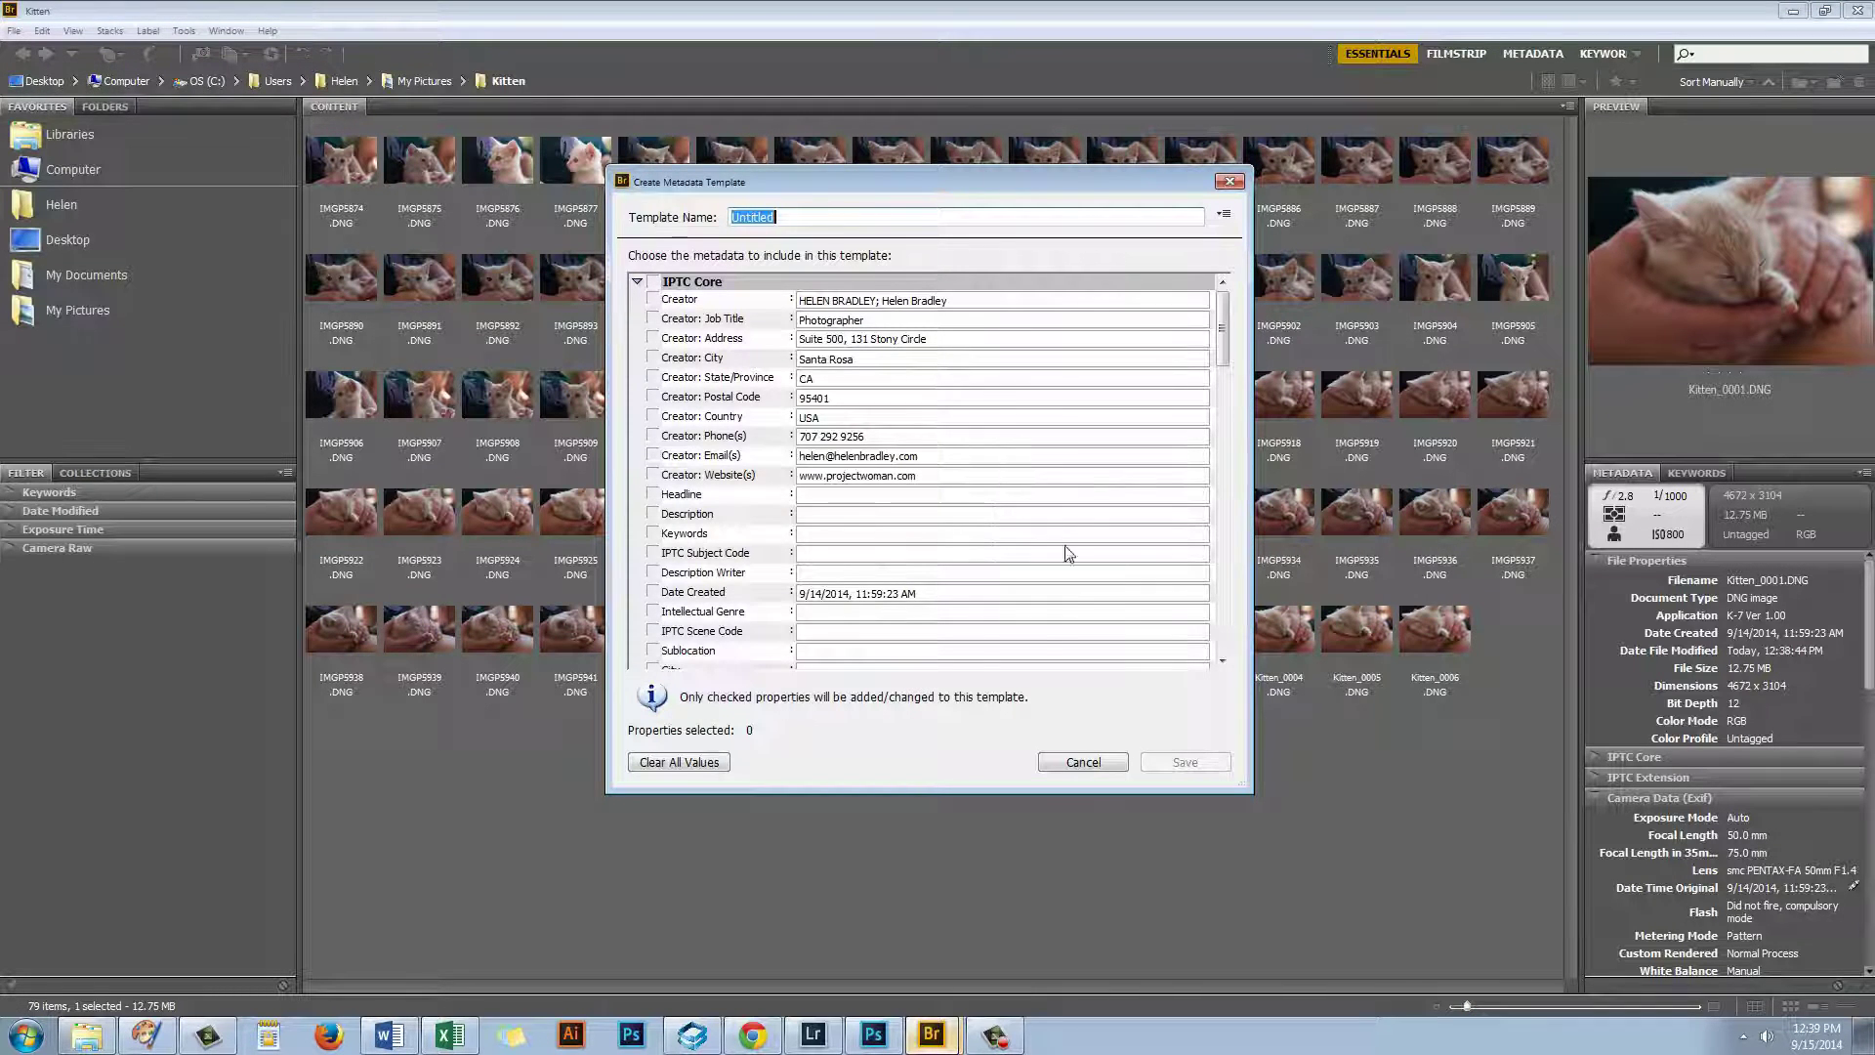
pyautogui.click(689, 764)
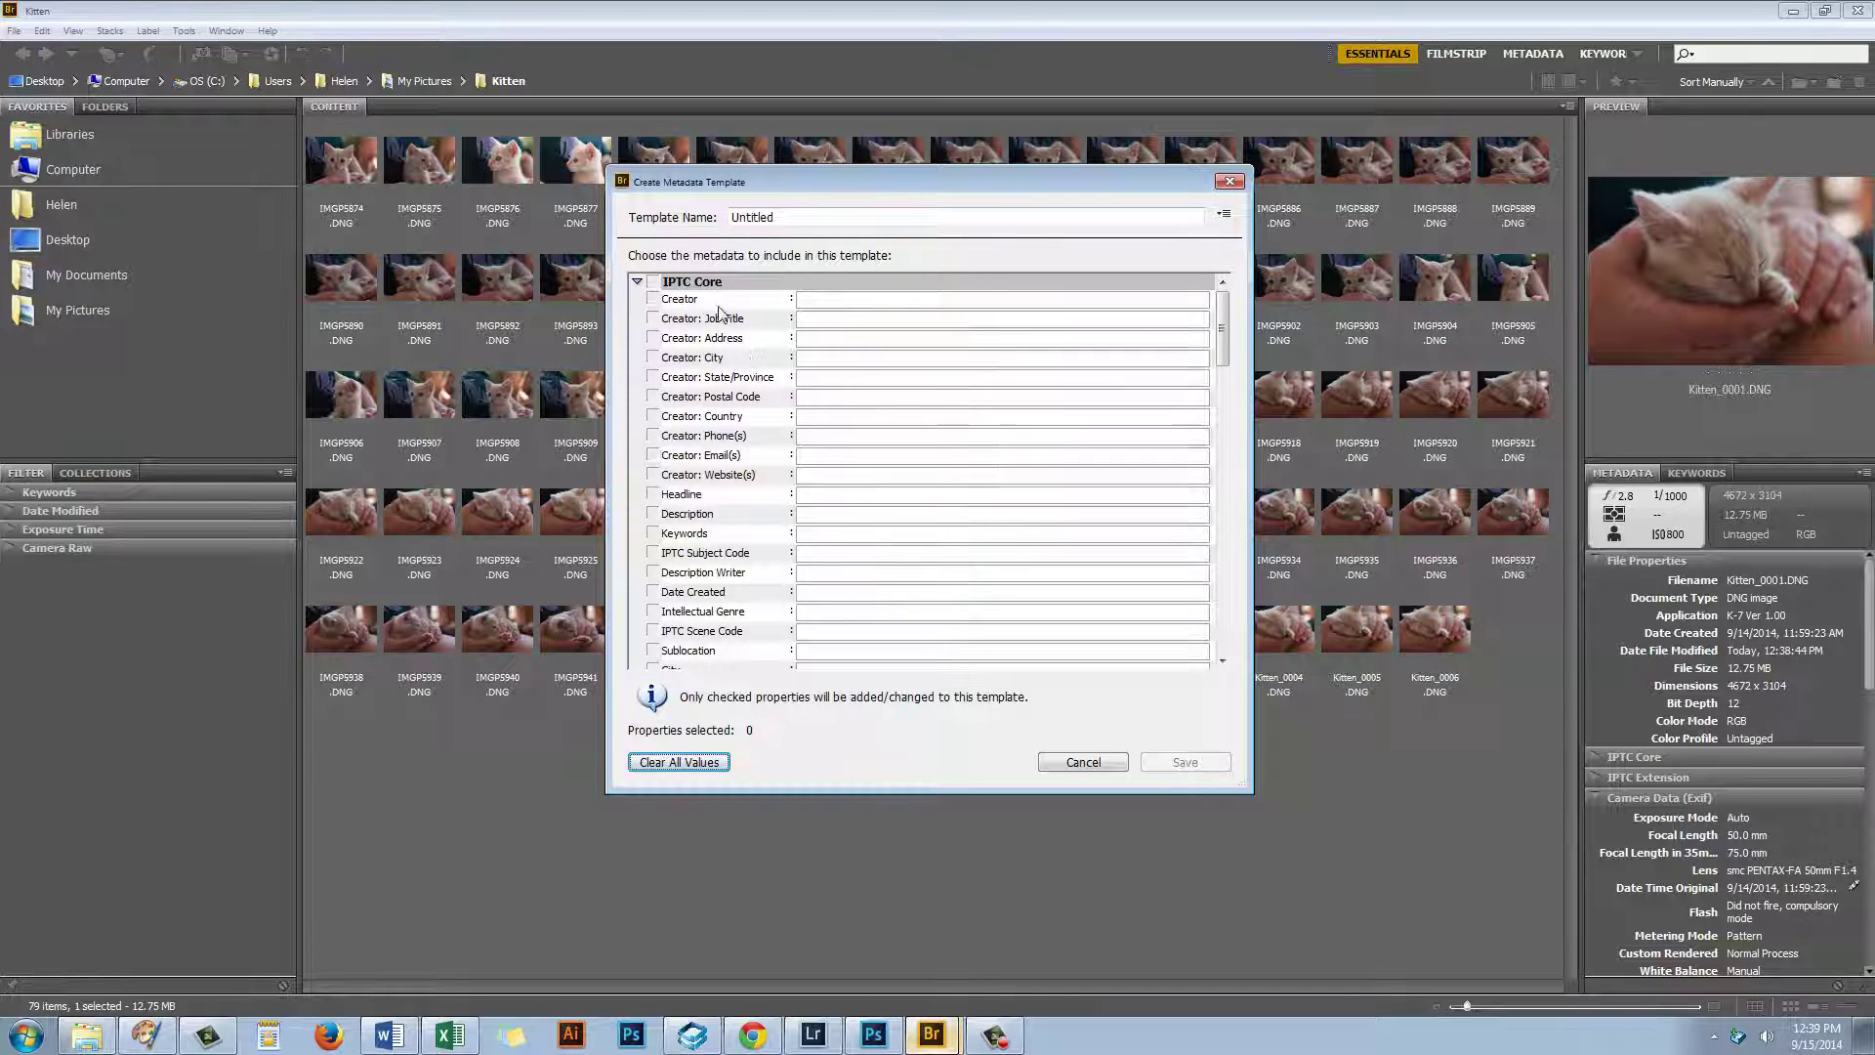
pyautogui.click(653, 299)
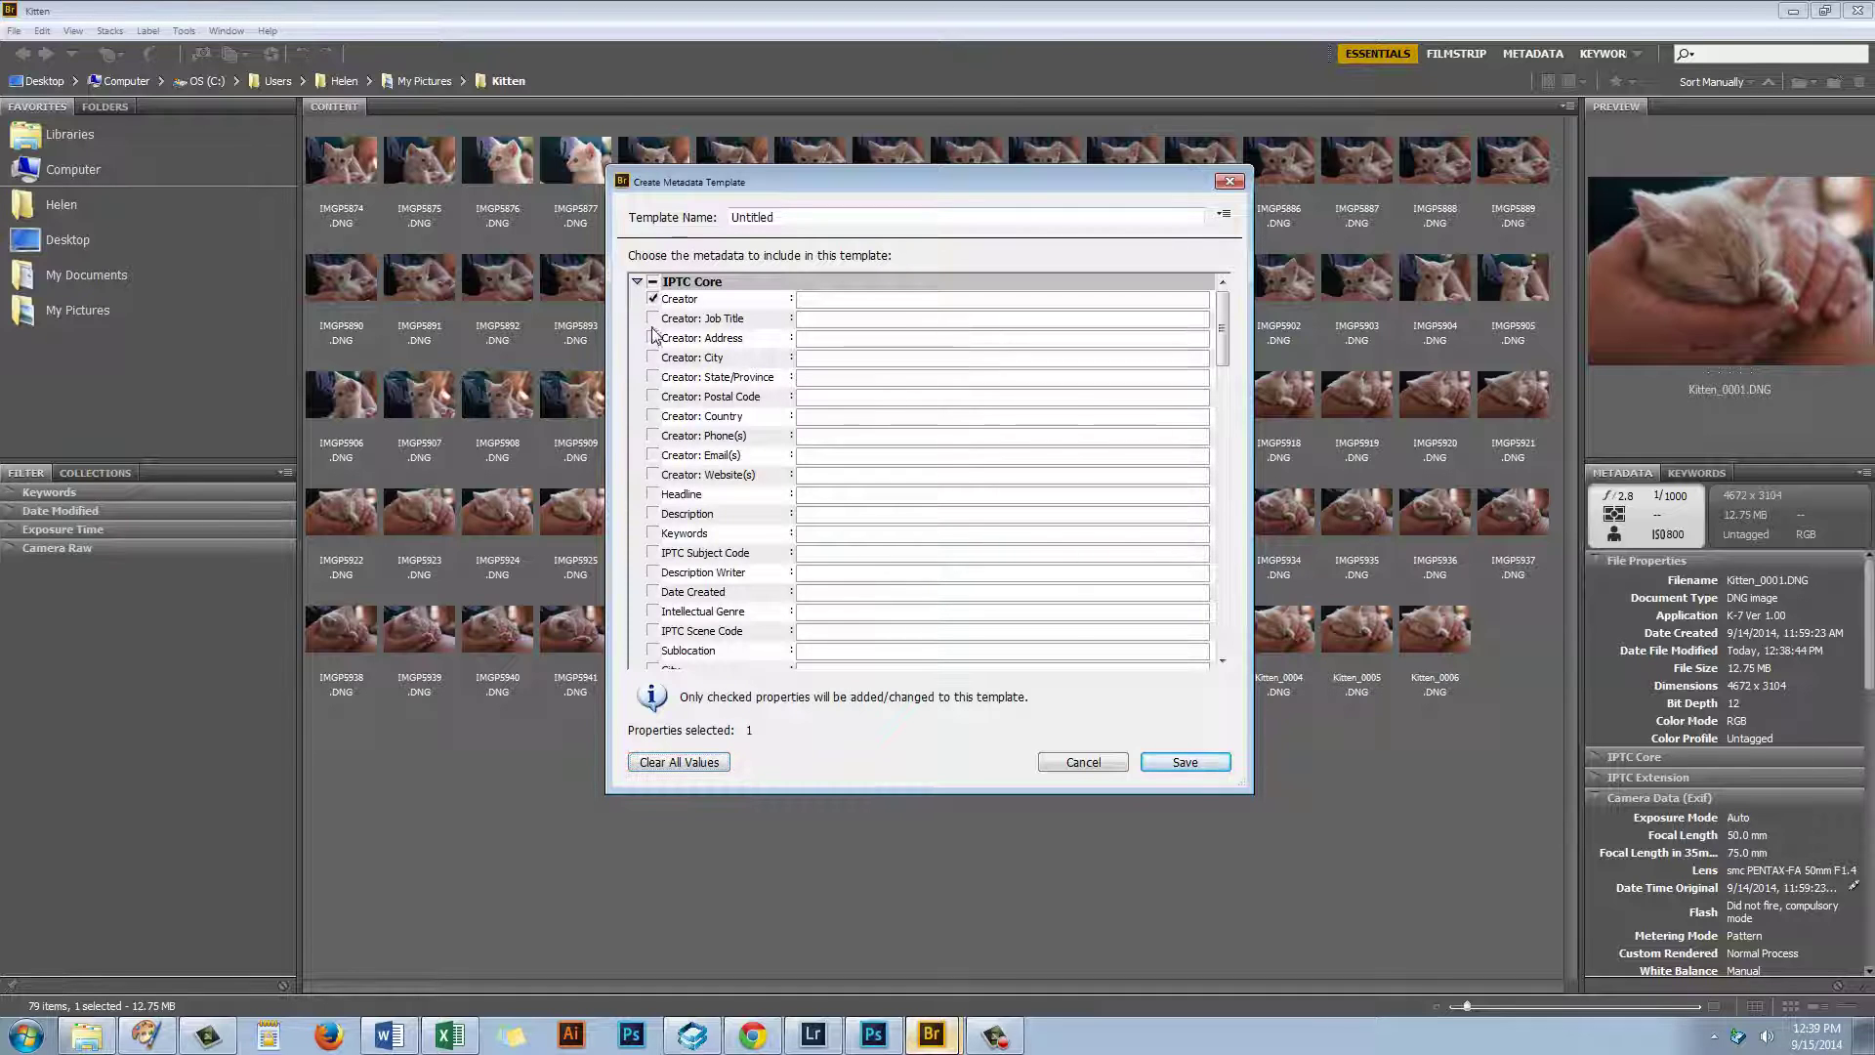
pyautogui.click(652, 319)
pyautogui.click(653, 338)
pyautogui.click(652, 357)
pyautogui.click(652, 377)
pyautogui.click(653, 397)
pyautogui.click(652, 455)
pyautogui.moveTo(1226, 349); pyautogui.dragTo(1229, 418)
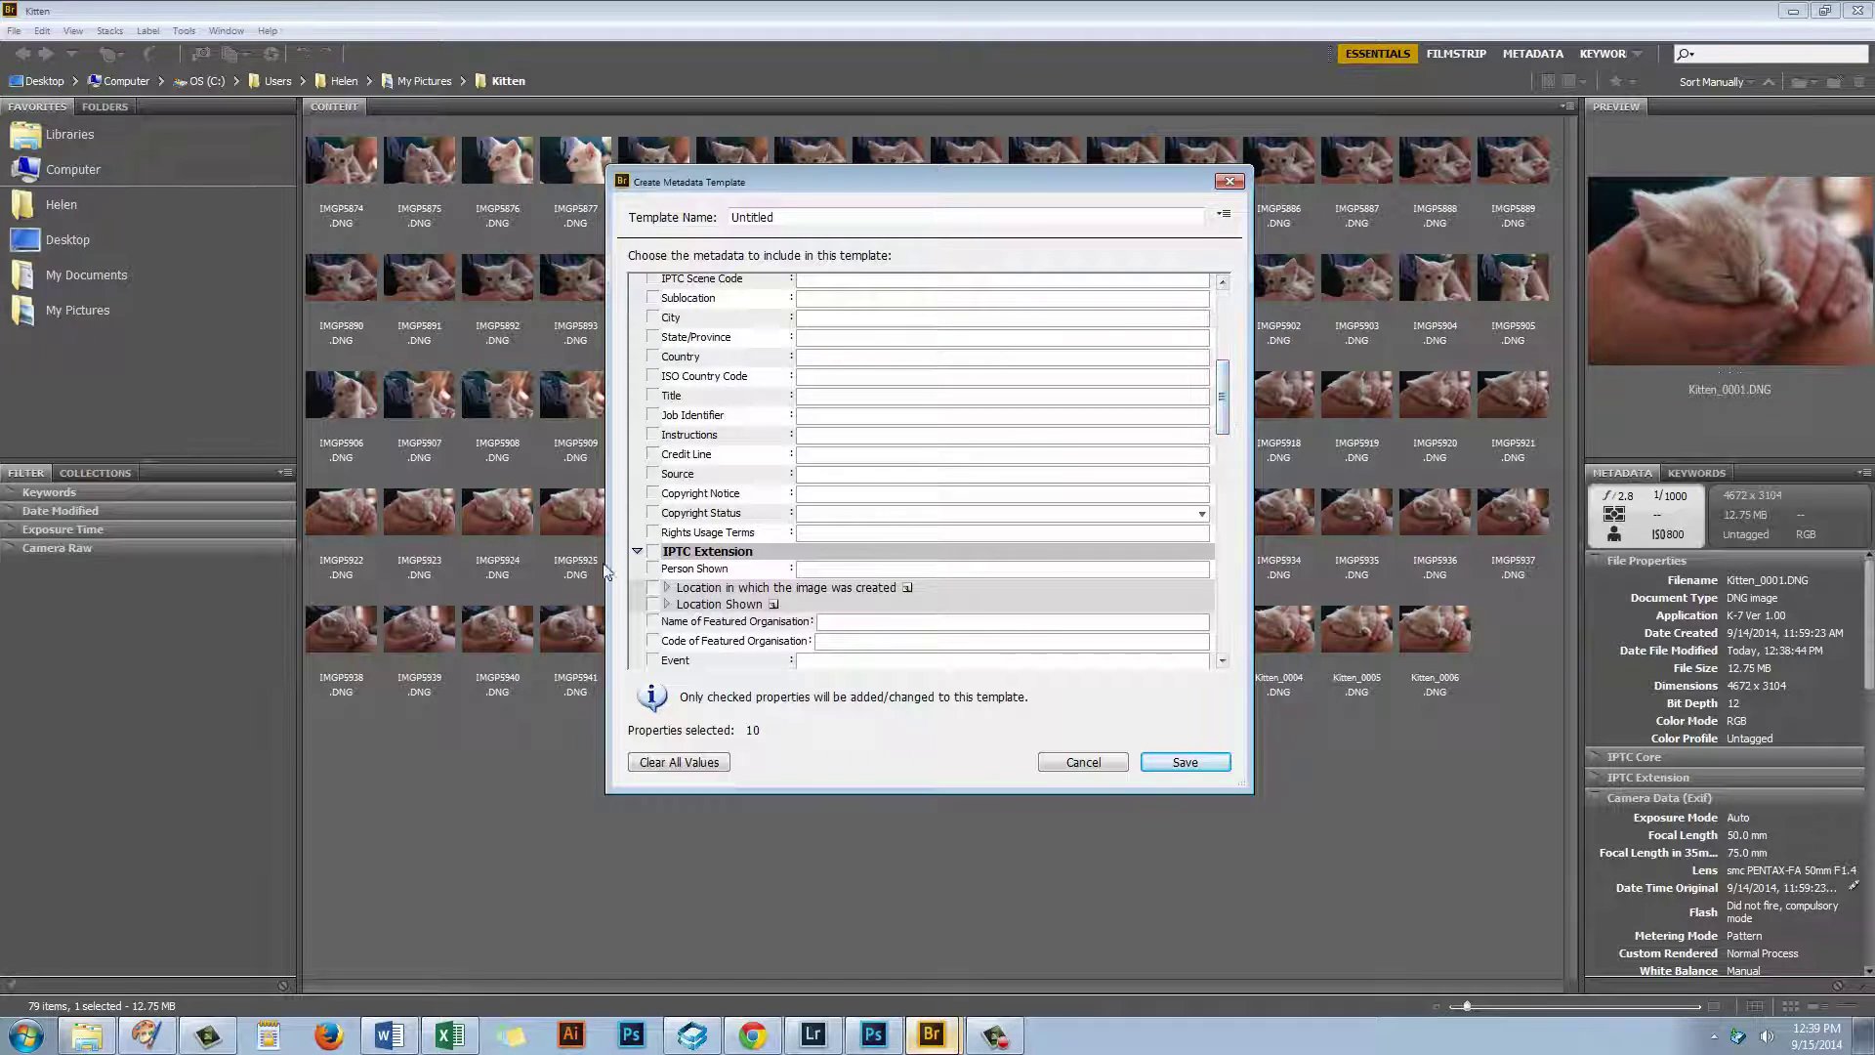
# Include Copyright Status set to Copyrighted and the Rights Usage Terms field
pyautogui.click(652, 518)
pyautogui.click(1130, 518)
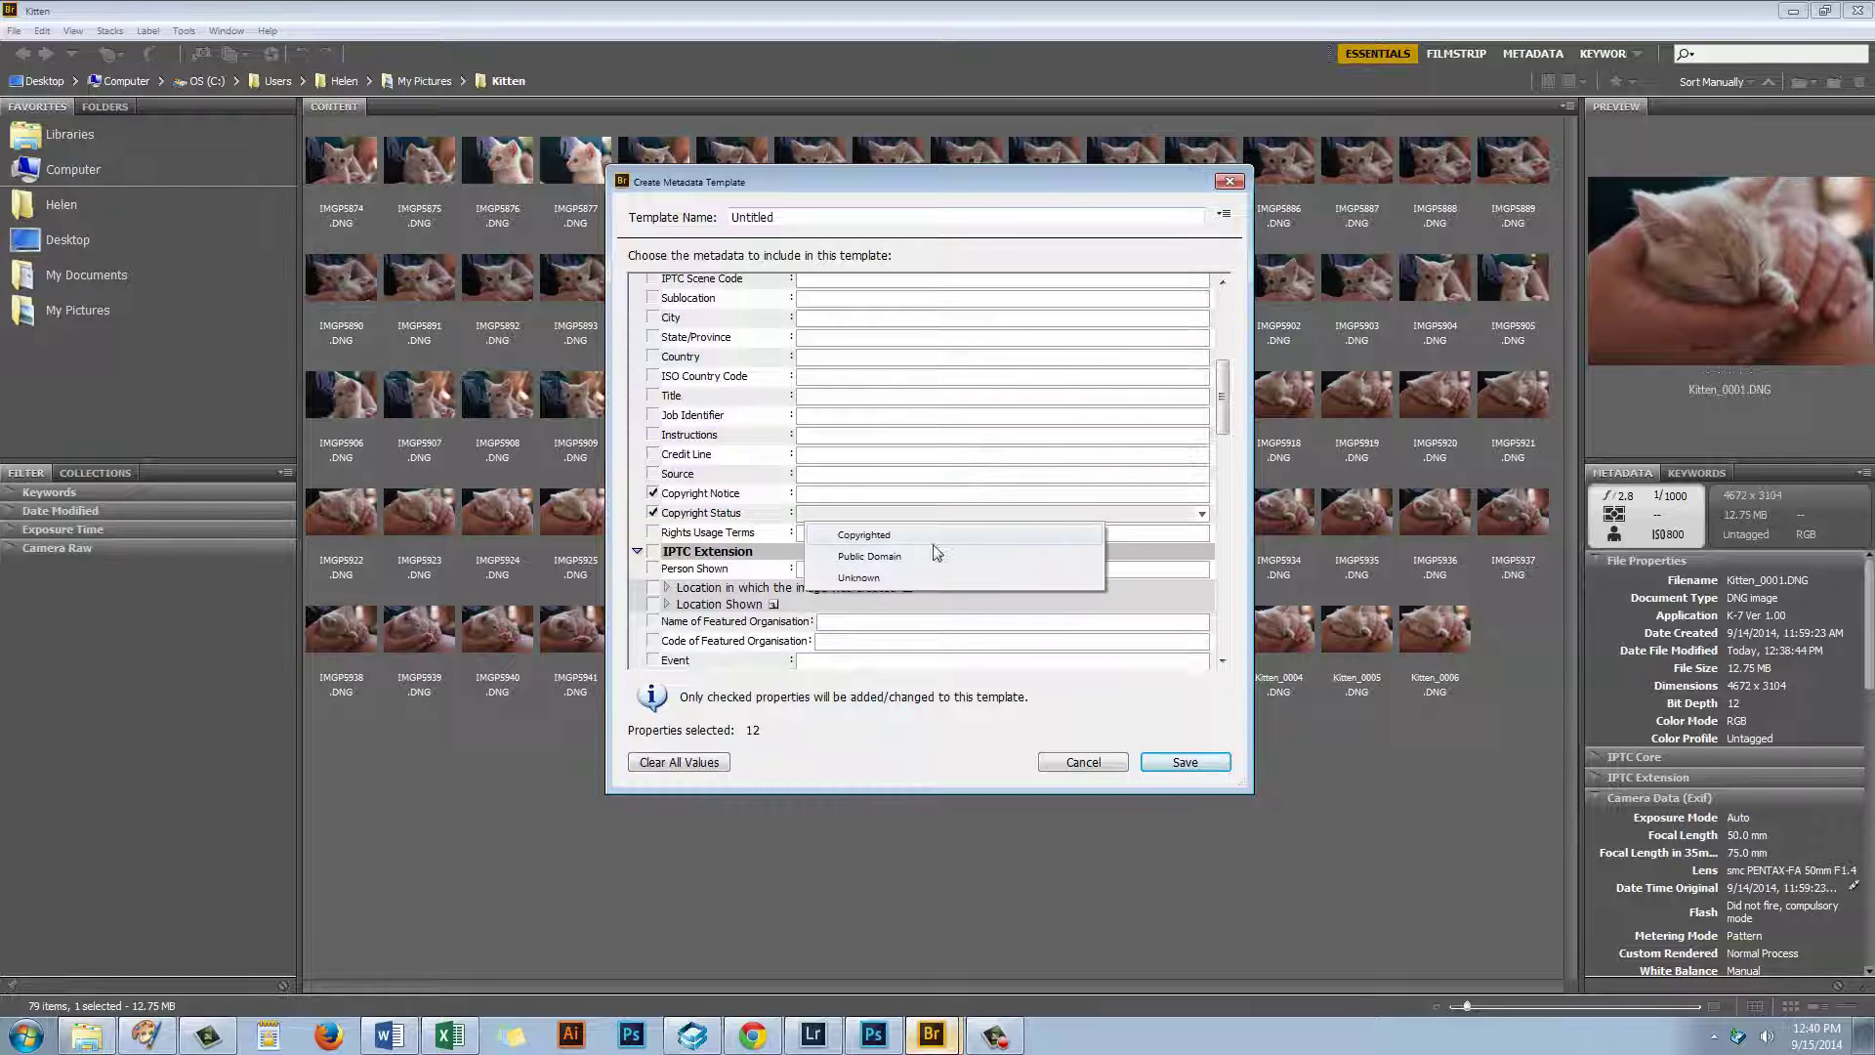
pyautogui.click(864, 535)
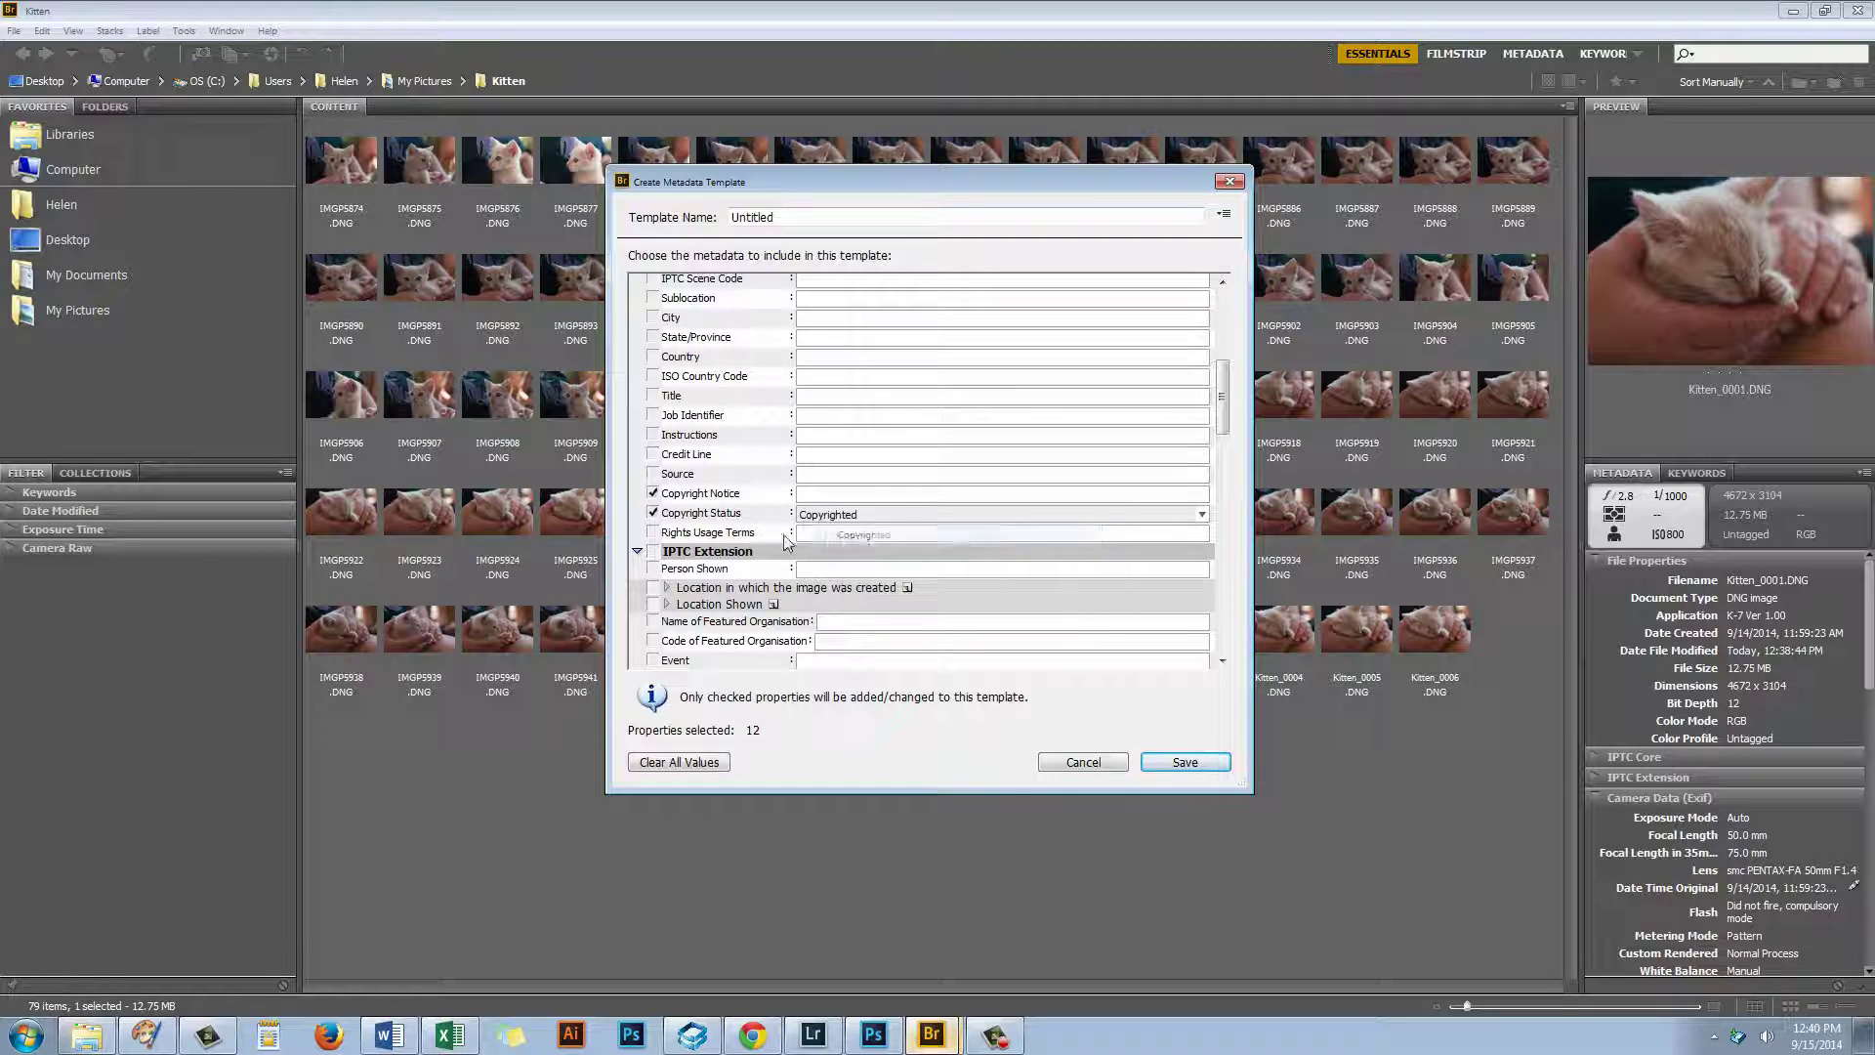
pyautogui.click(652, 533)
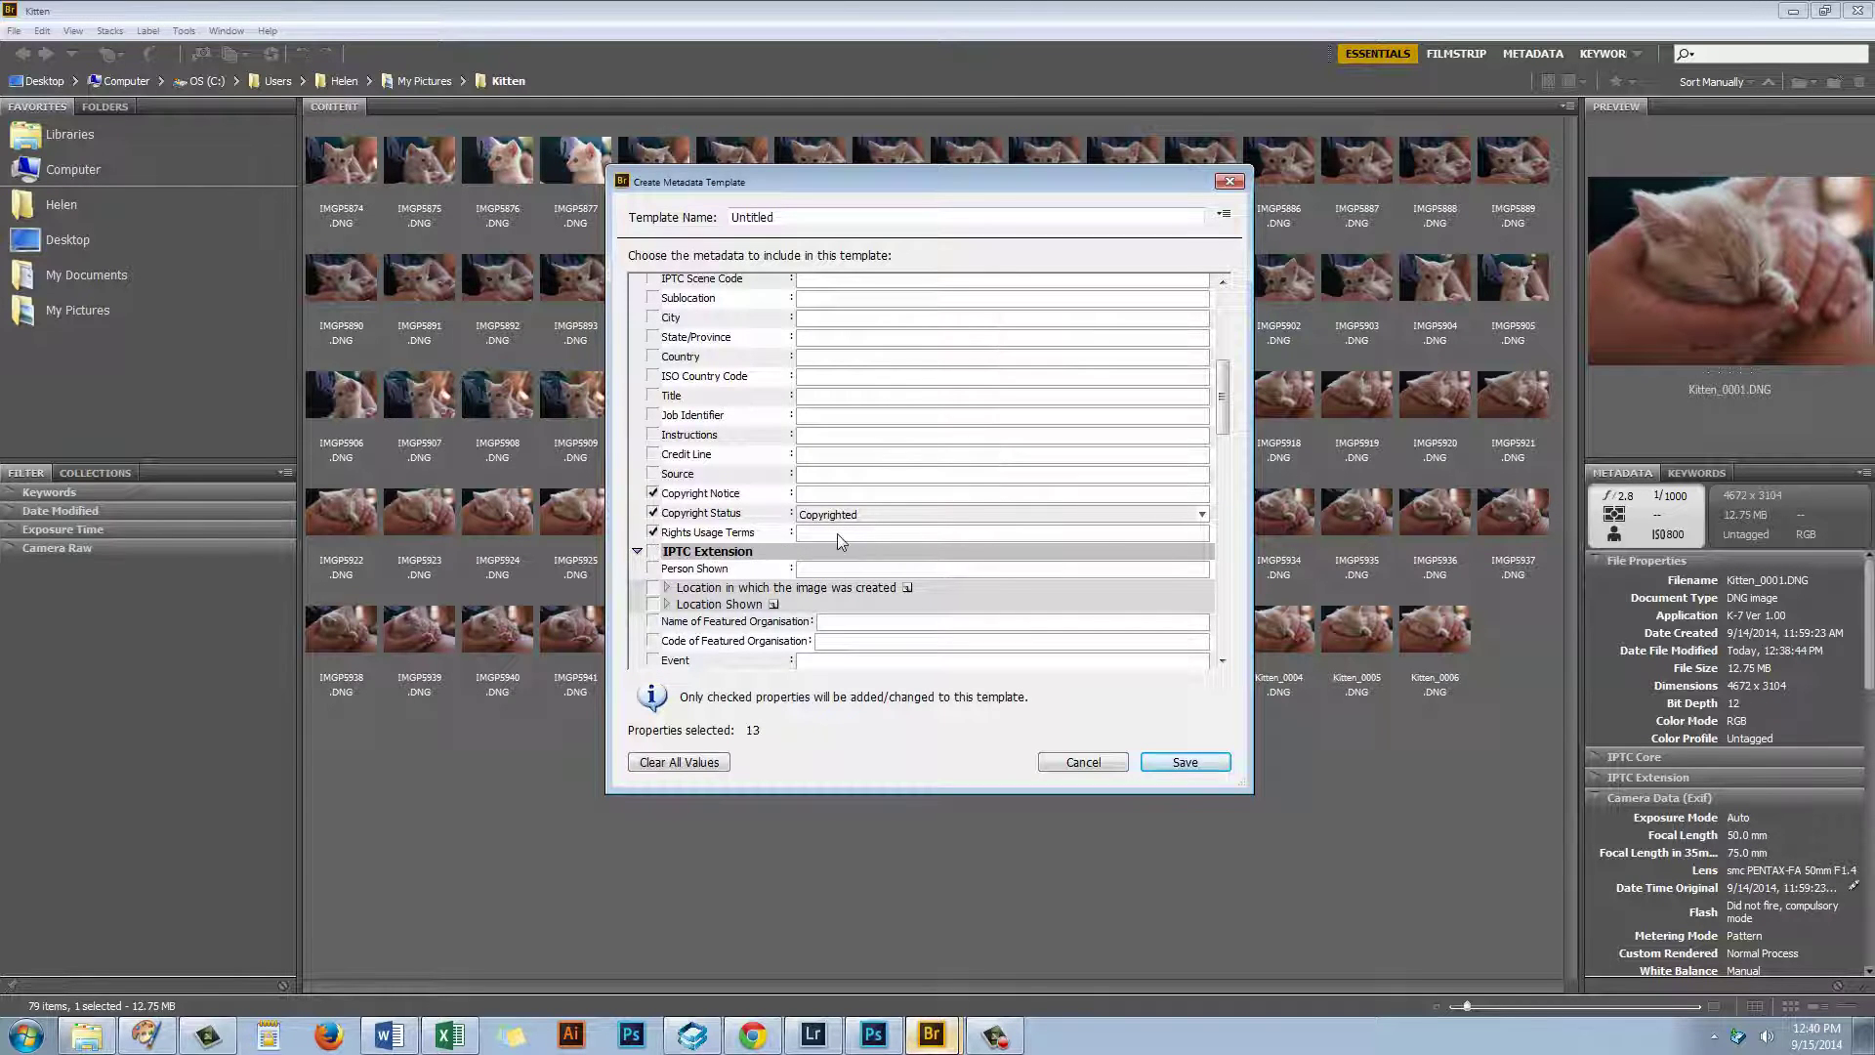
pyautogui.click(839, 533)
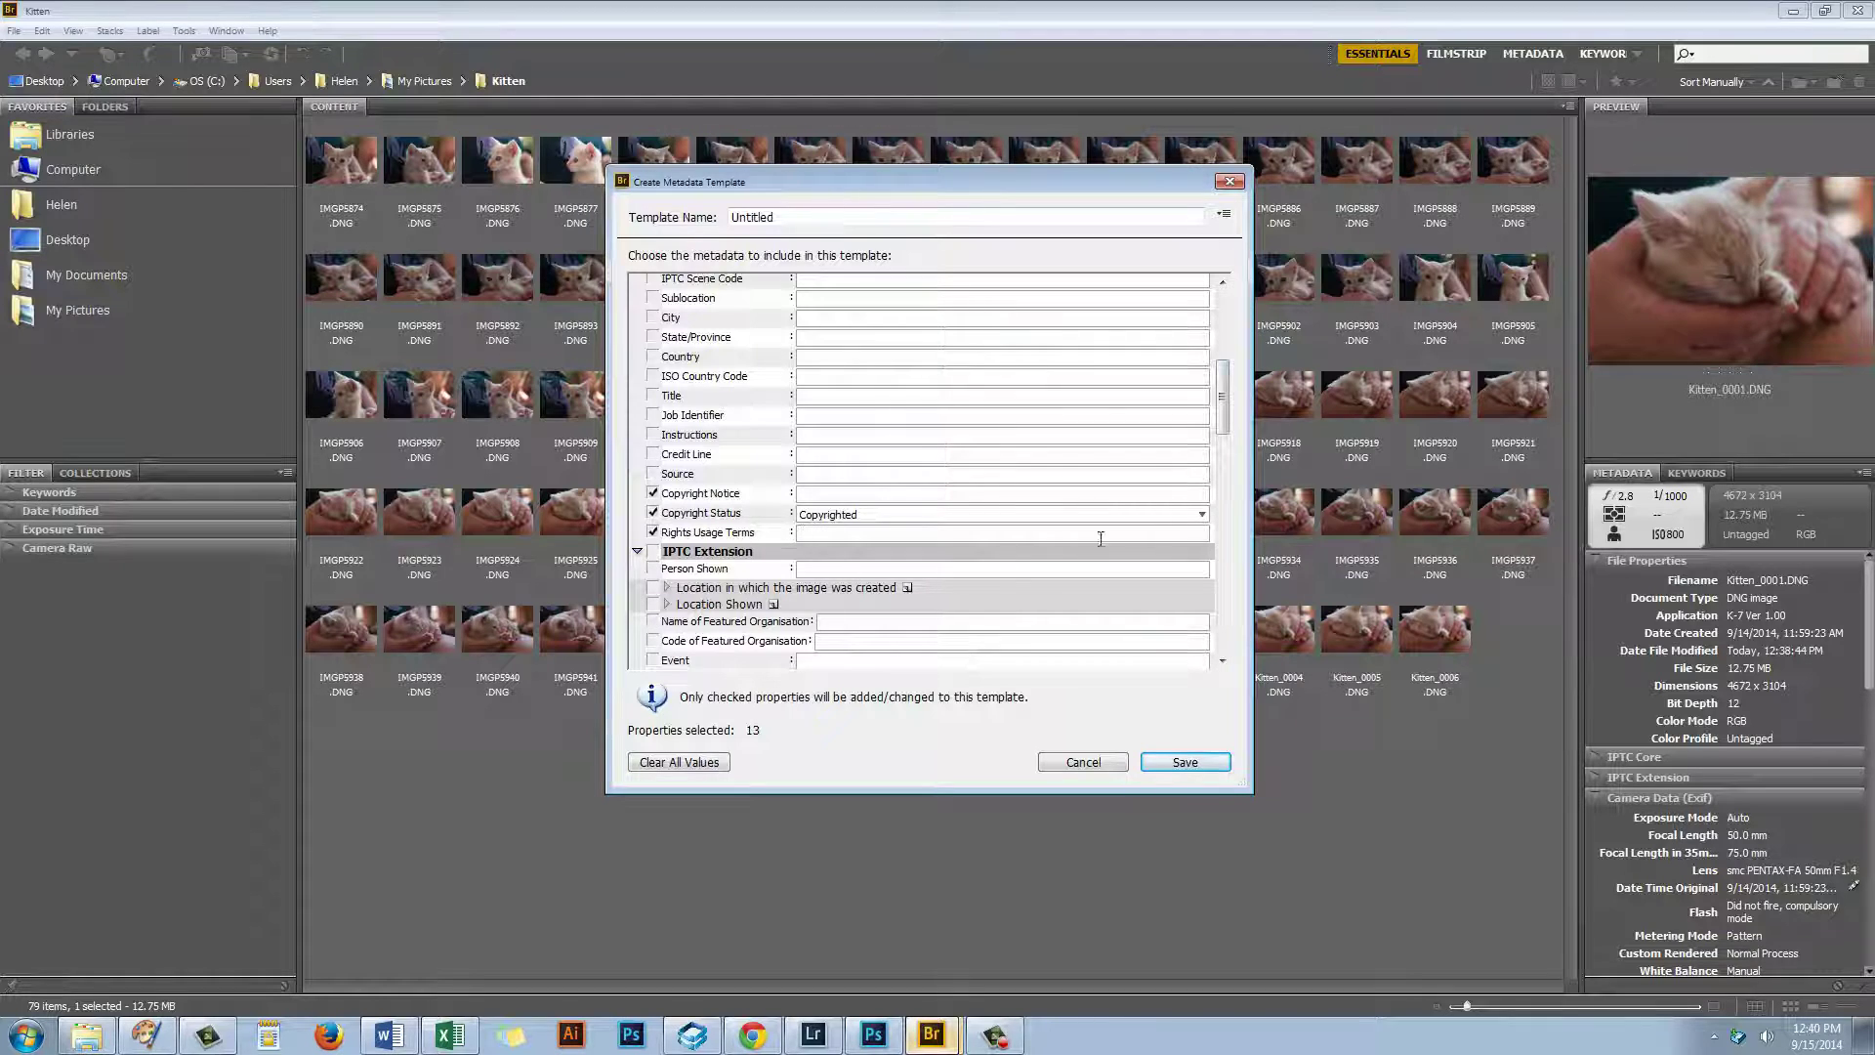
pyautogui.scroll(-1, 1222, 400)
pyautogui.moveTo(1224, 410); pyautogui.dragTo(1224, 417)
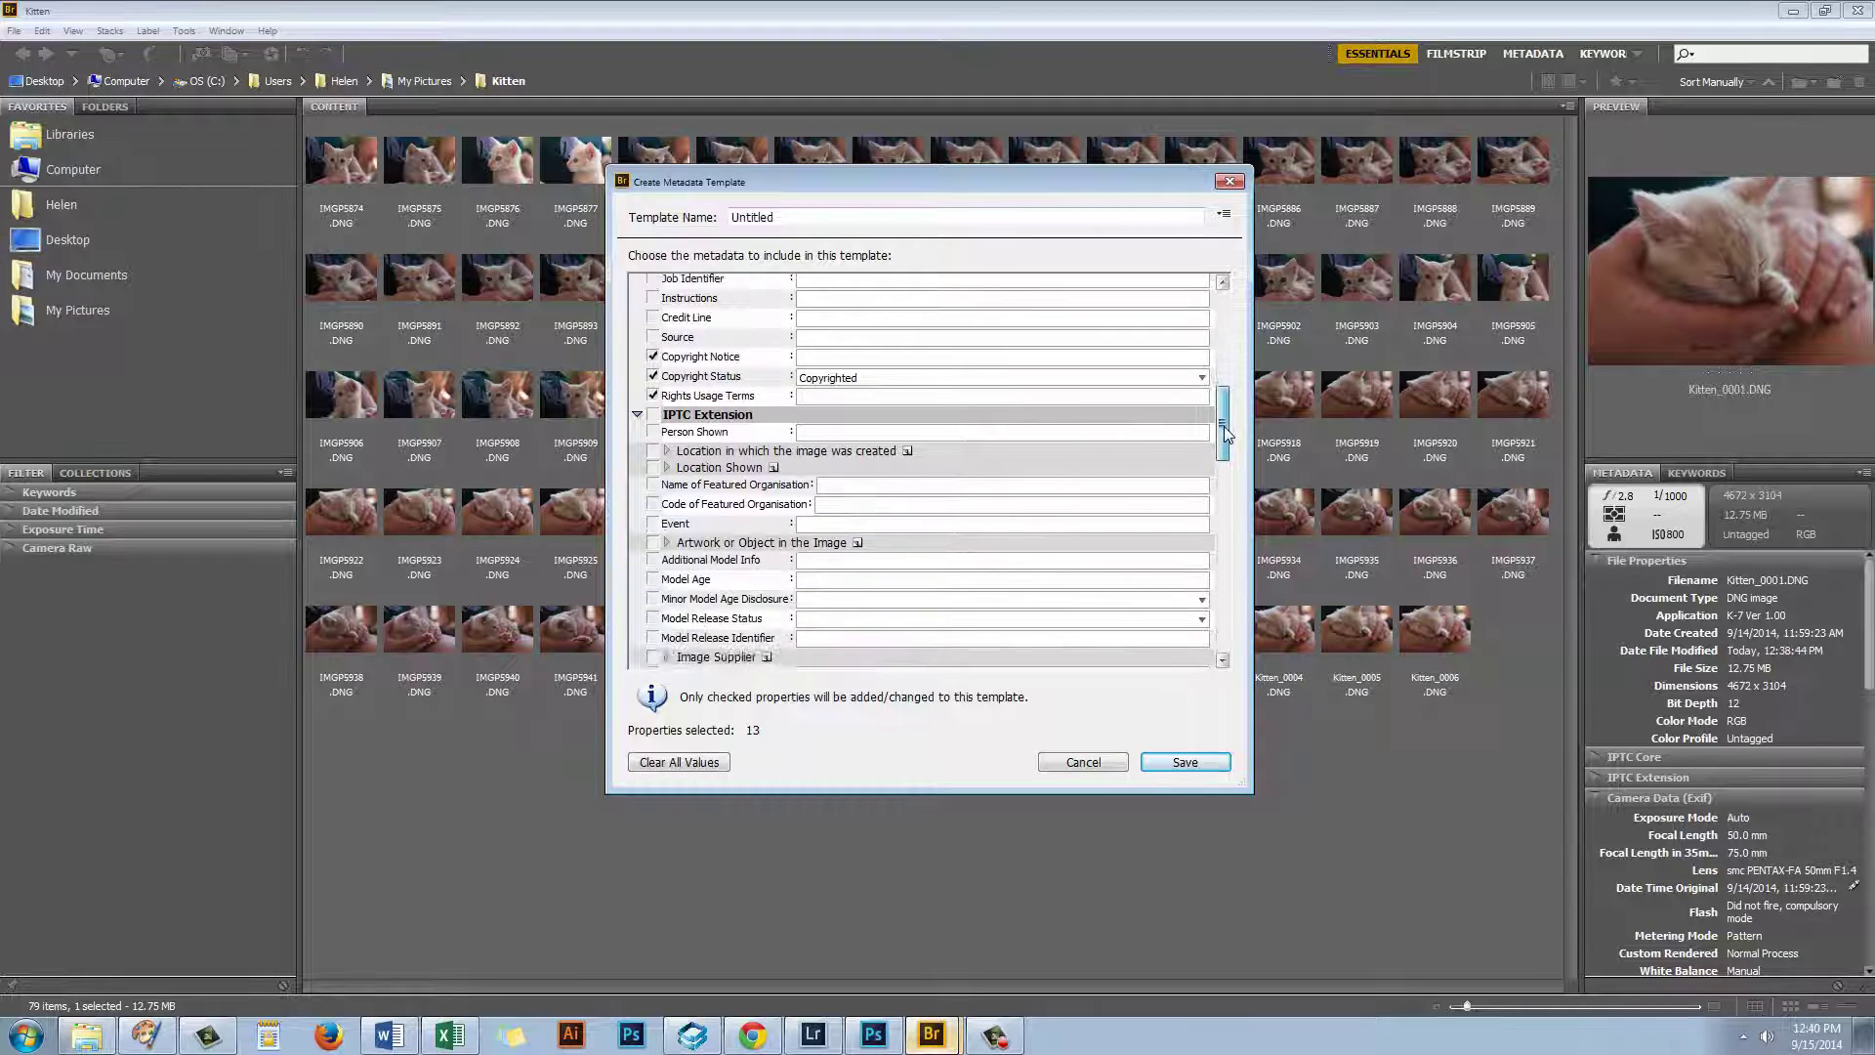
pyautogui.moveTo(1226, 435); pyautogui.dragTo(1223, 461)
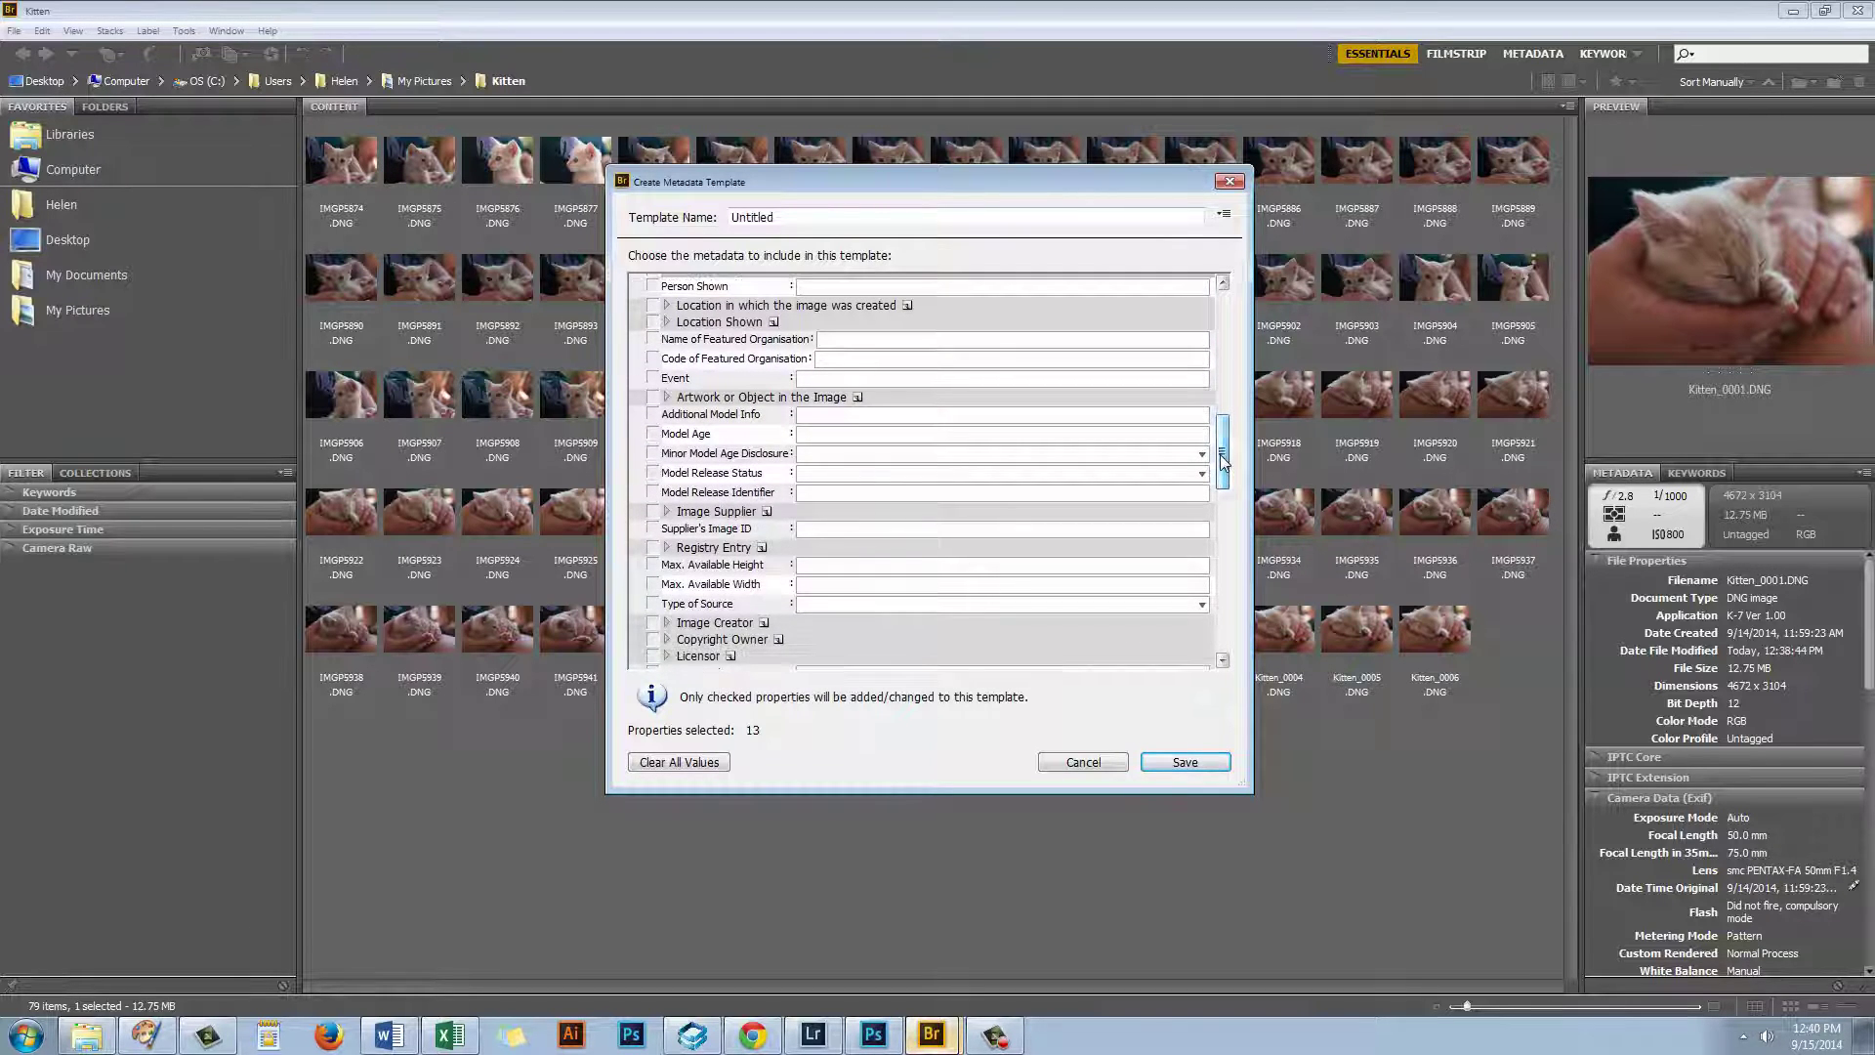
# Include Type of Source set to original digital capture of a real life scene
pyautogui.click(968, 604)
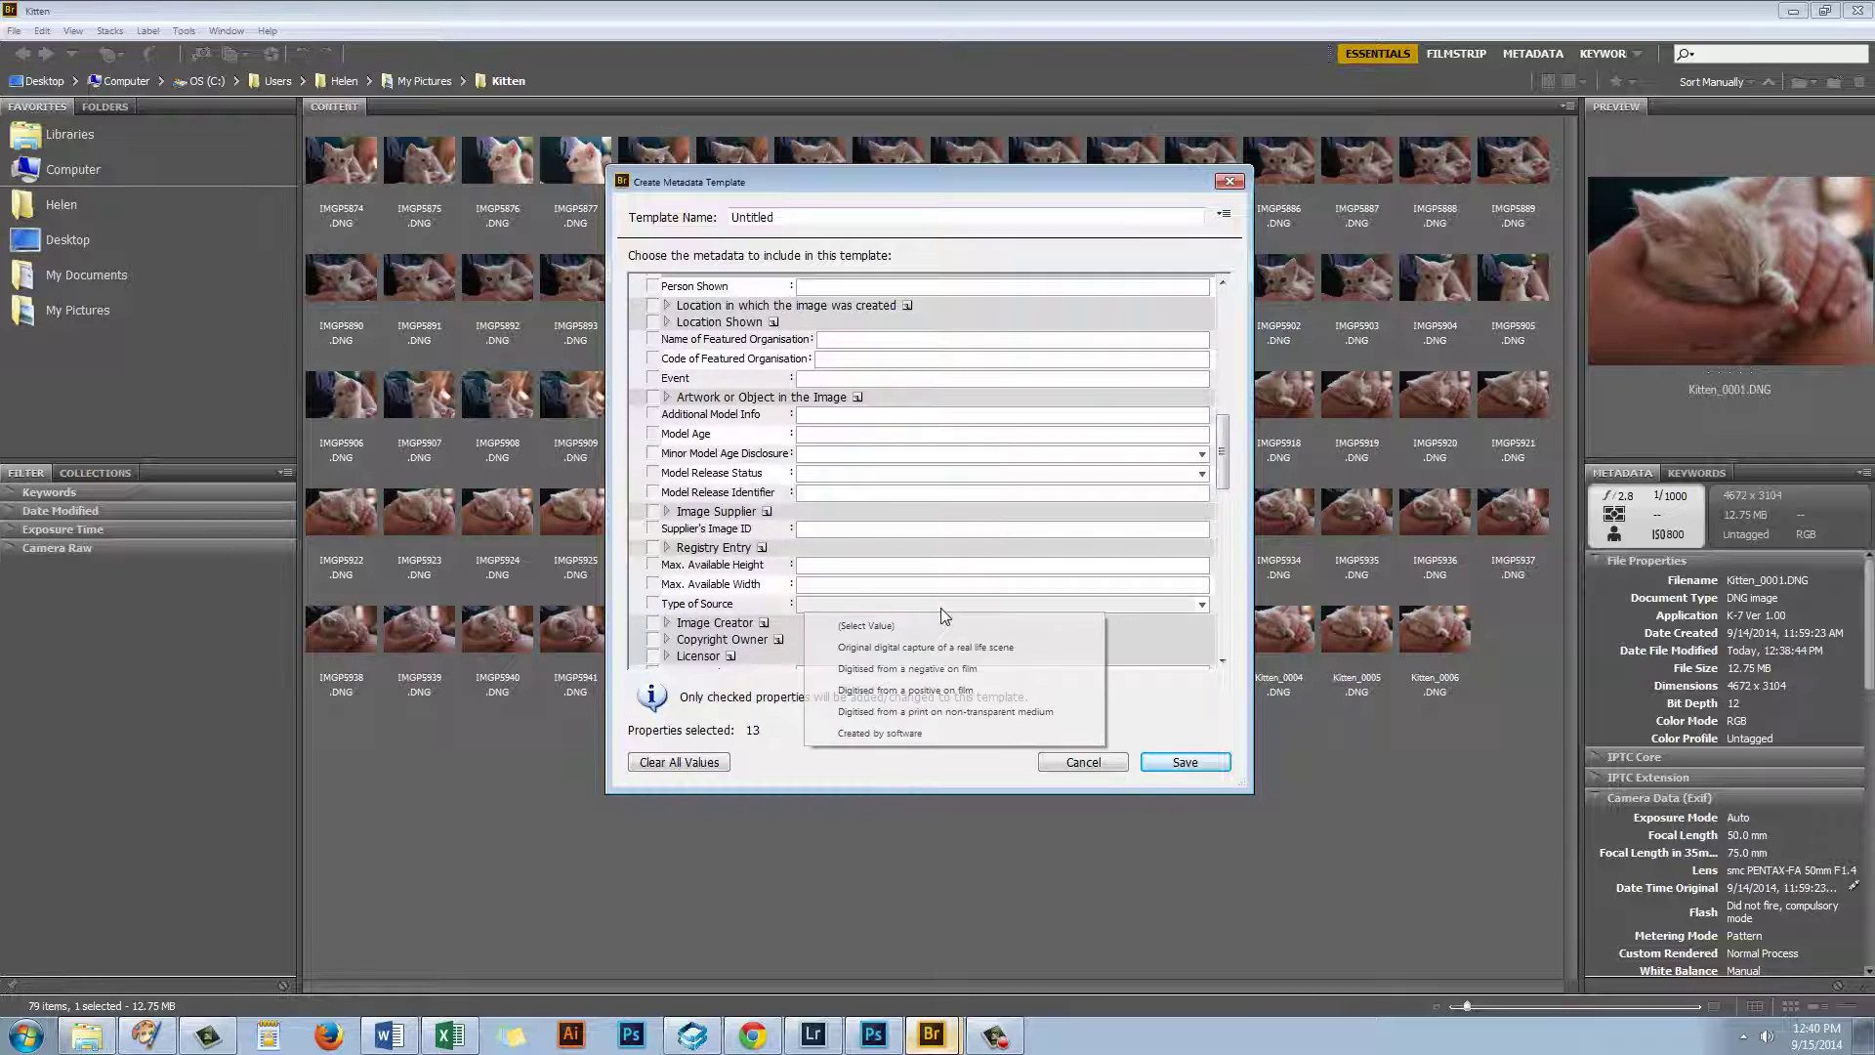
pyautogui.click(653, 604)
pyautogui.click(886, 603)
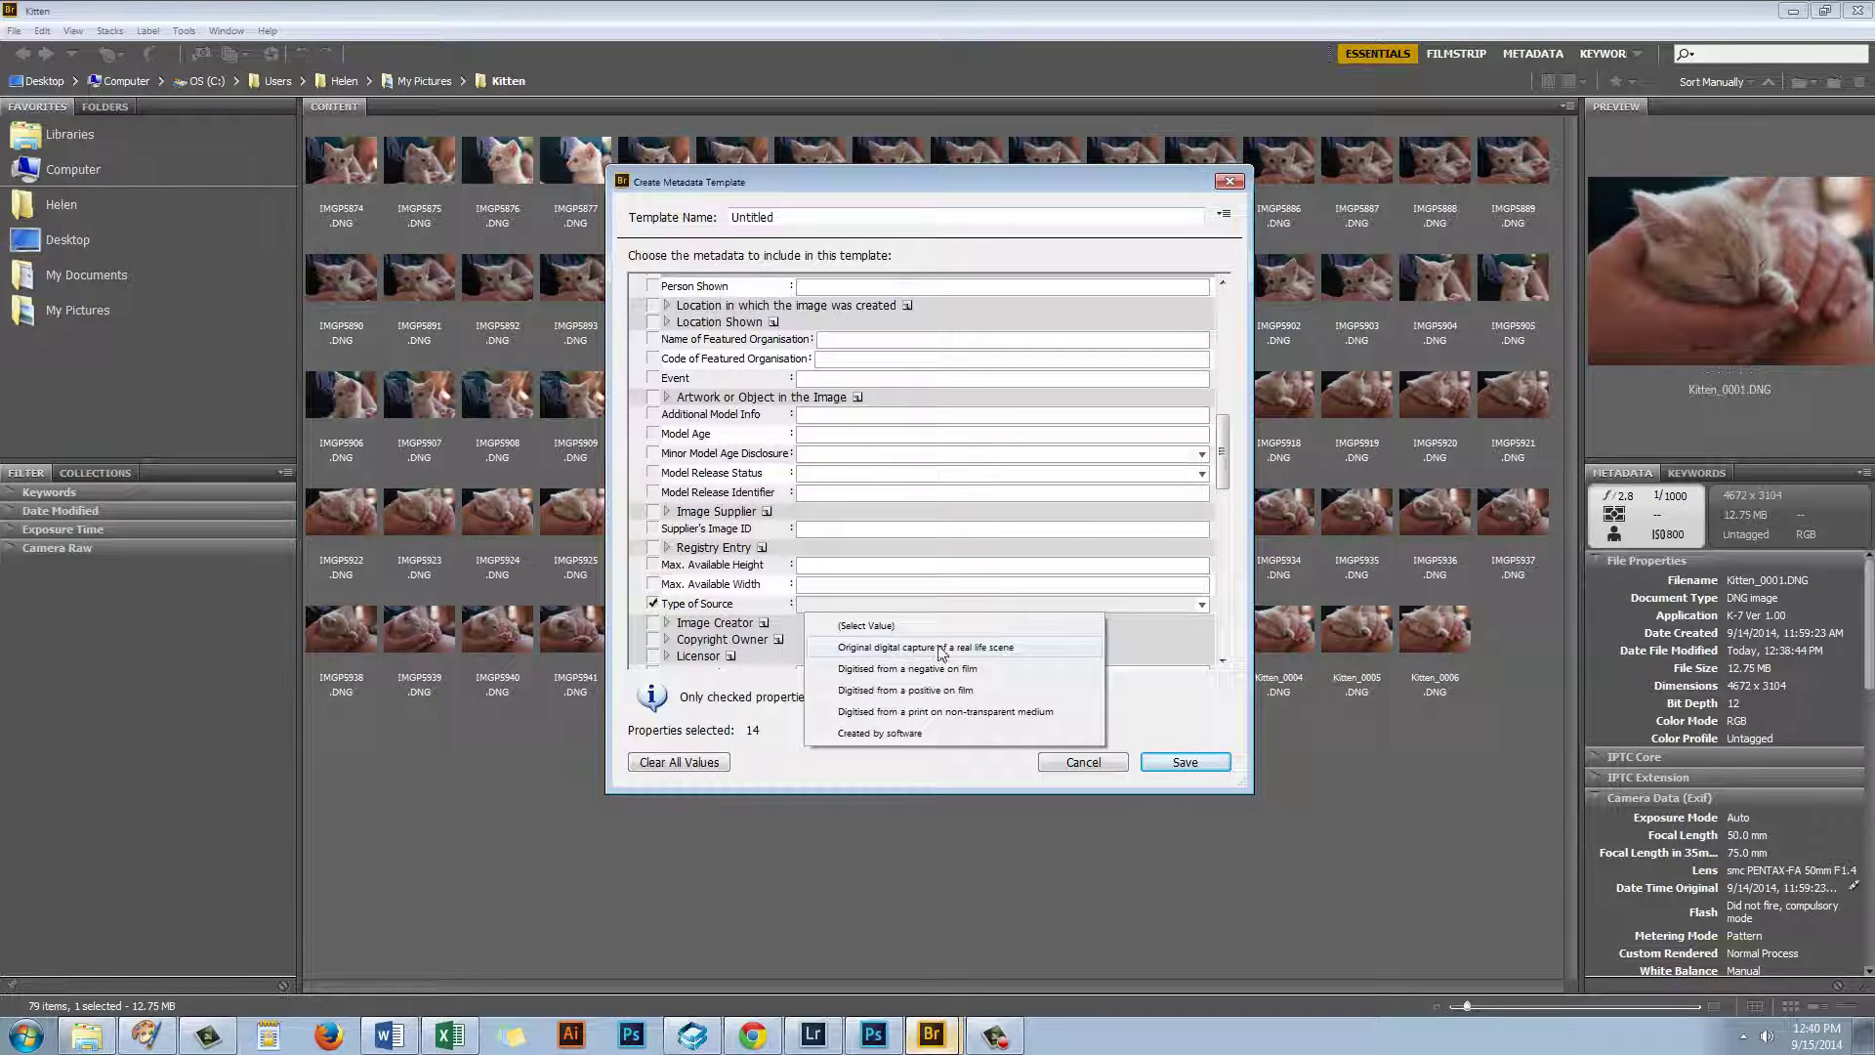
pyautogui.click(971, 648)
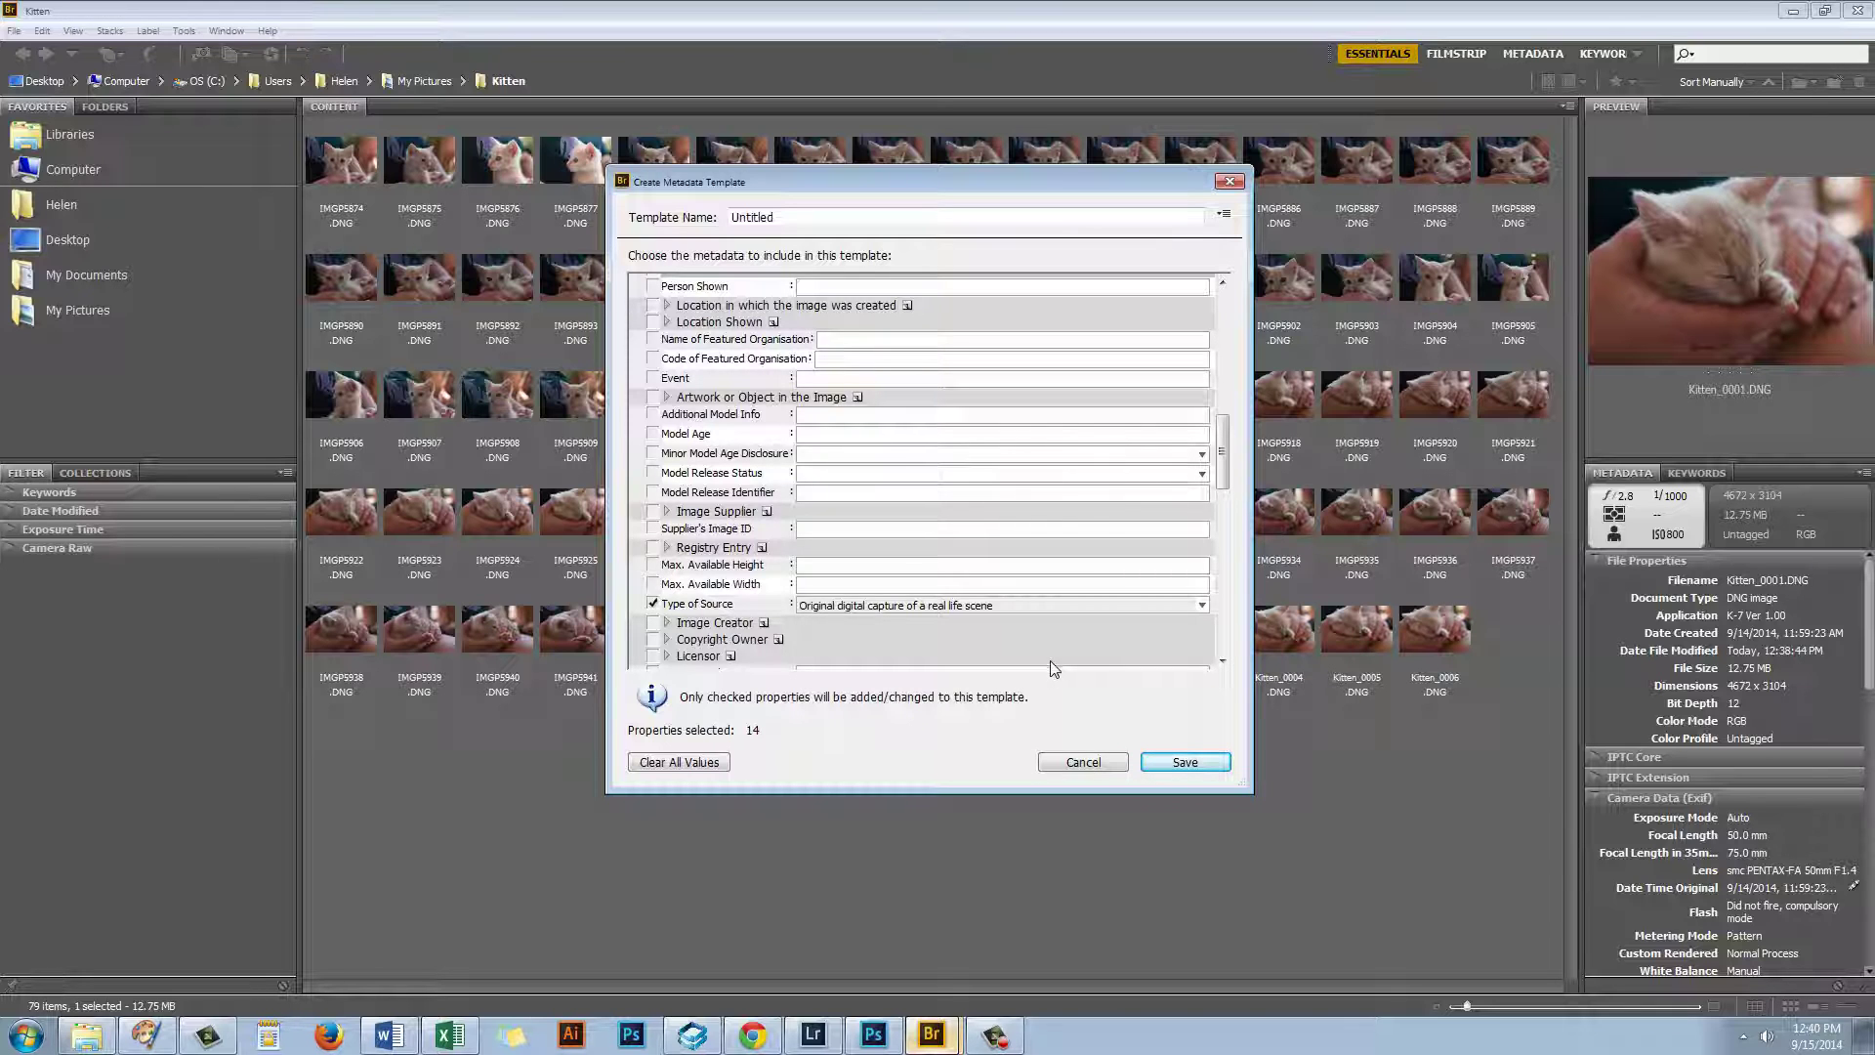
# Name the template 'test' and save it
pyautogui.click(783, 216)
pyautogui.doubleClick(783, 215)
pyautogui.write('test')
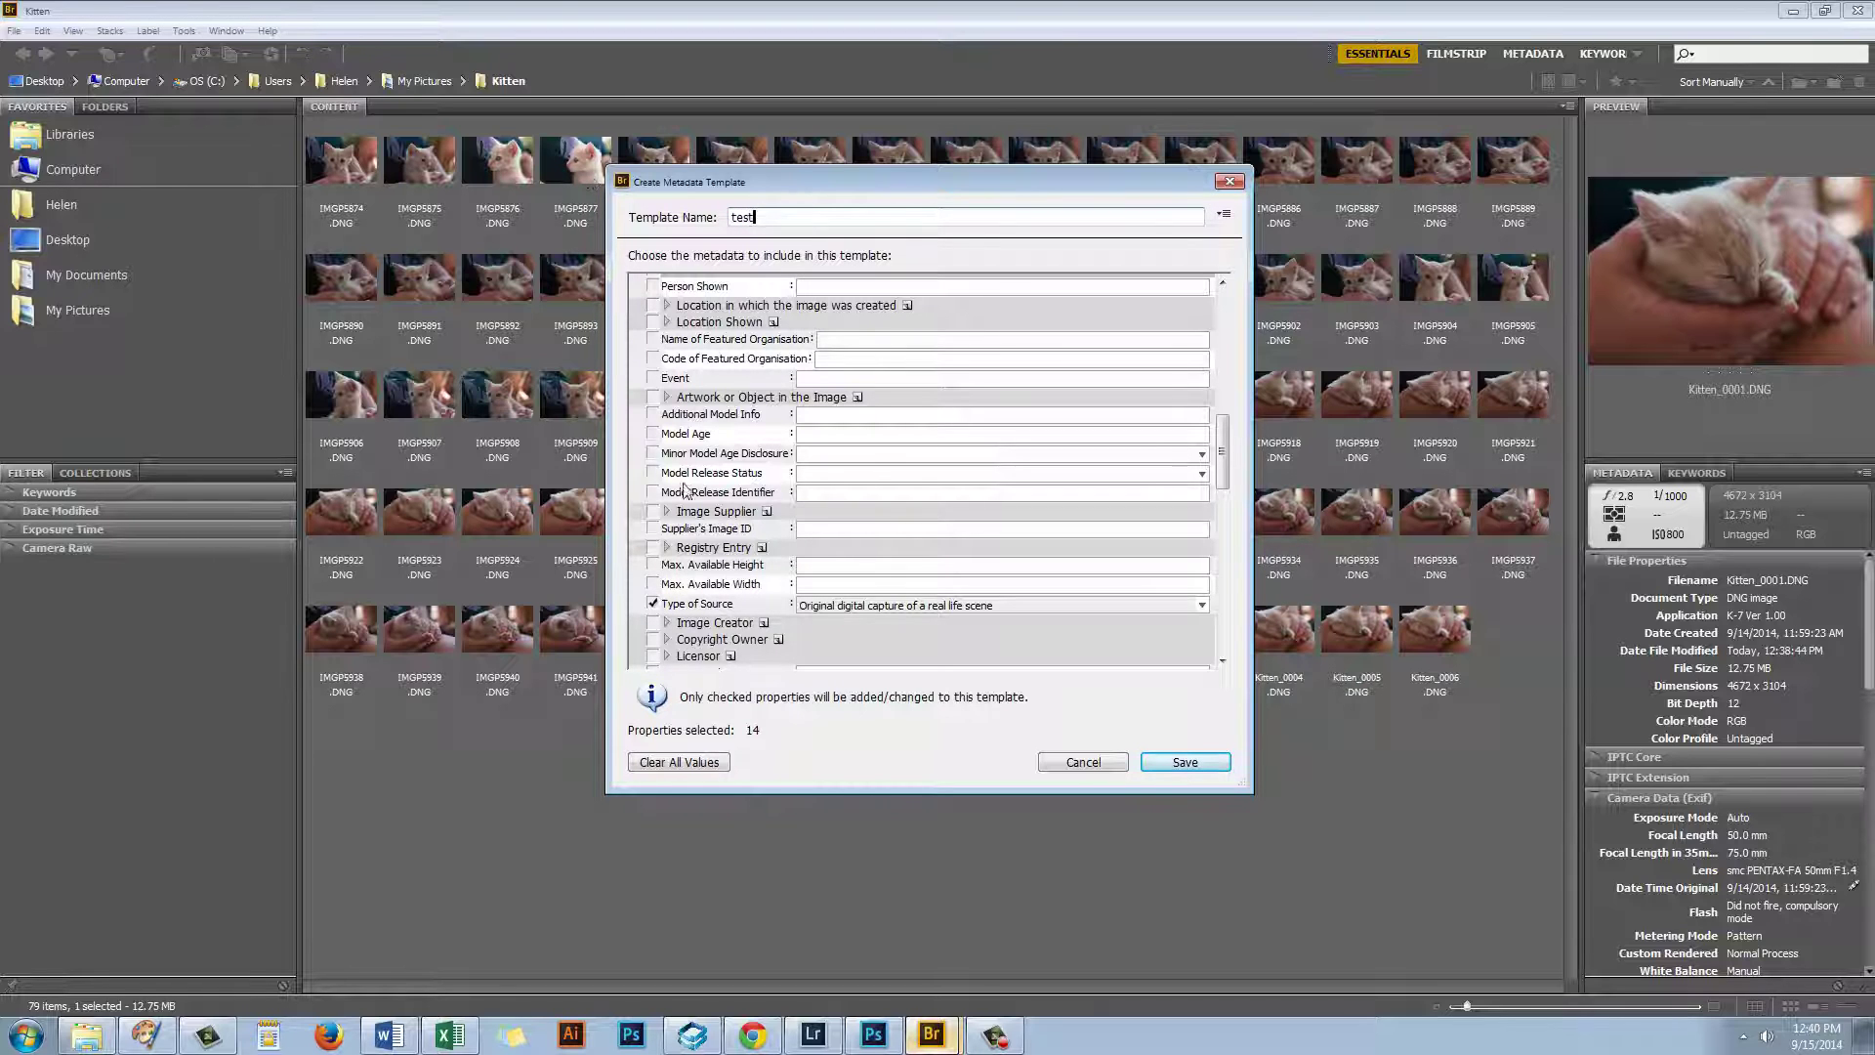
pyautogui.click(1185, 762)
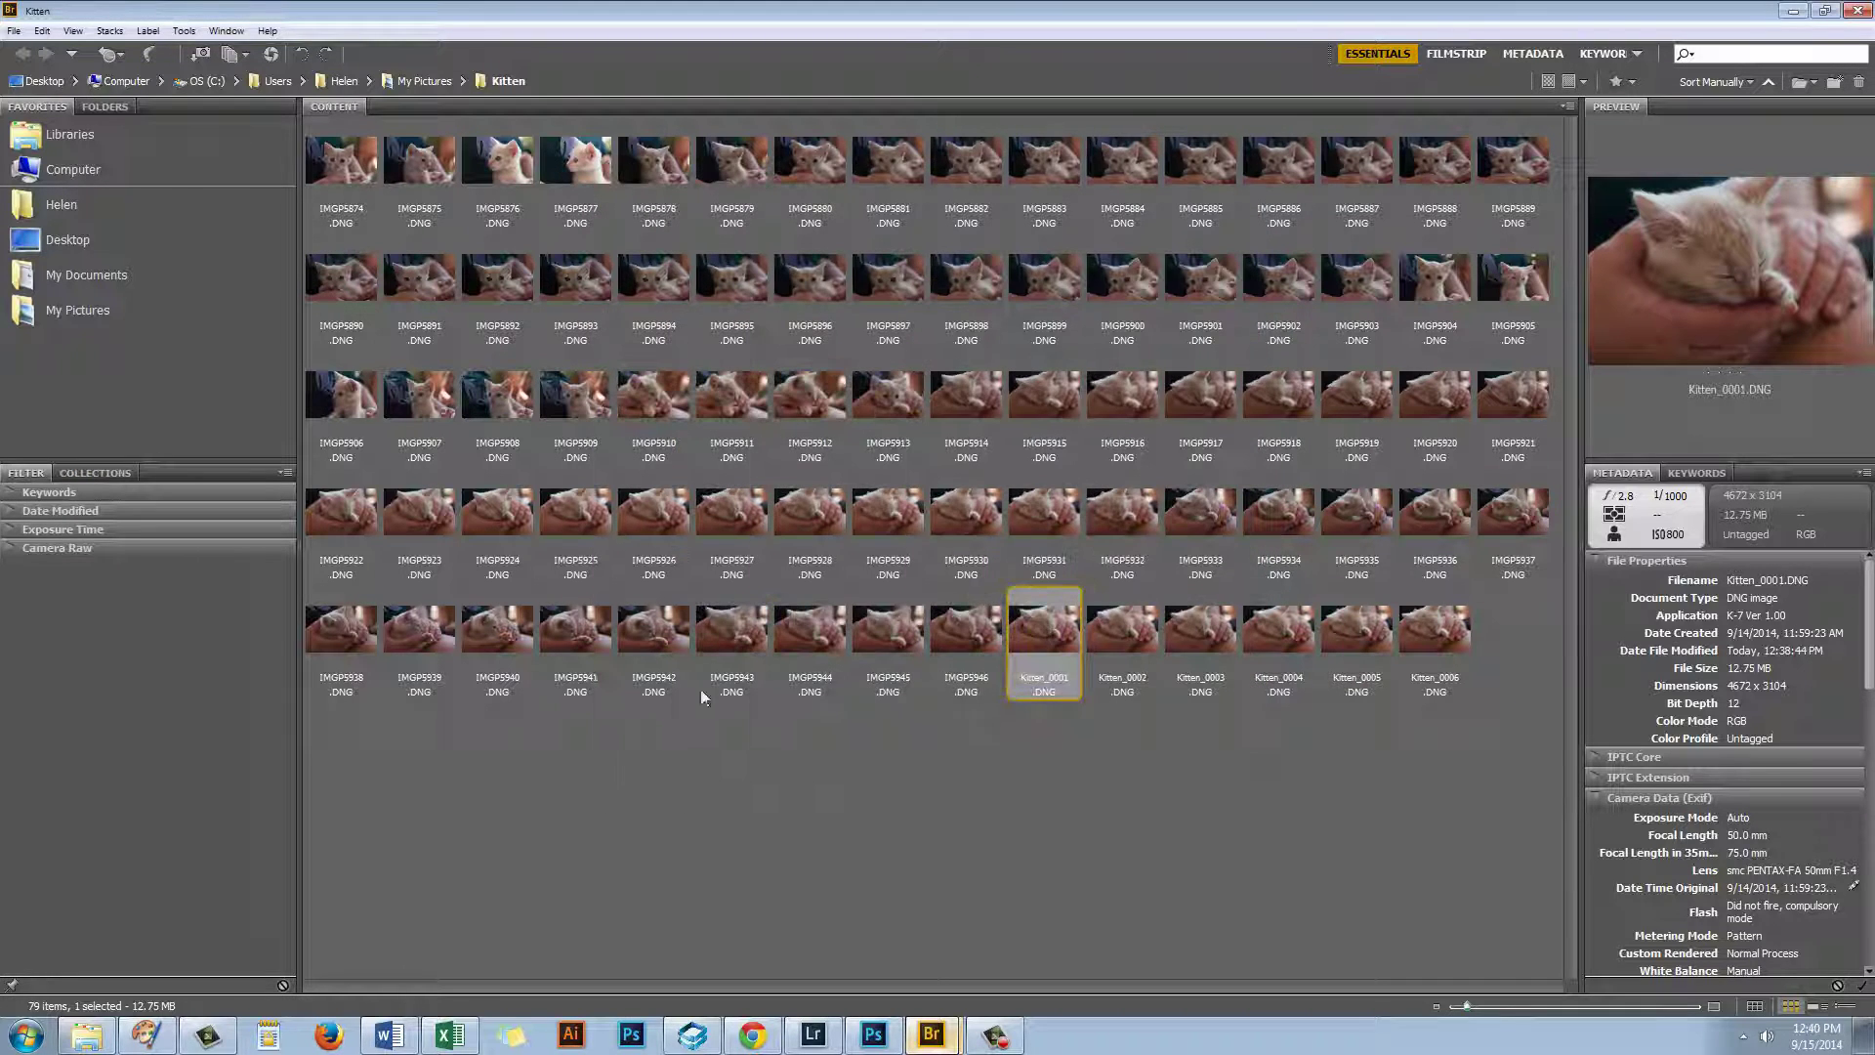
# Try Get Photos from Camera with the F: card reader and test template, then cancel
pyautogui.click(14, 33)
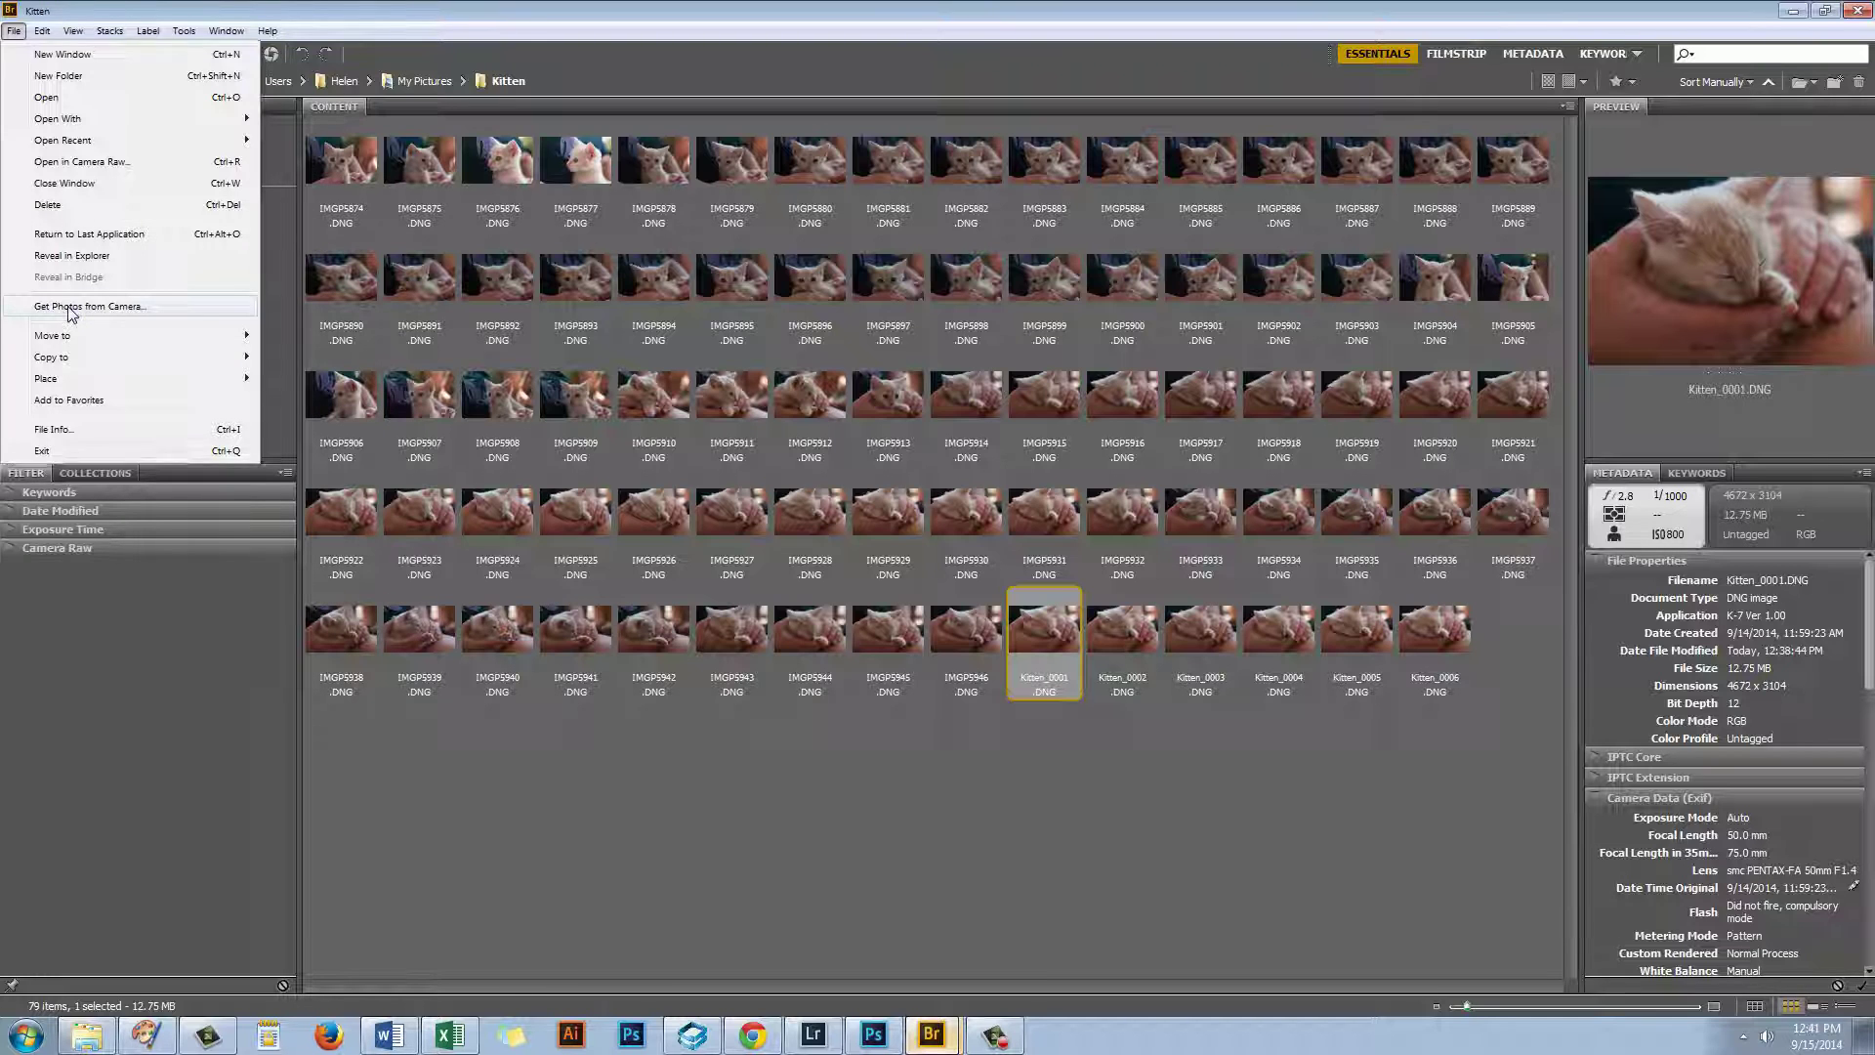
pyautogui.click(70, 309)
pyautogui.click(713, 255)
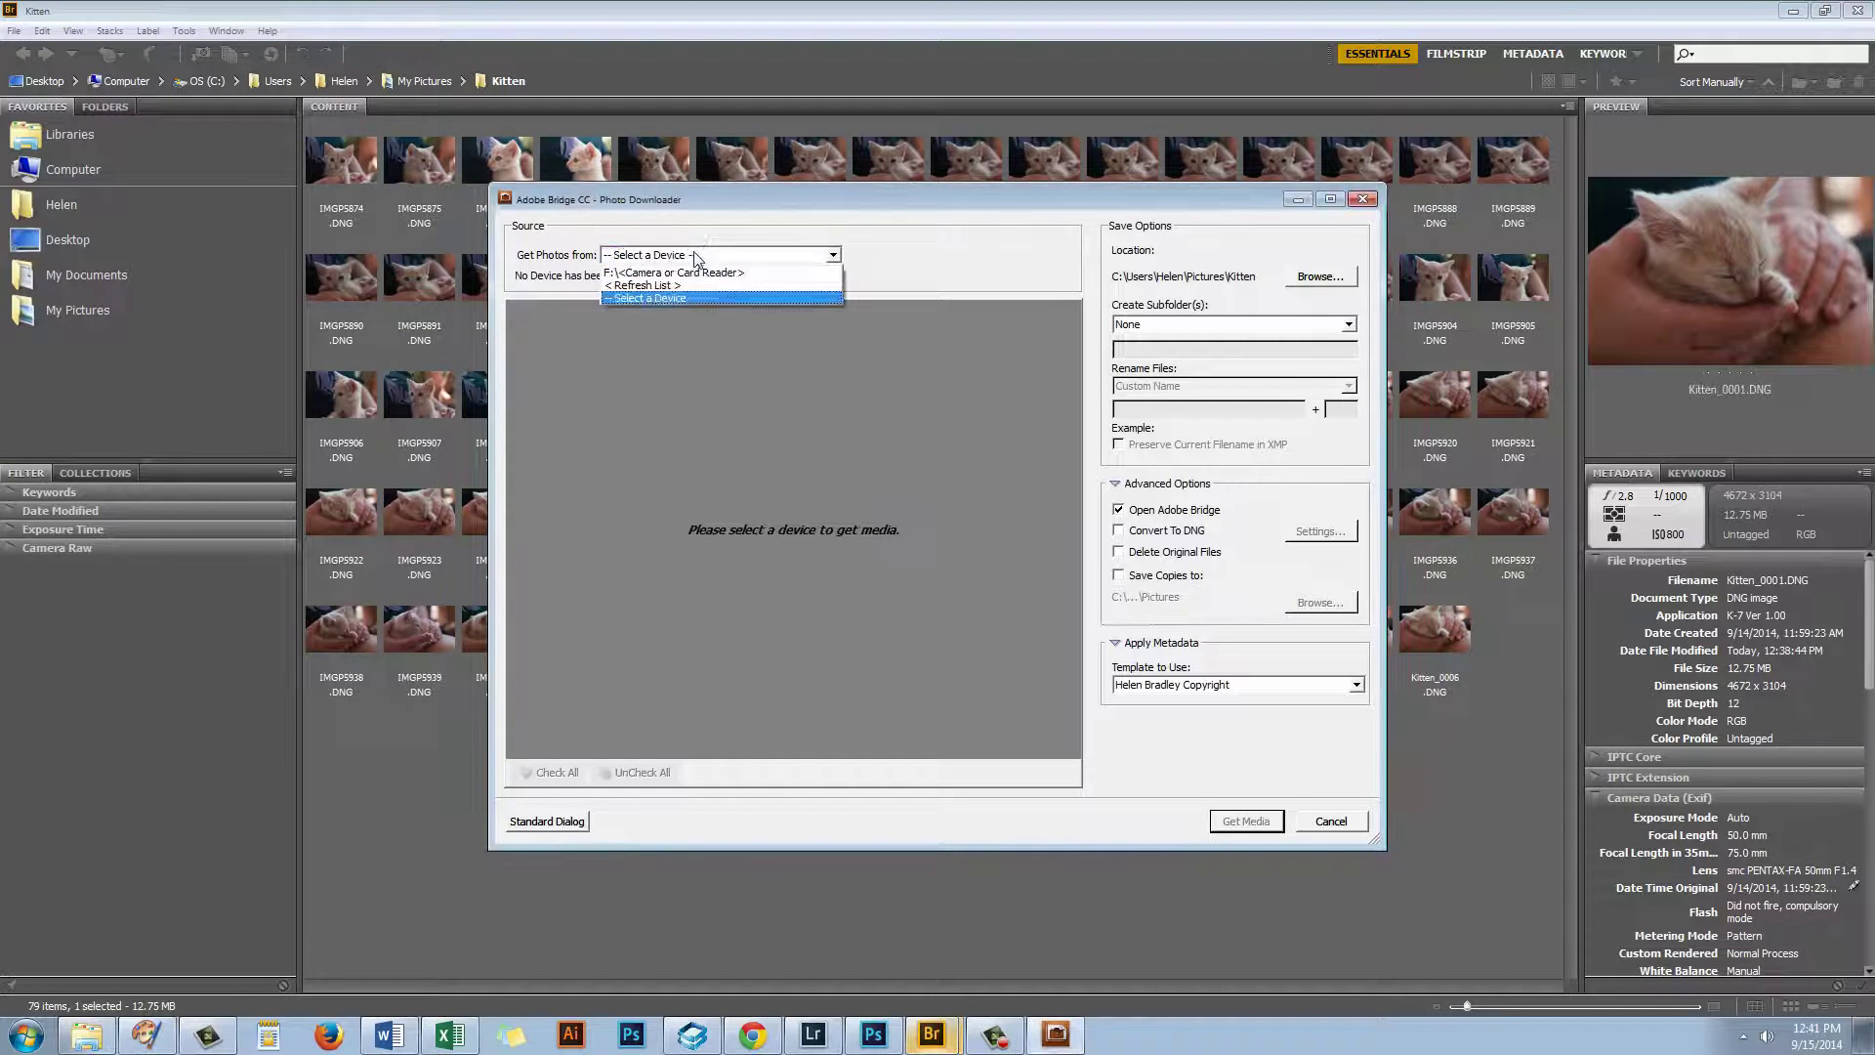
pyautogui.click(742, 279)
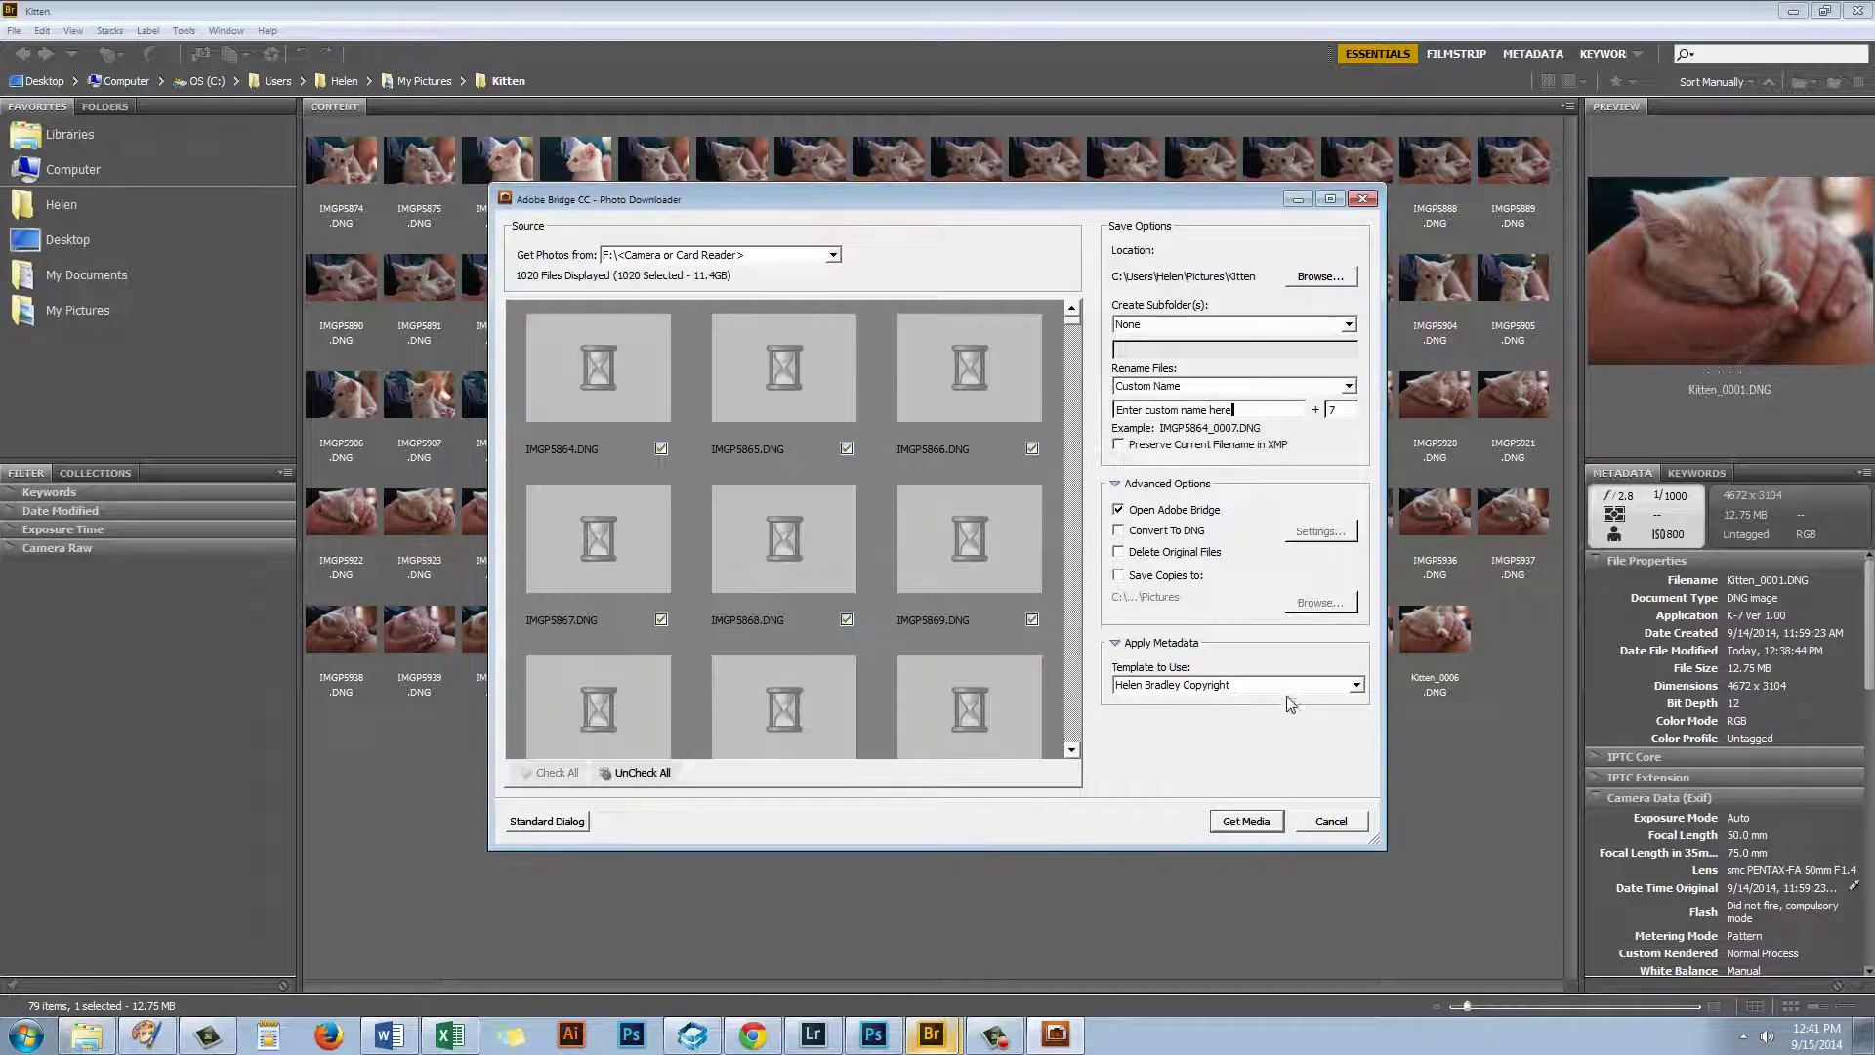
pyautogui.click(1357, 685)
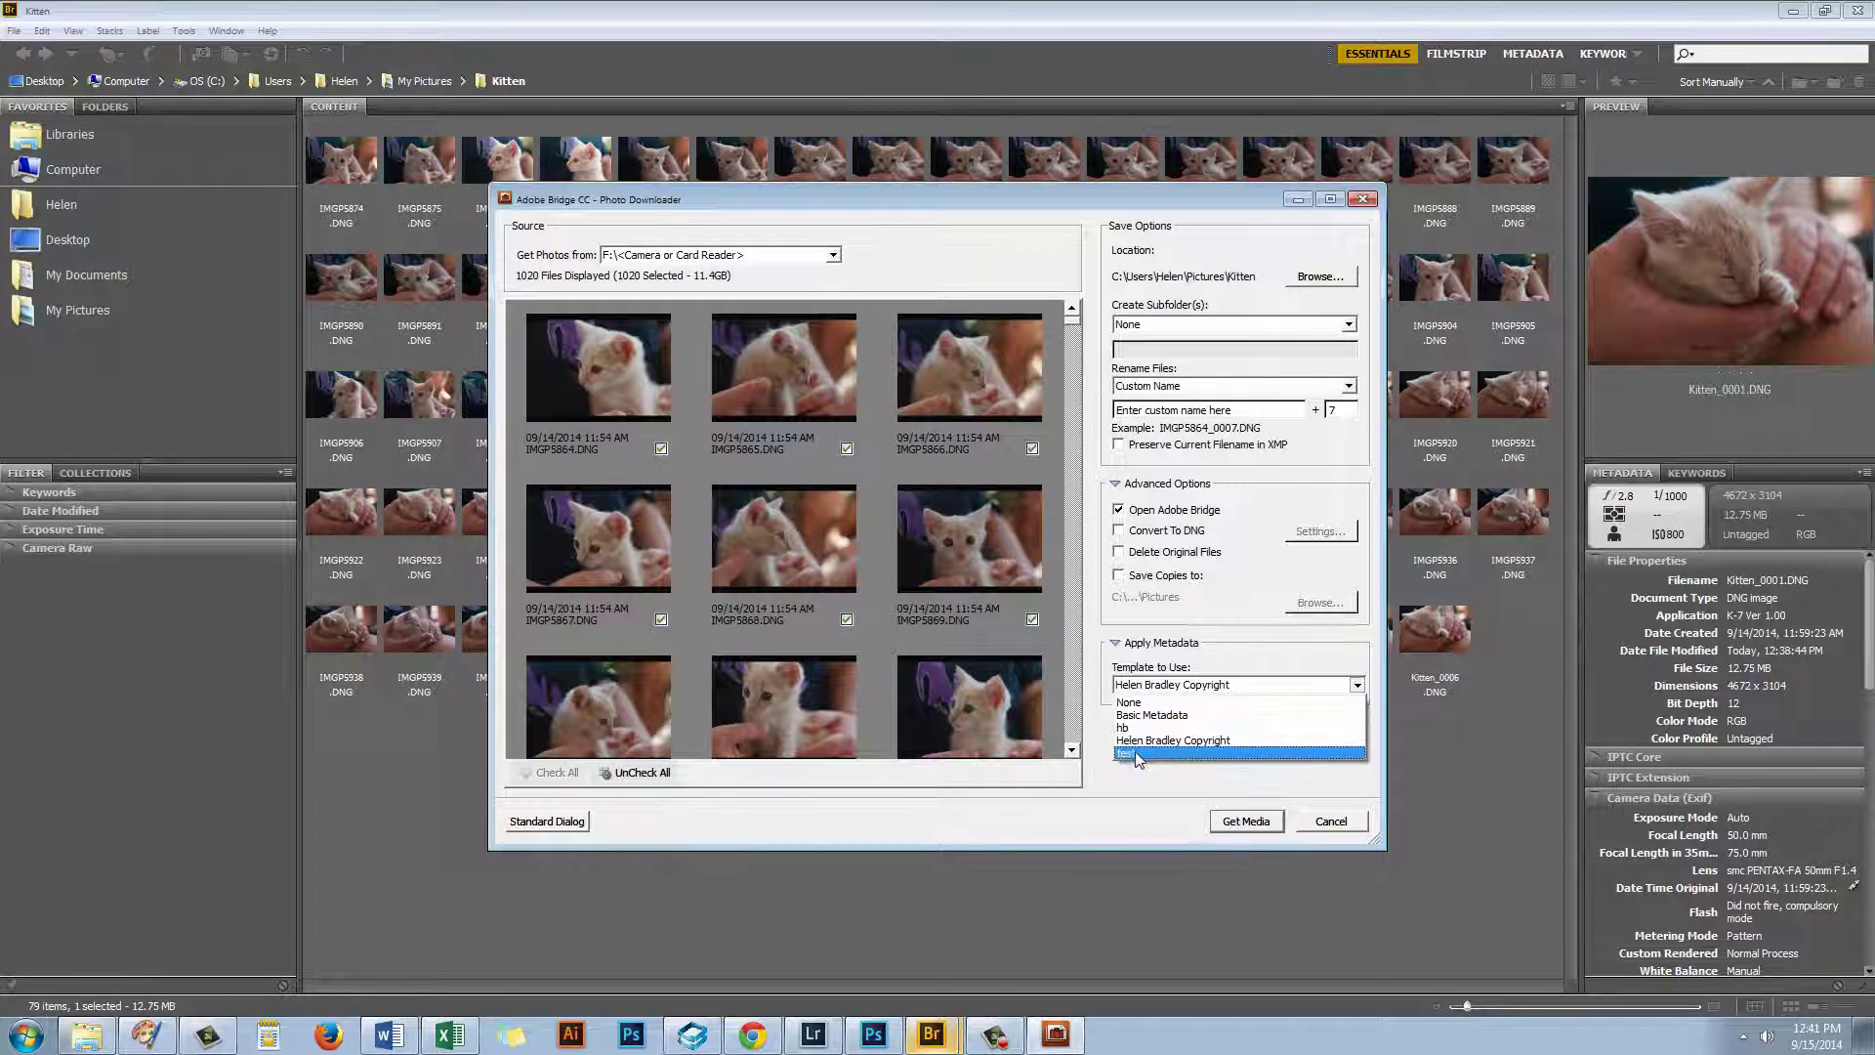
pyautogui.click(1136, 753)
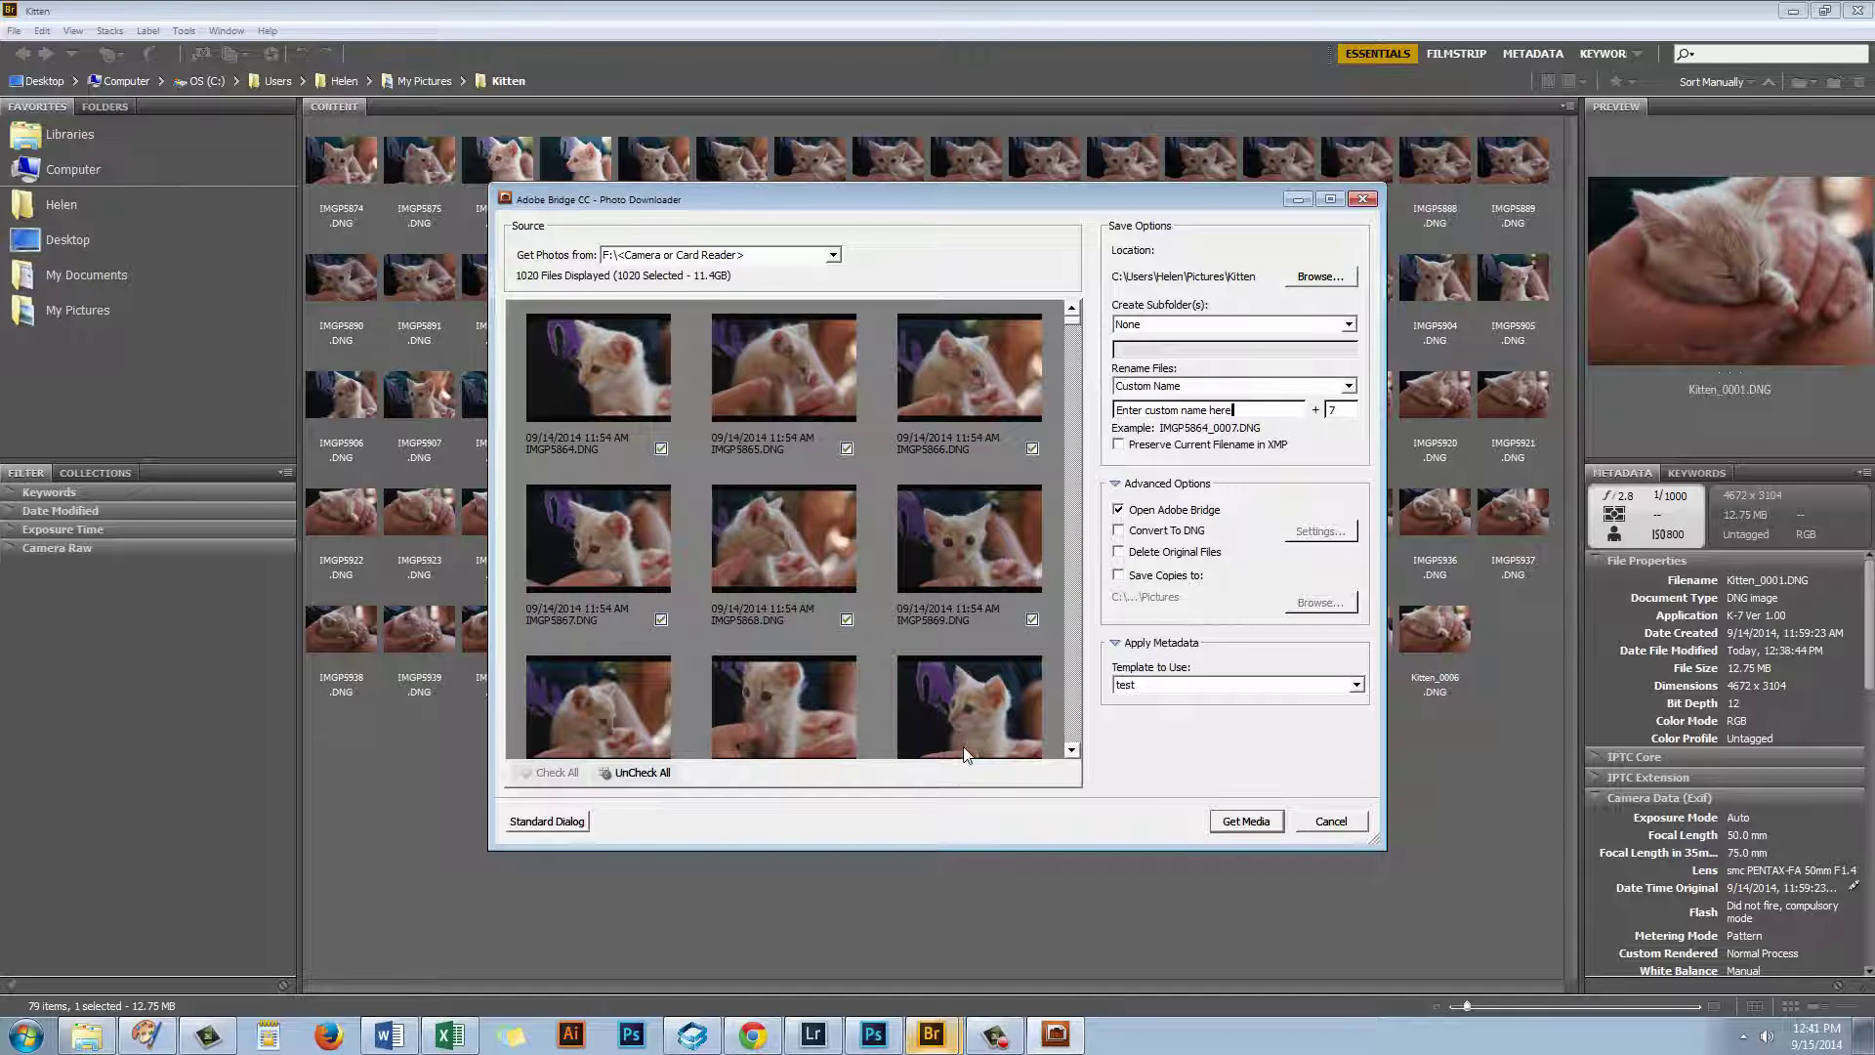
pyautogui.click(1331, 824)
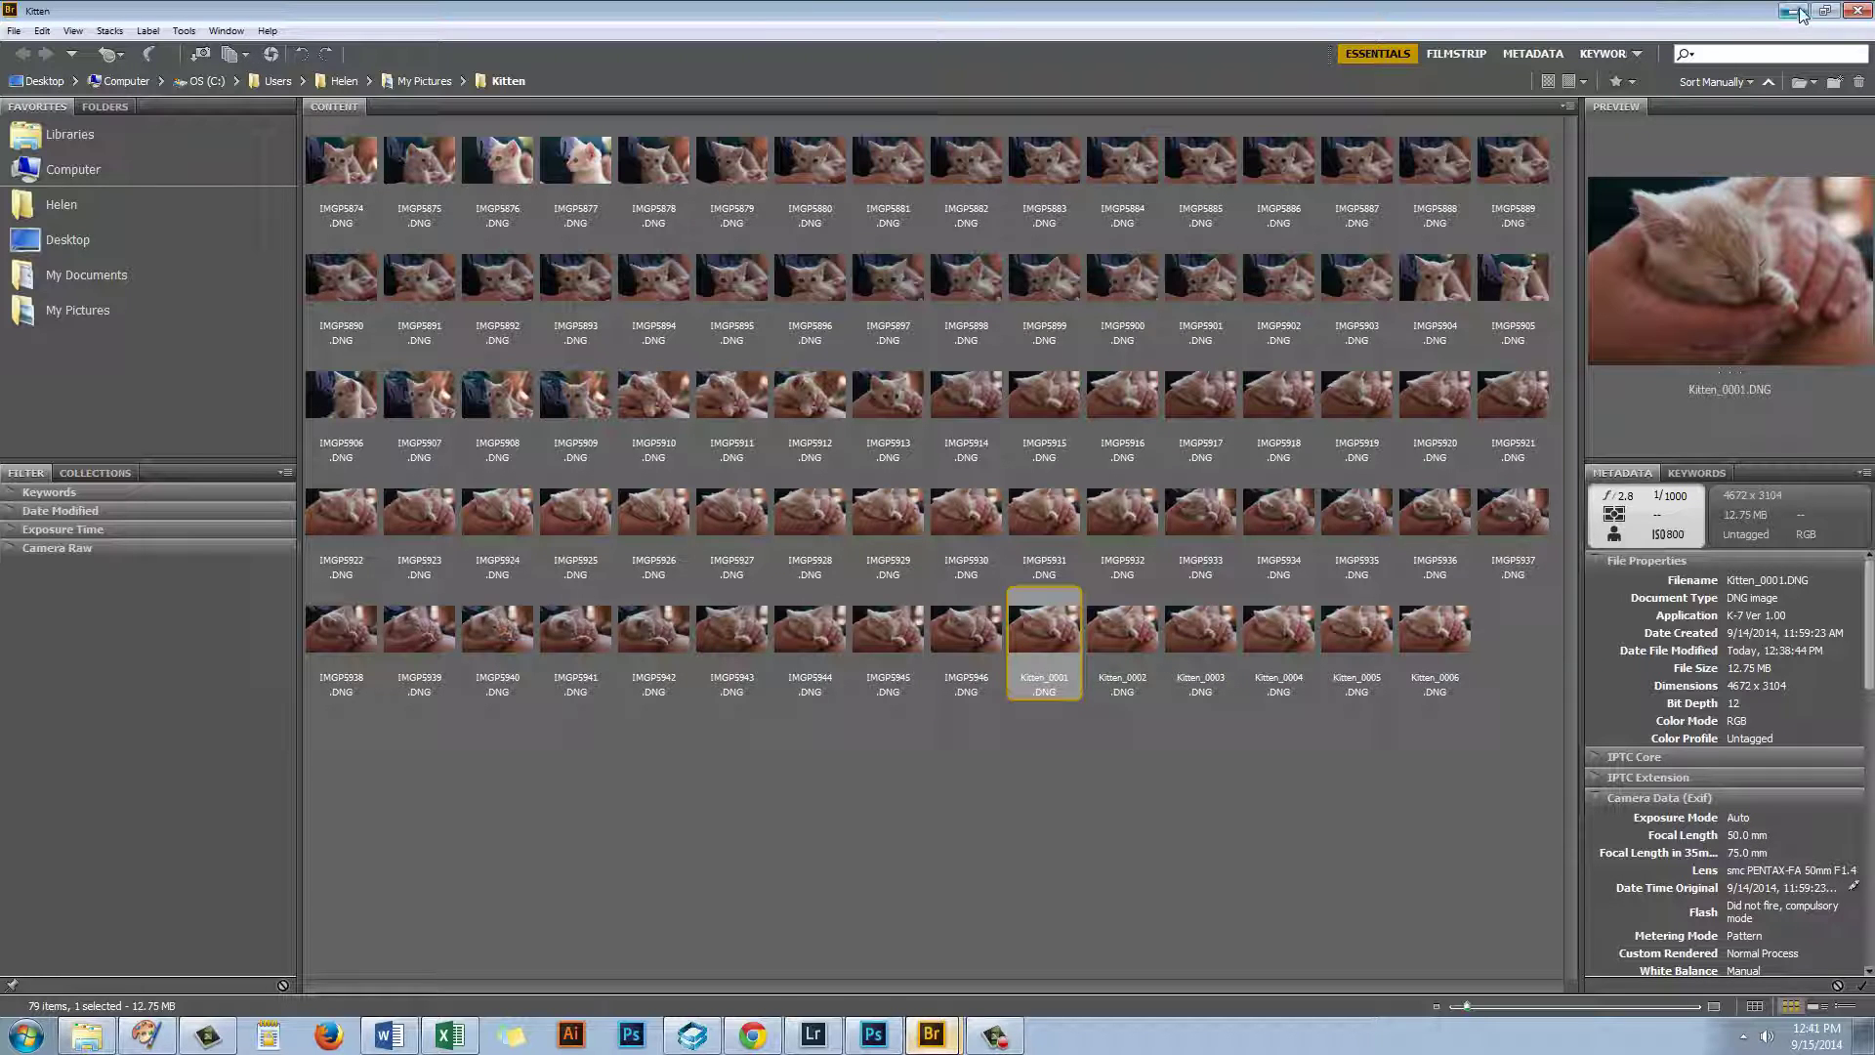
# Go up to My Pictures in Bridge, then switch to Lightroom and start an import
pyautogui.hotkey('ctrl', 'Up')
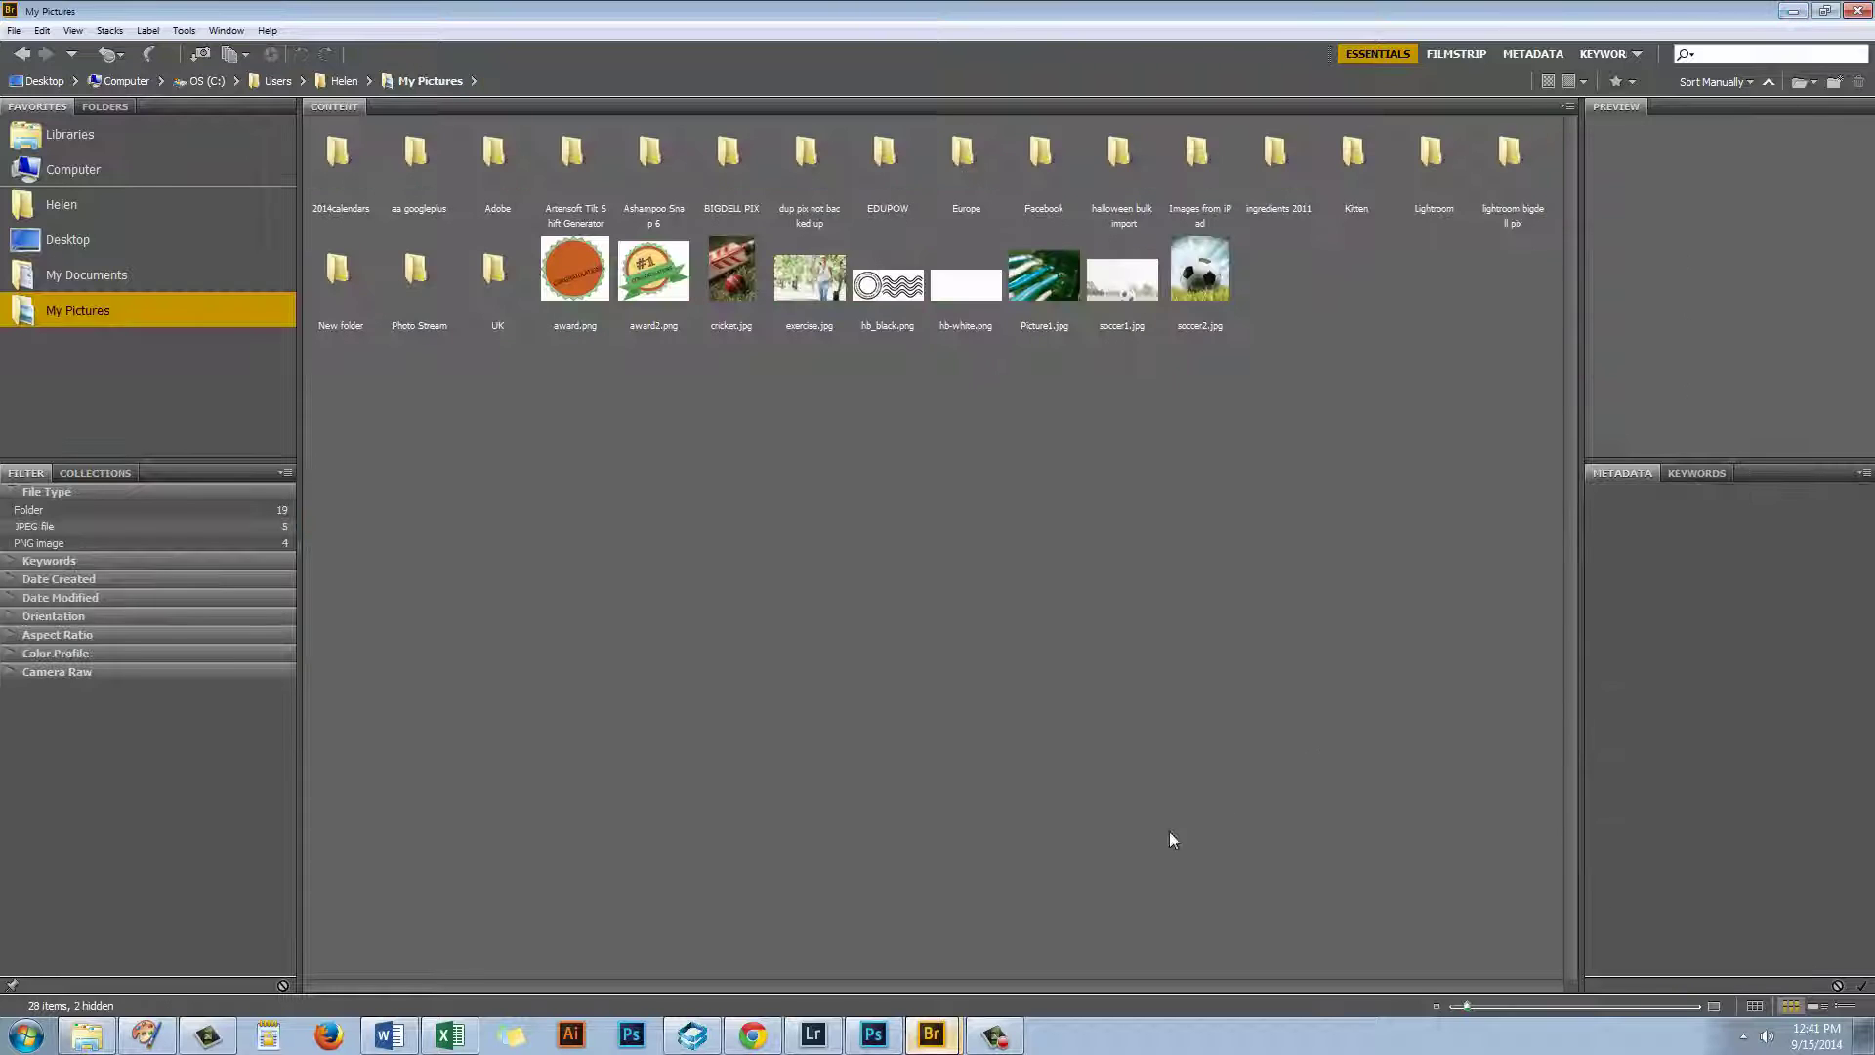
pyautogui.click(1802, 12)
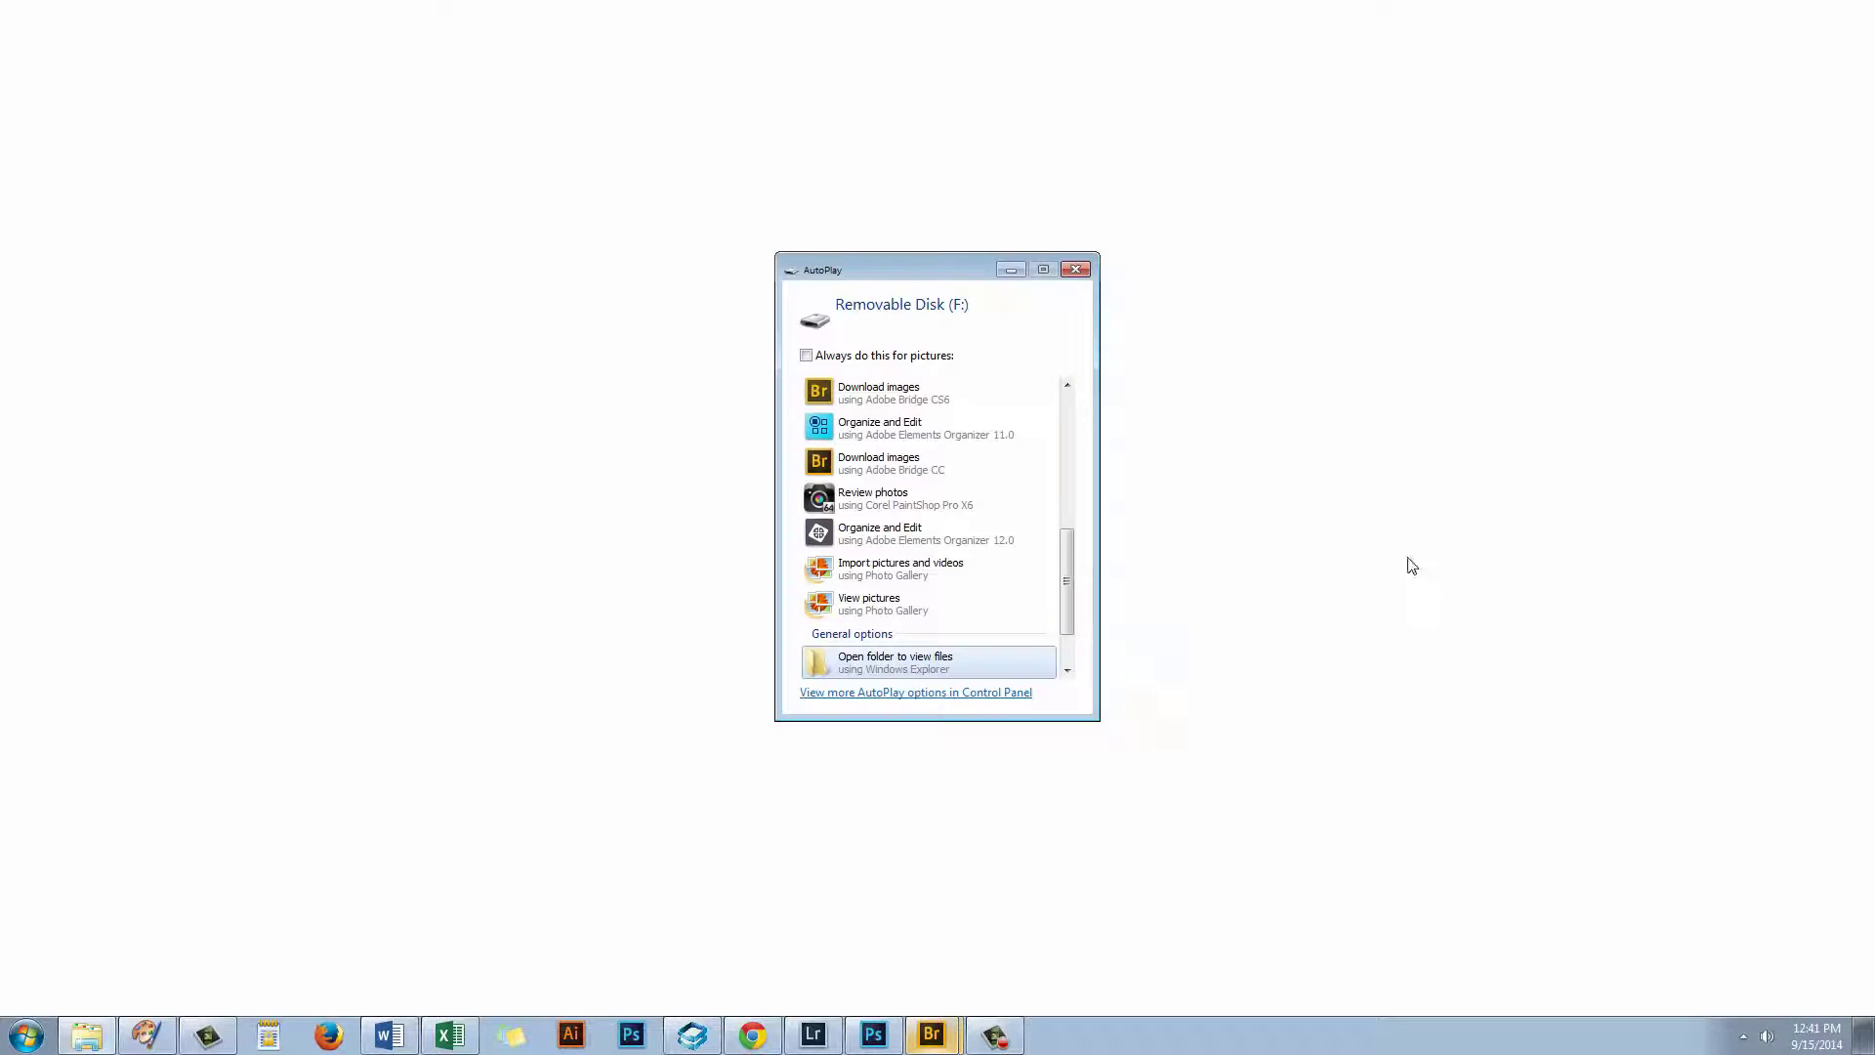
pyautogui.click(832, 1036)
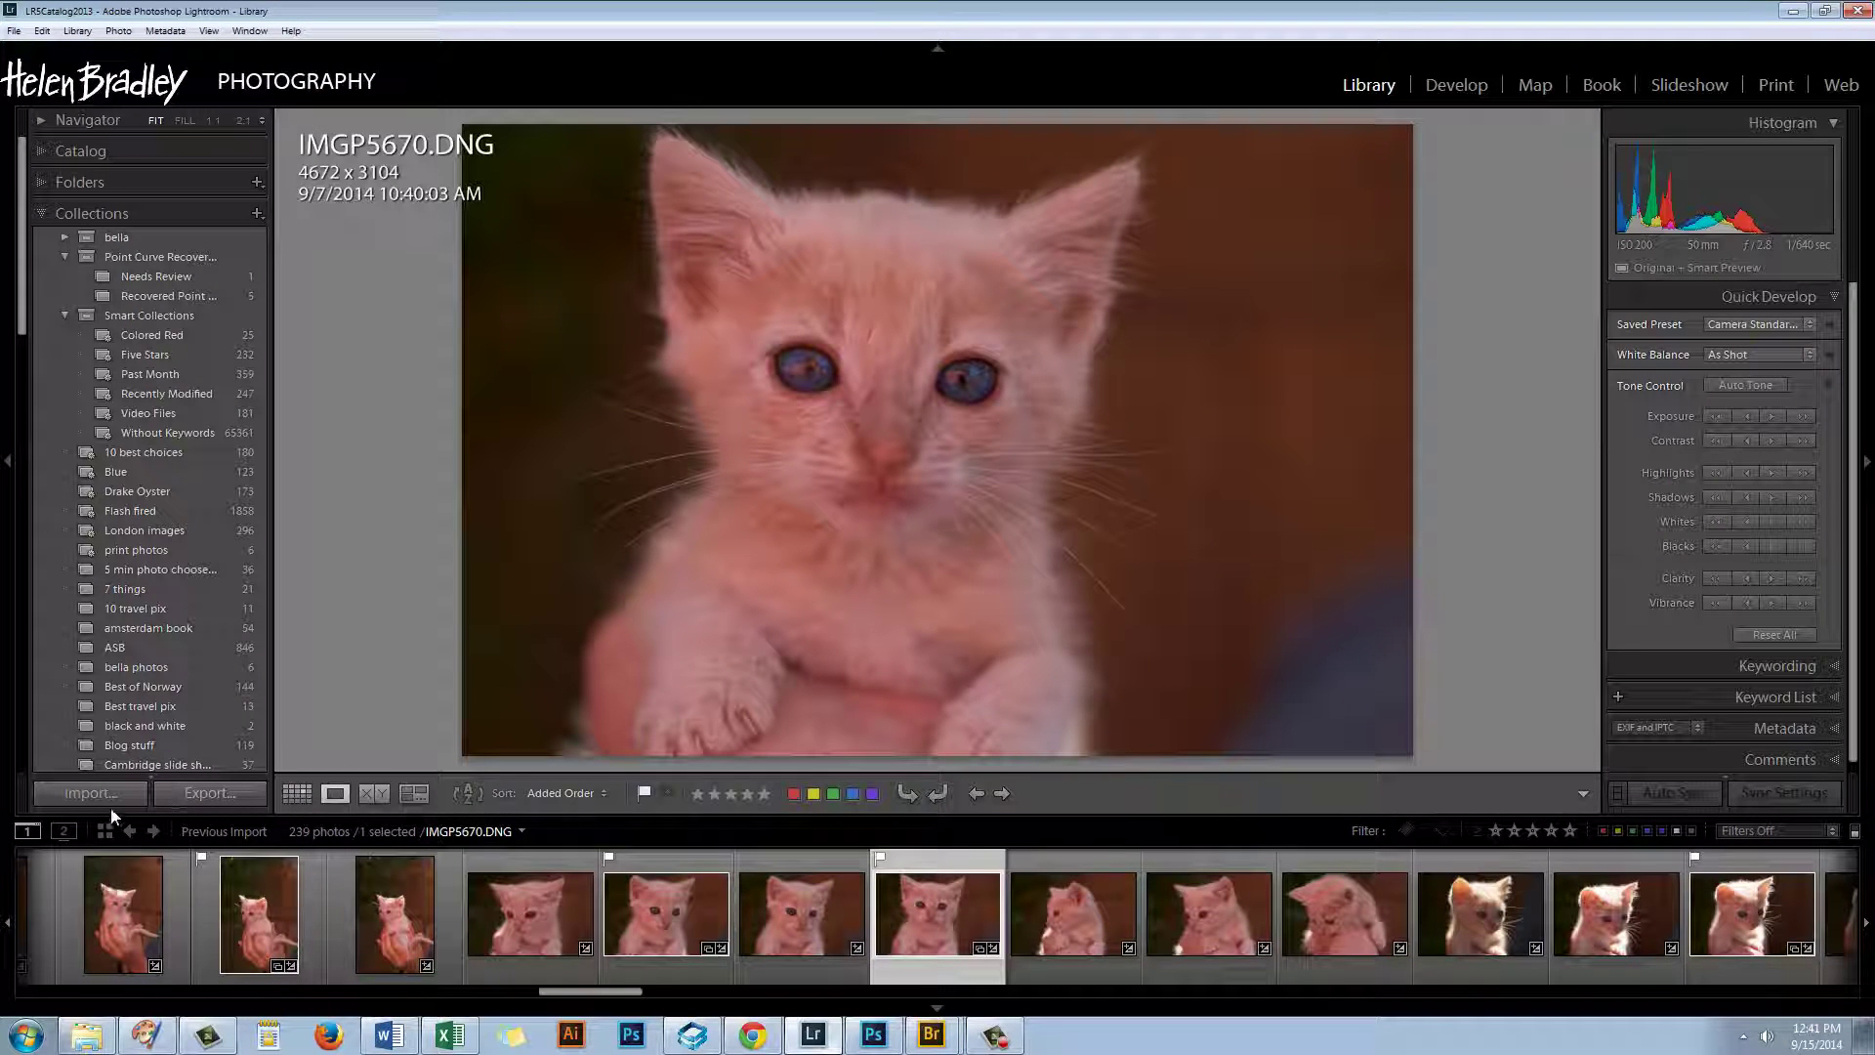
pyautogui.click(90, 793)
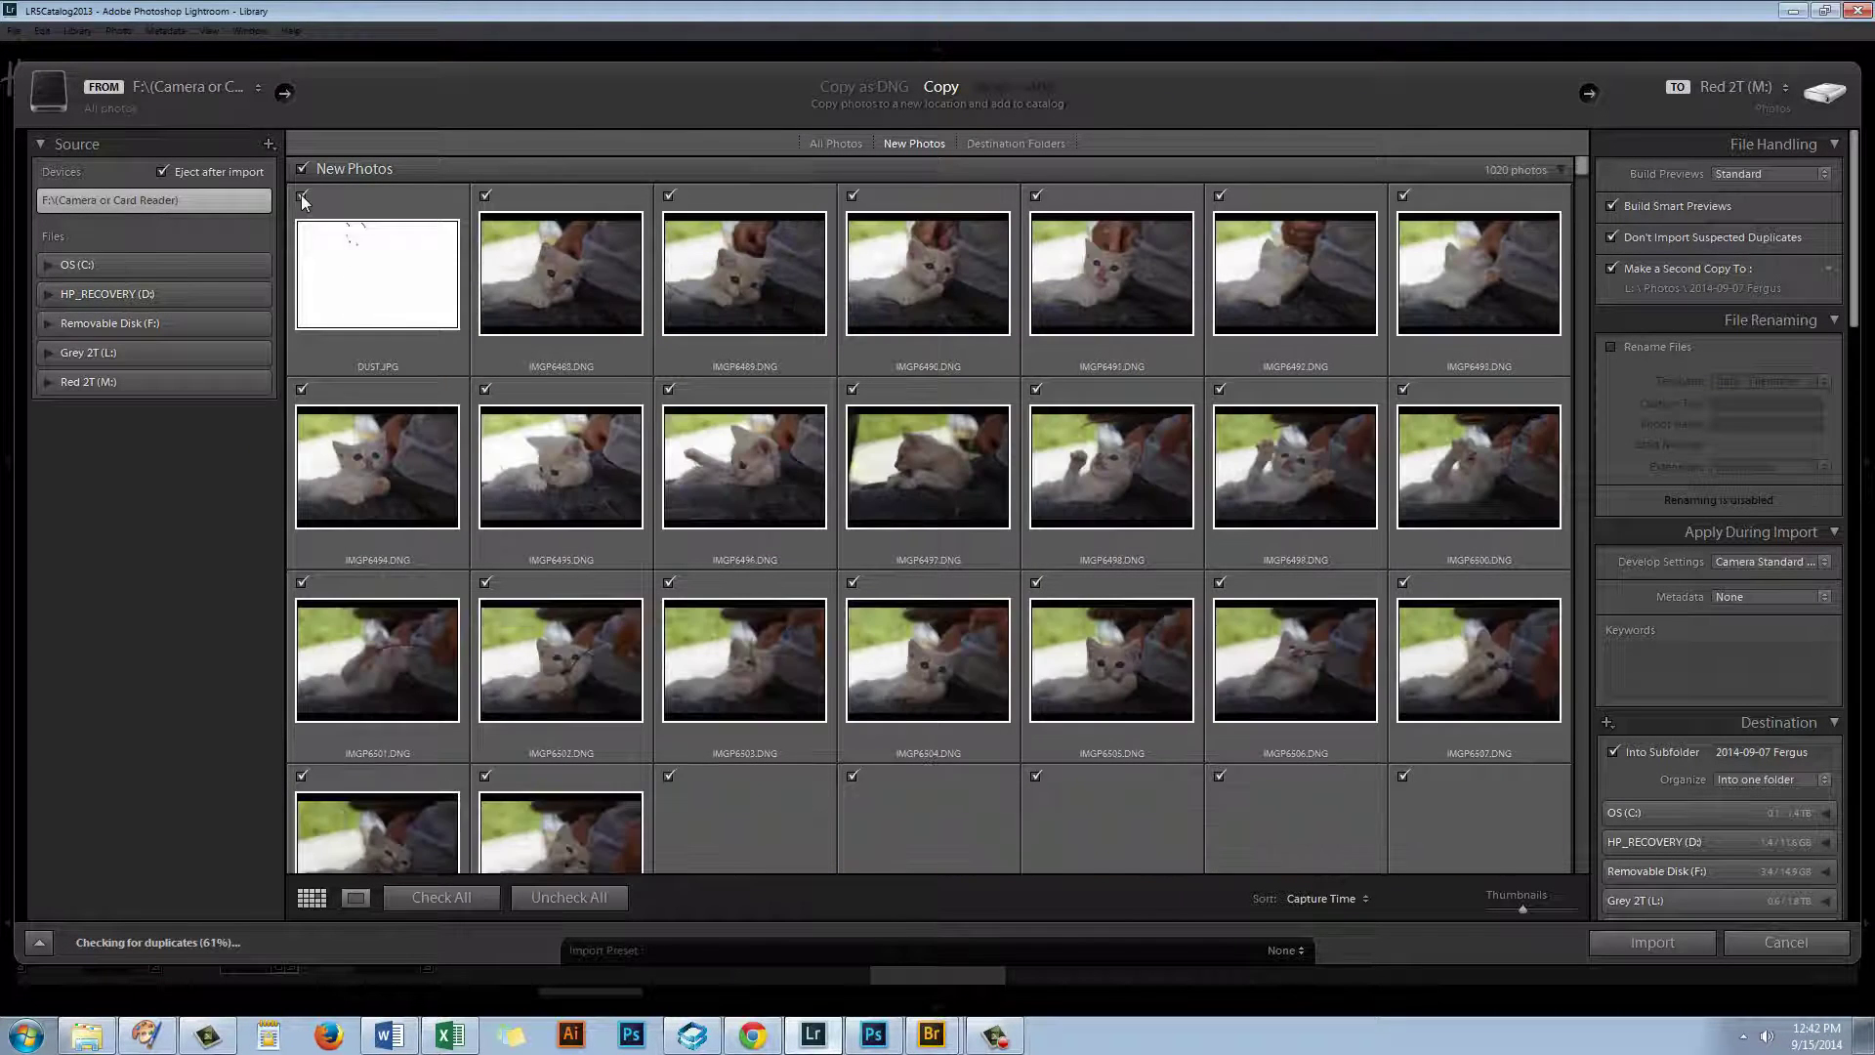
# Uncheck DUST.JPG so it is excluded from the Lightroom import
pyautogui.click(301, 197)
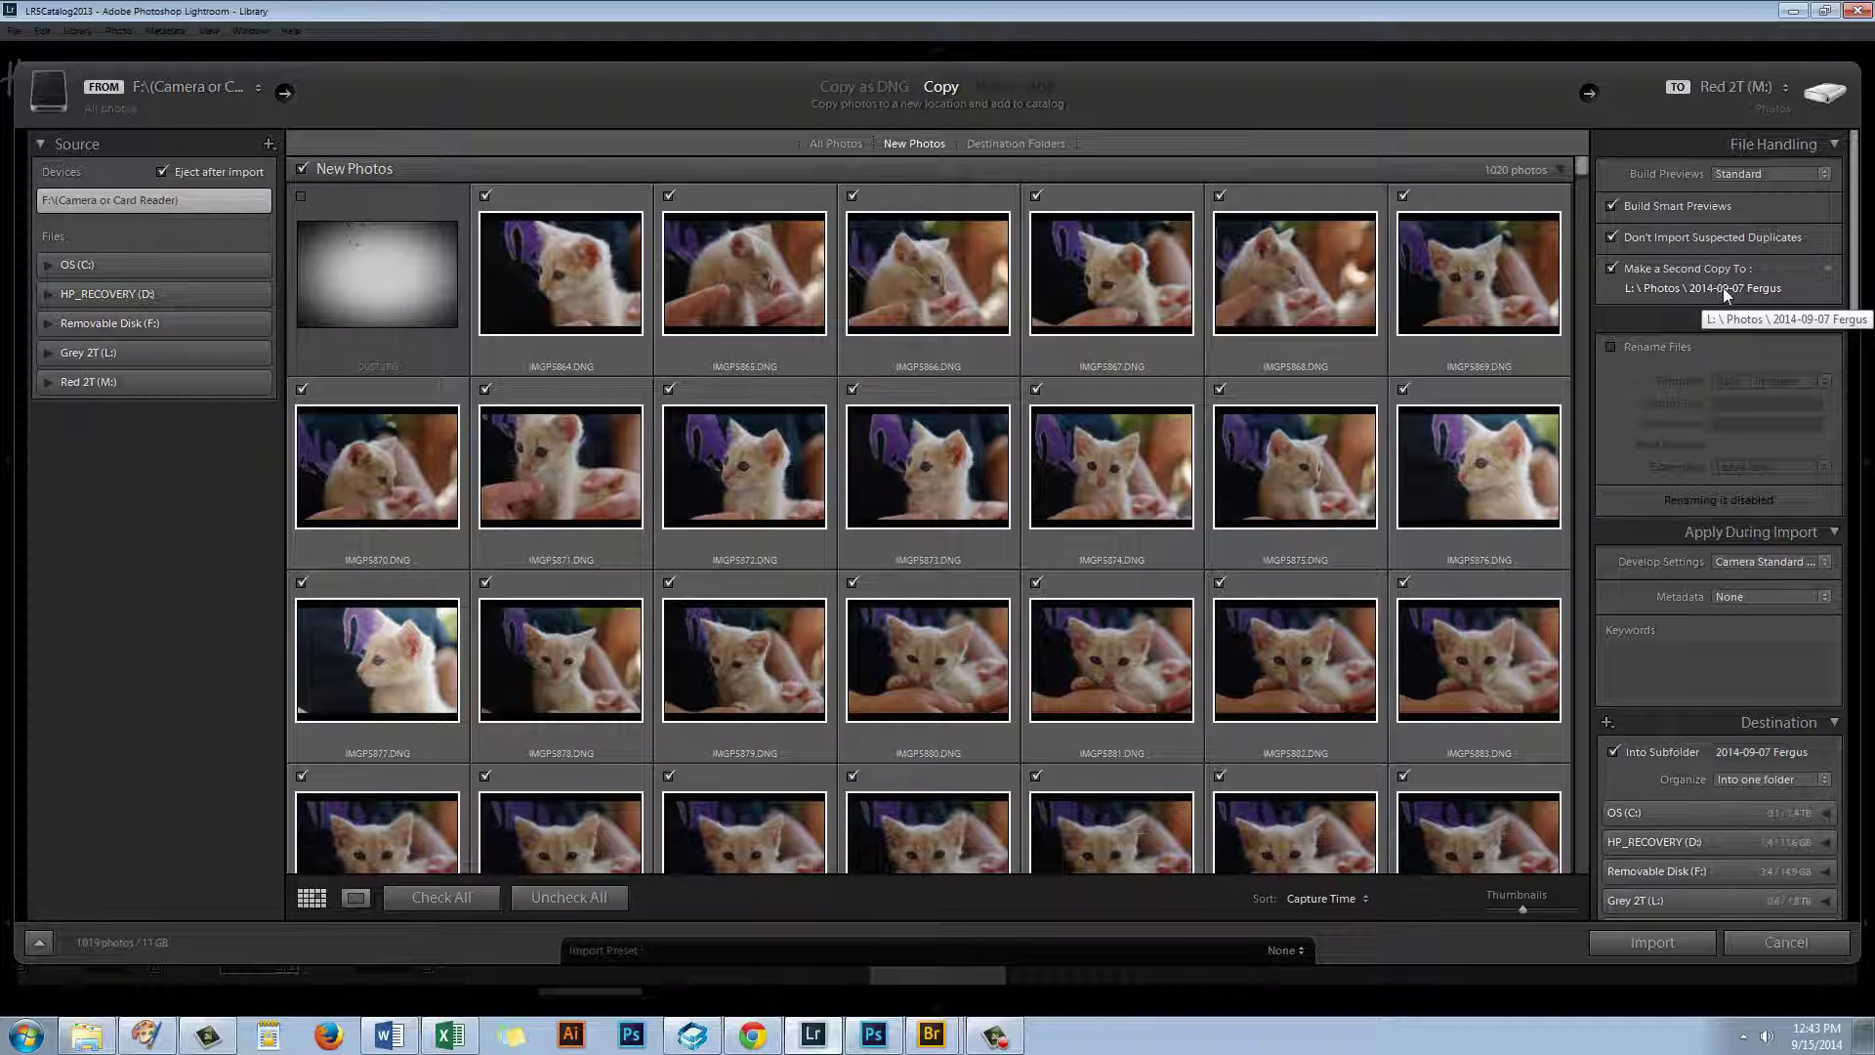
# Leave file renaming off and choose the copyright preset as the import Metadata preset
pyautogui.click(1610, 349)
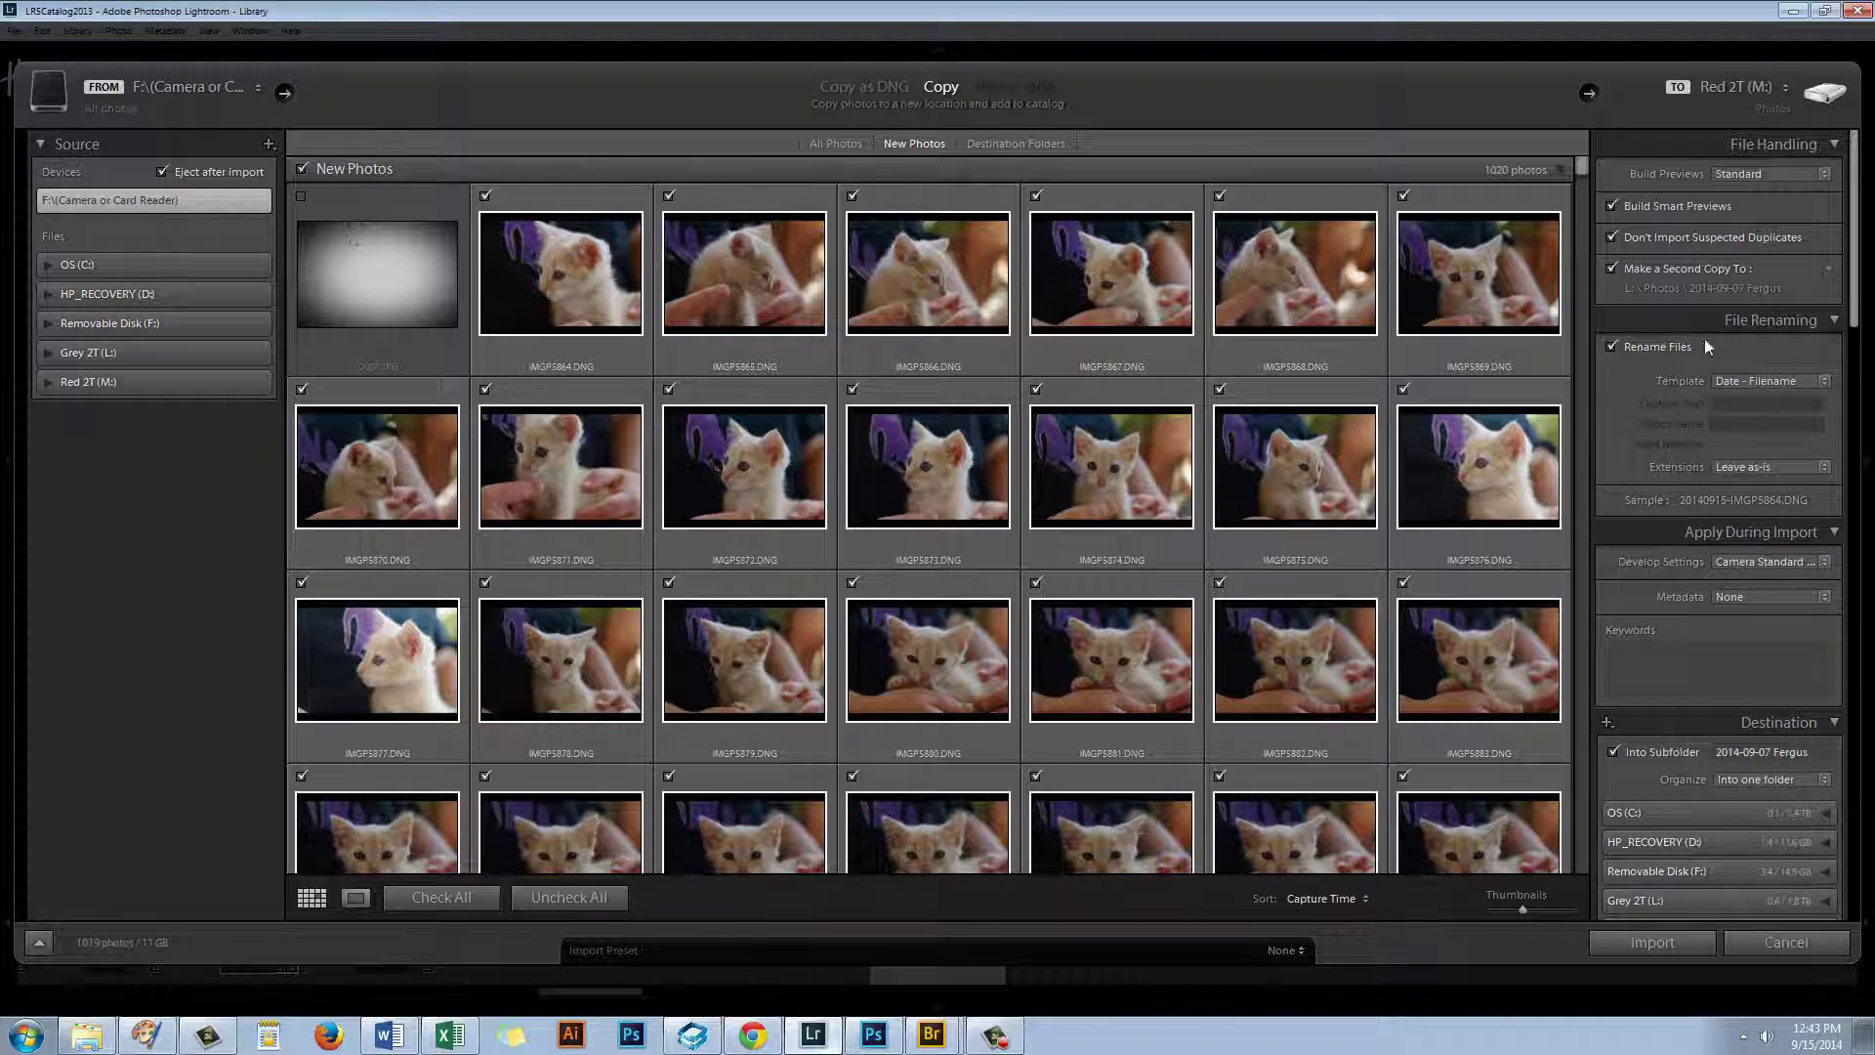
pyautogui.click(1610, 342)
pyautogui.moveTo(1859, 301); pyautogui.dragTo(1859, 356)
pyautogui.click(1764, 366)
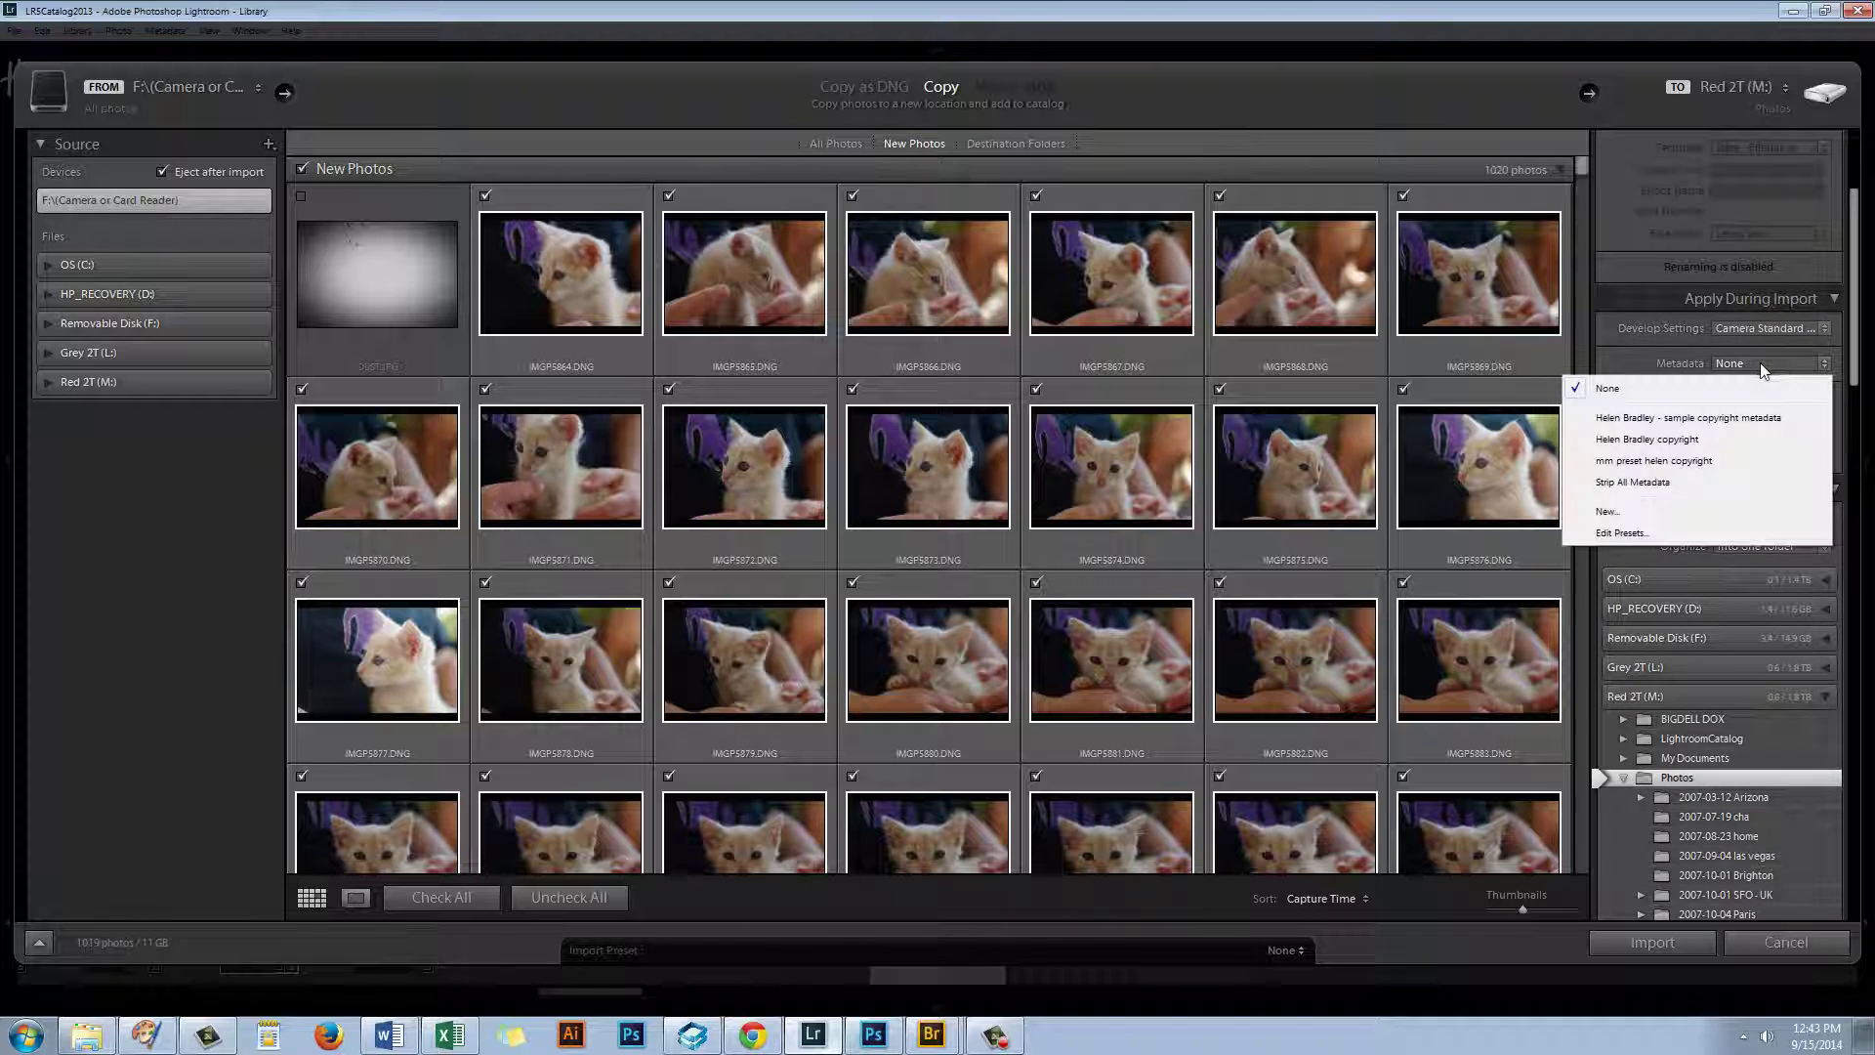
pyautogui.click(1656, 442)
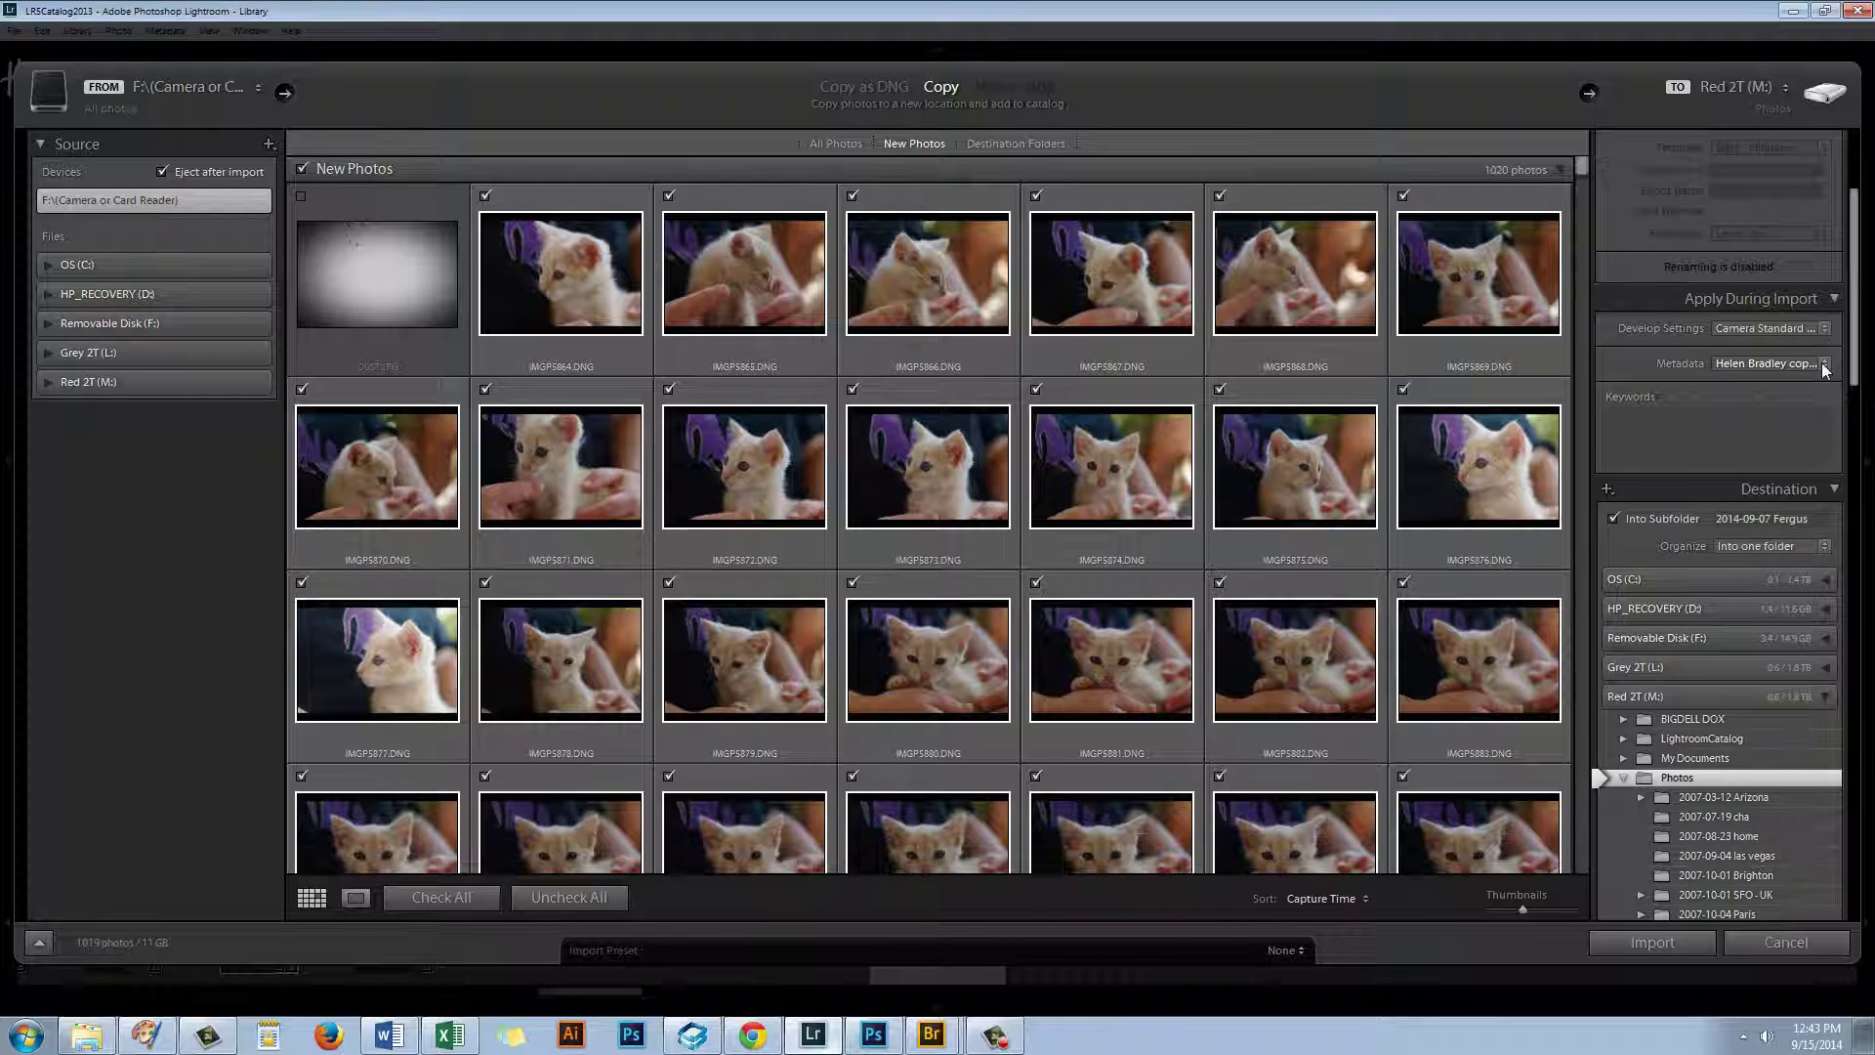
pyautogui.click(1823, 365)
pyautogui.click(1823, 366)
pyautogui.click(1823, 365)
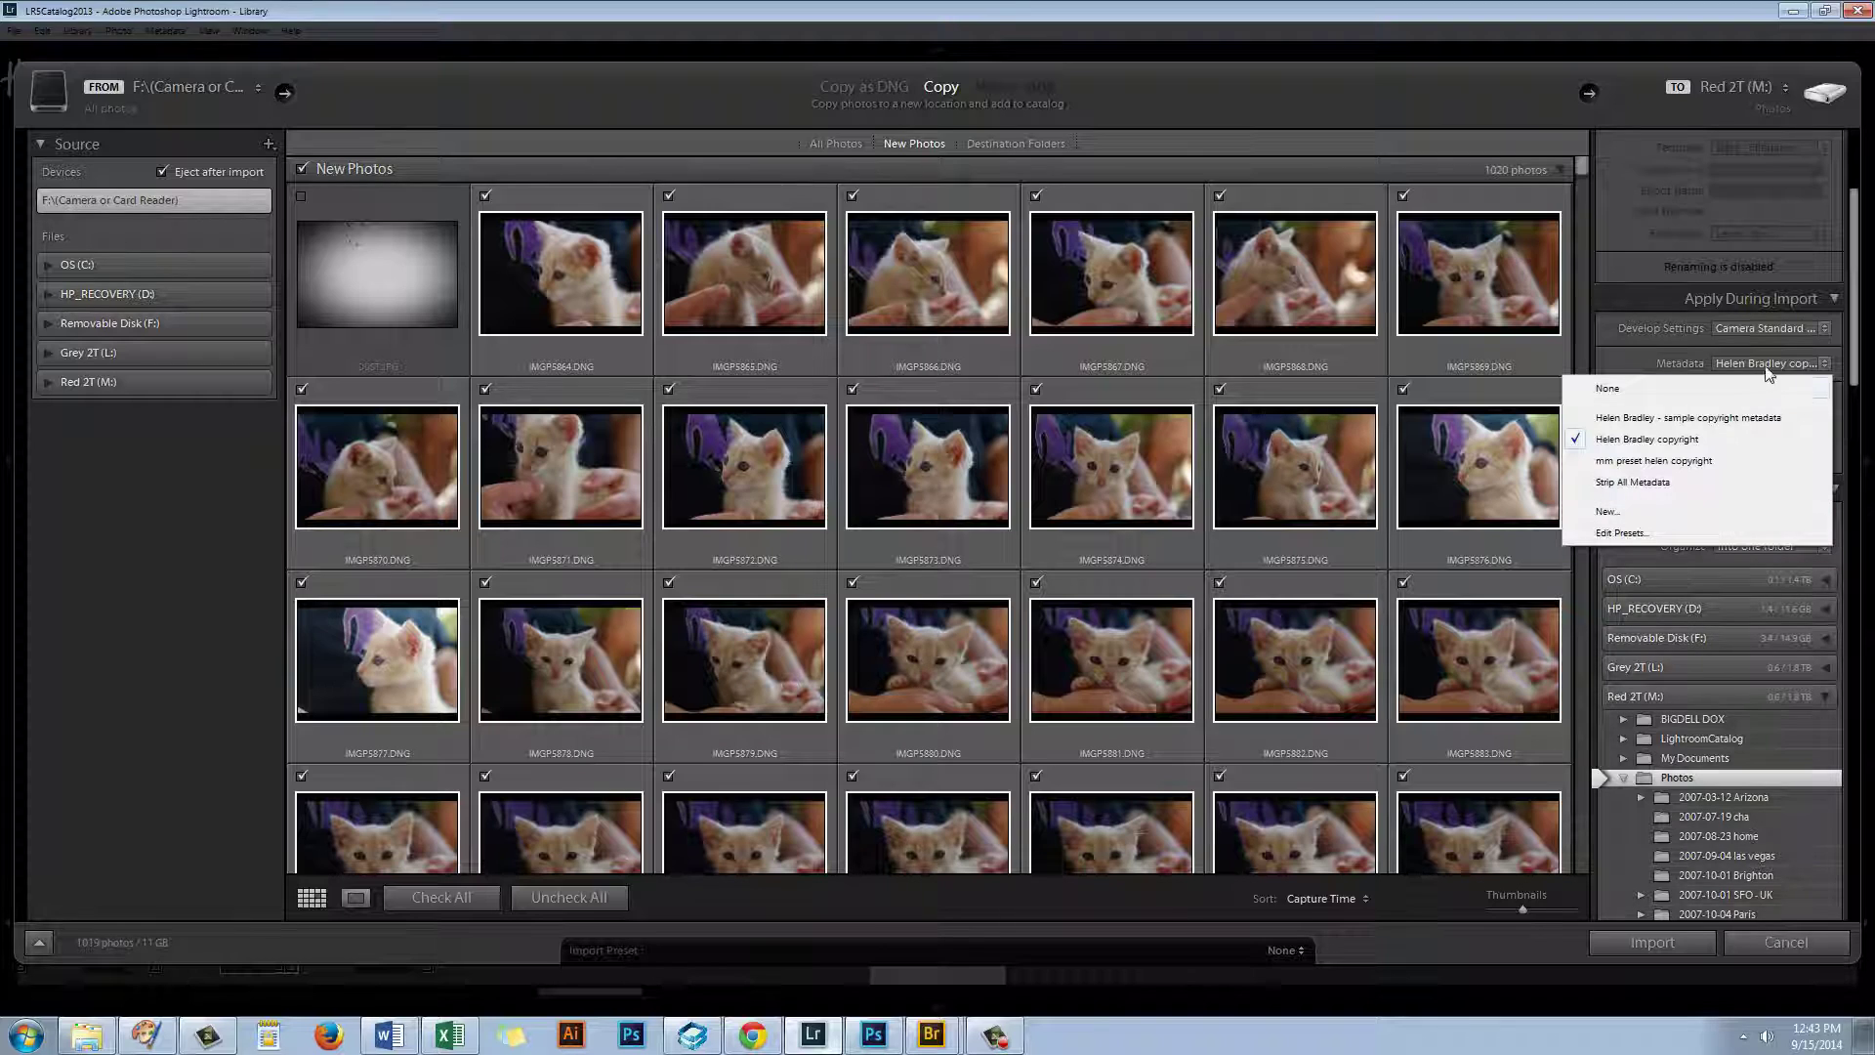
pyautogui.click(1793, 365)
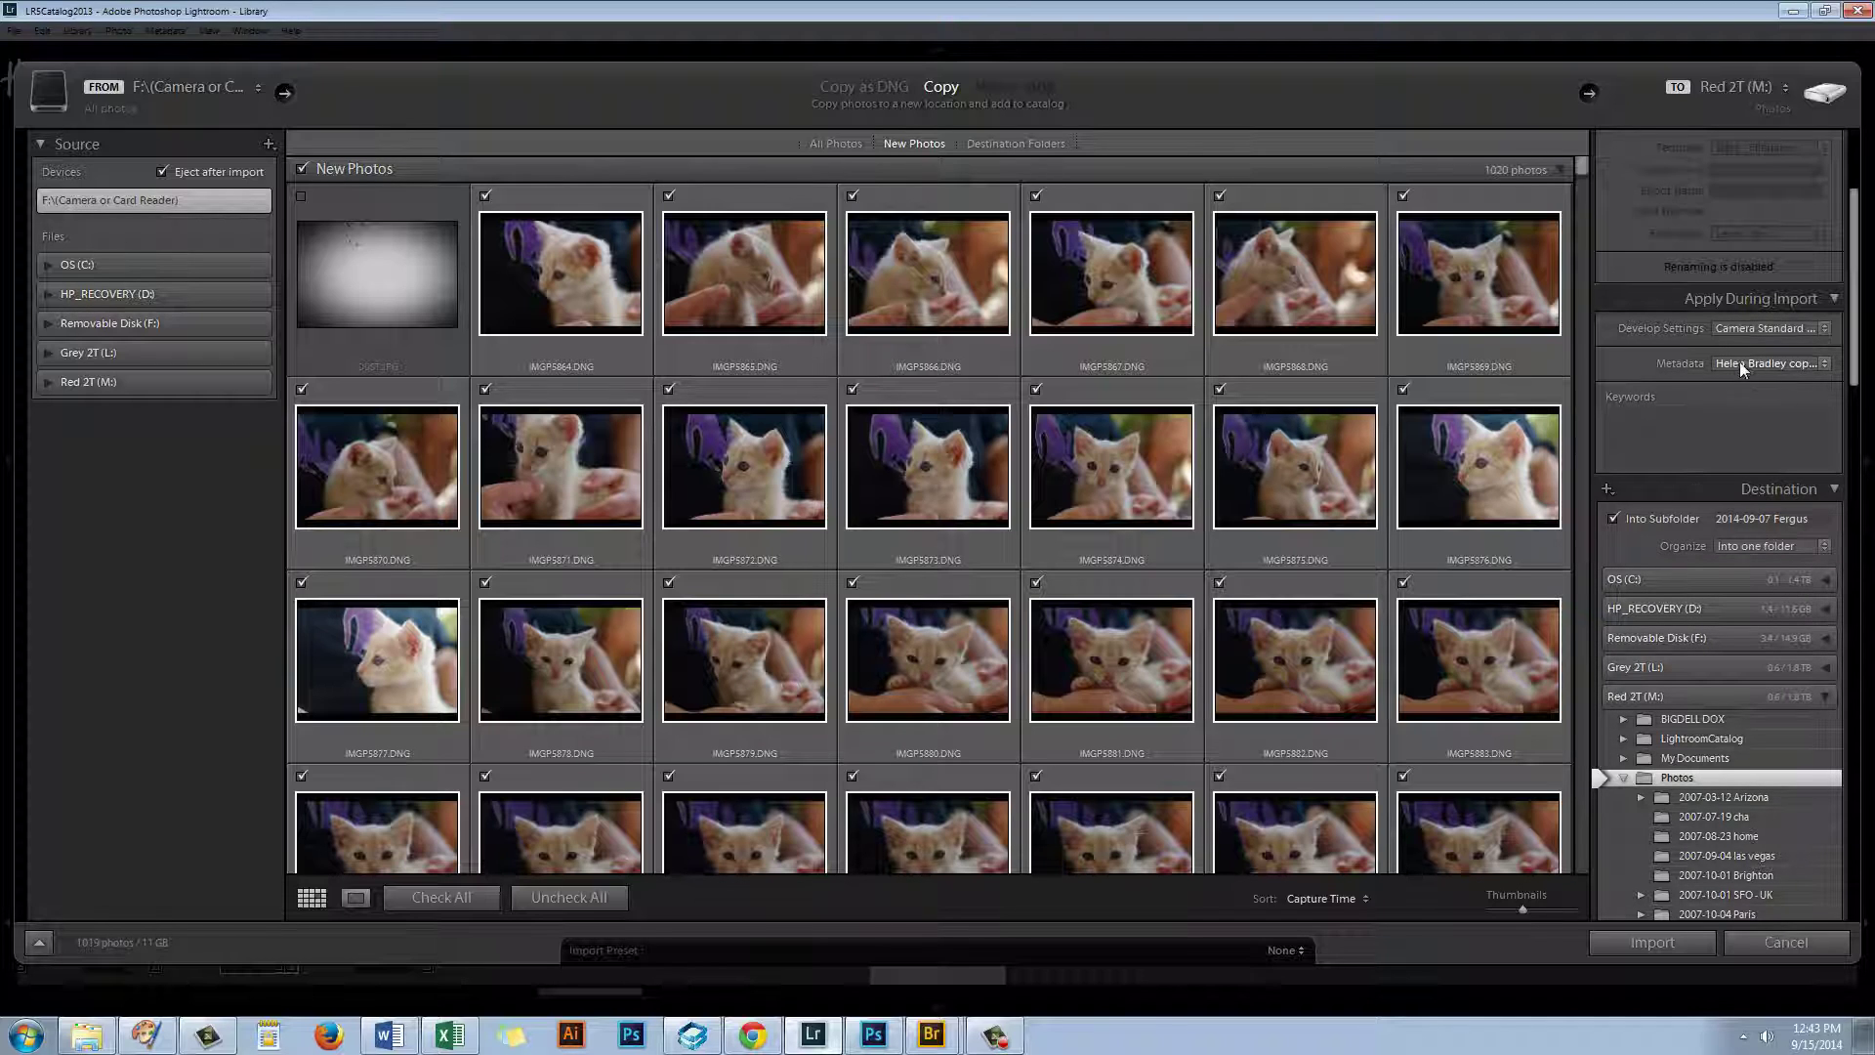
pyautogui.click(1656, 441)
pyautogui.scroll(-3, 1856, 367)
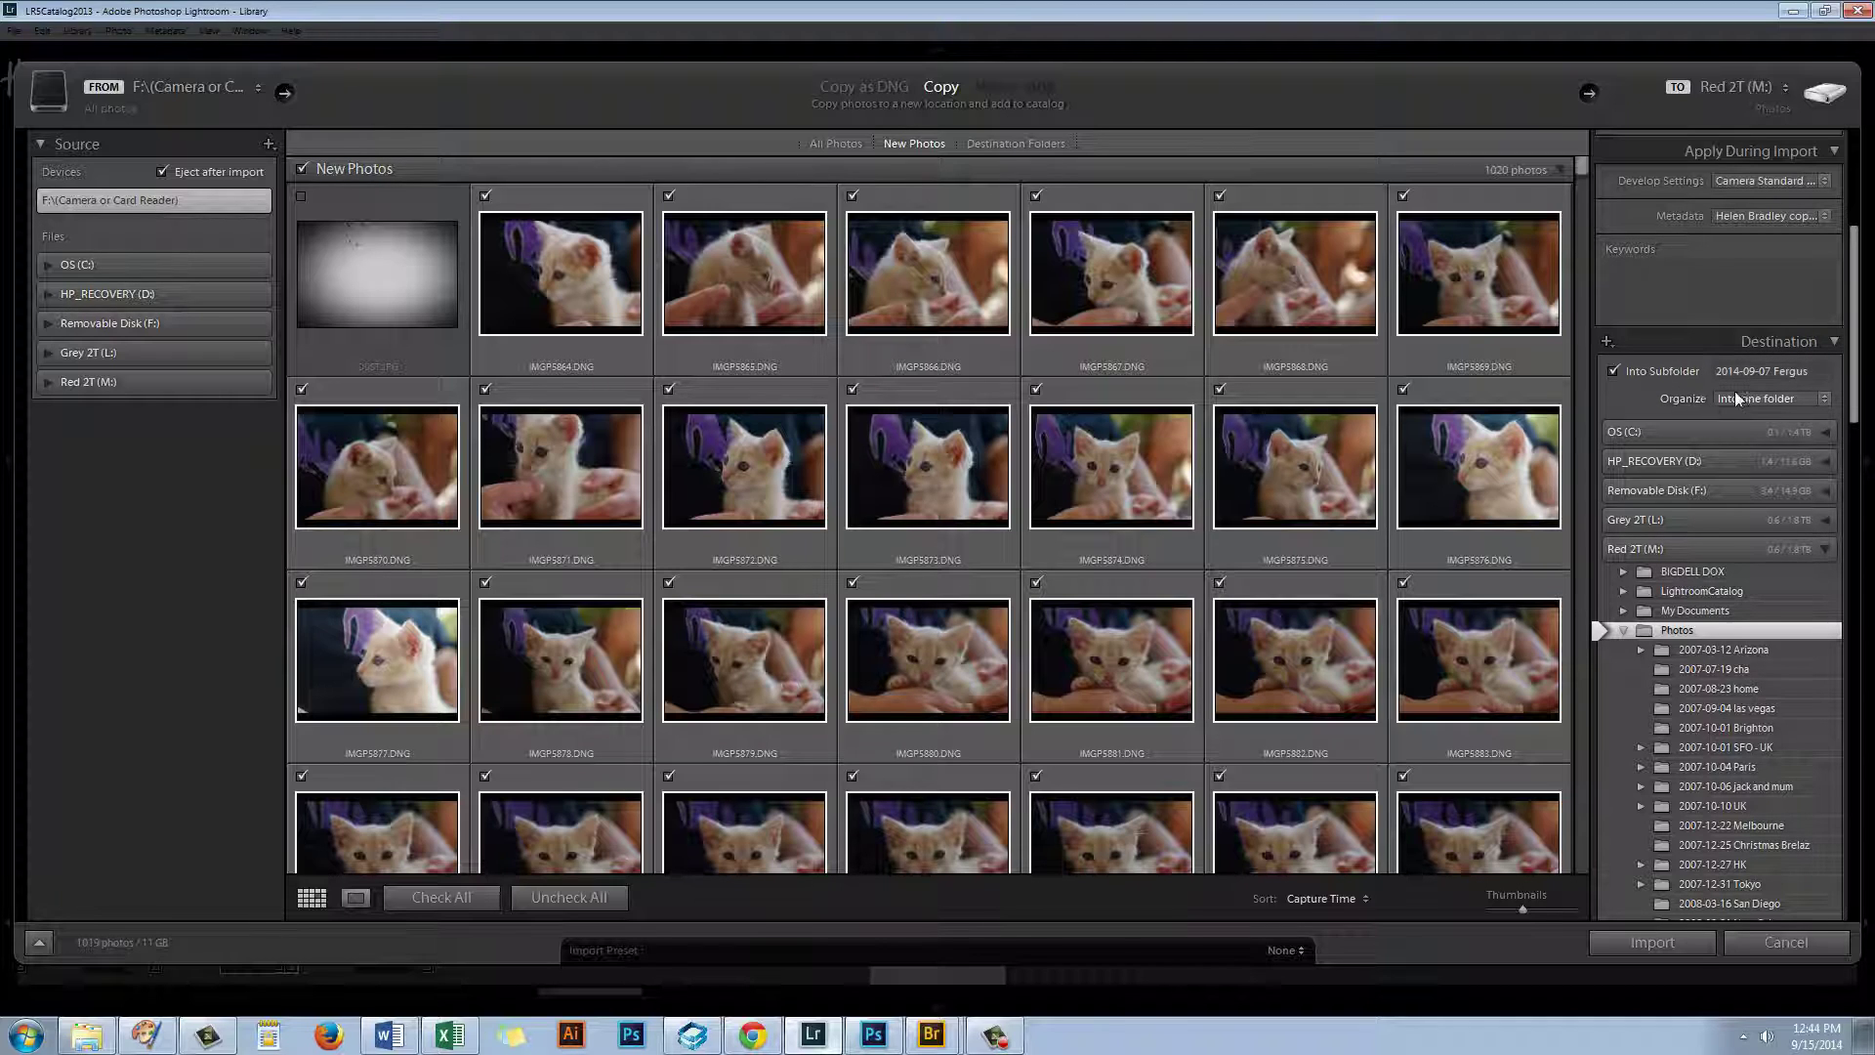
pyautogui.click(1803, 403)
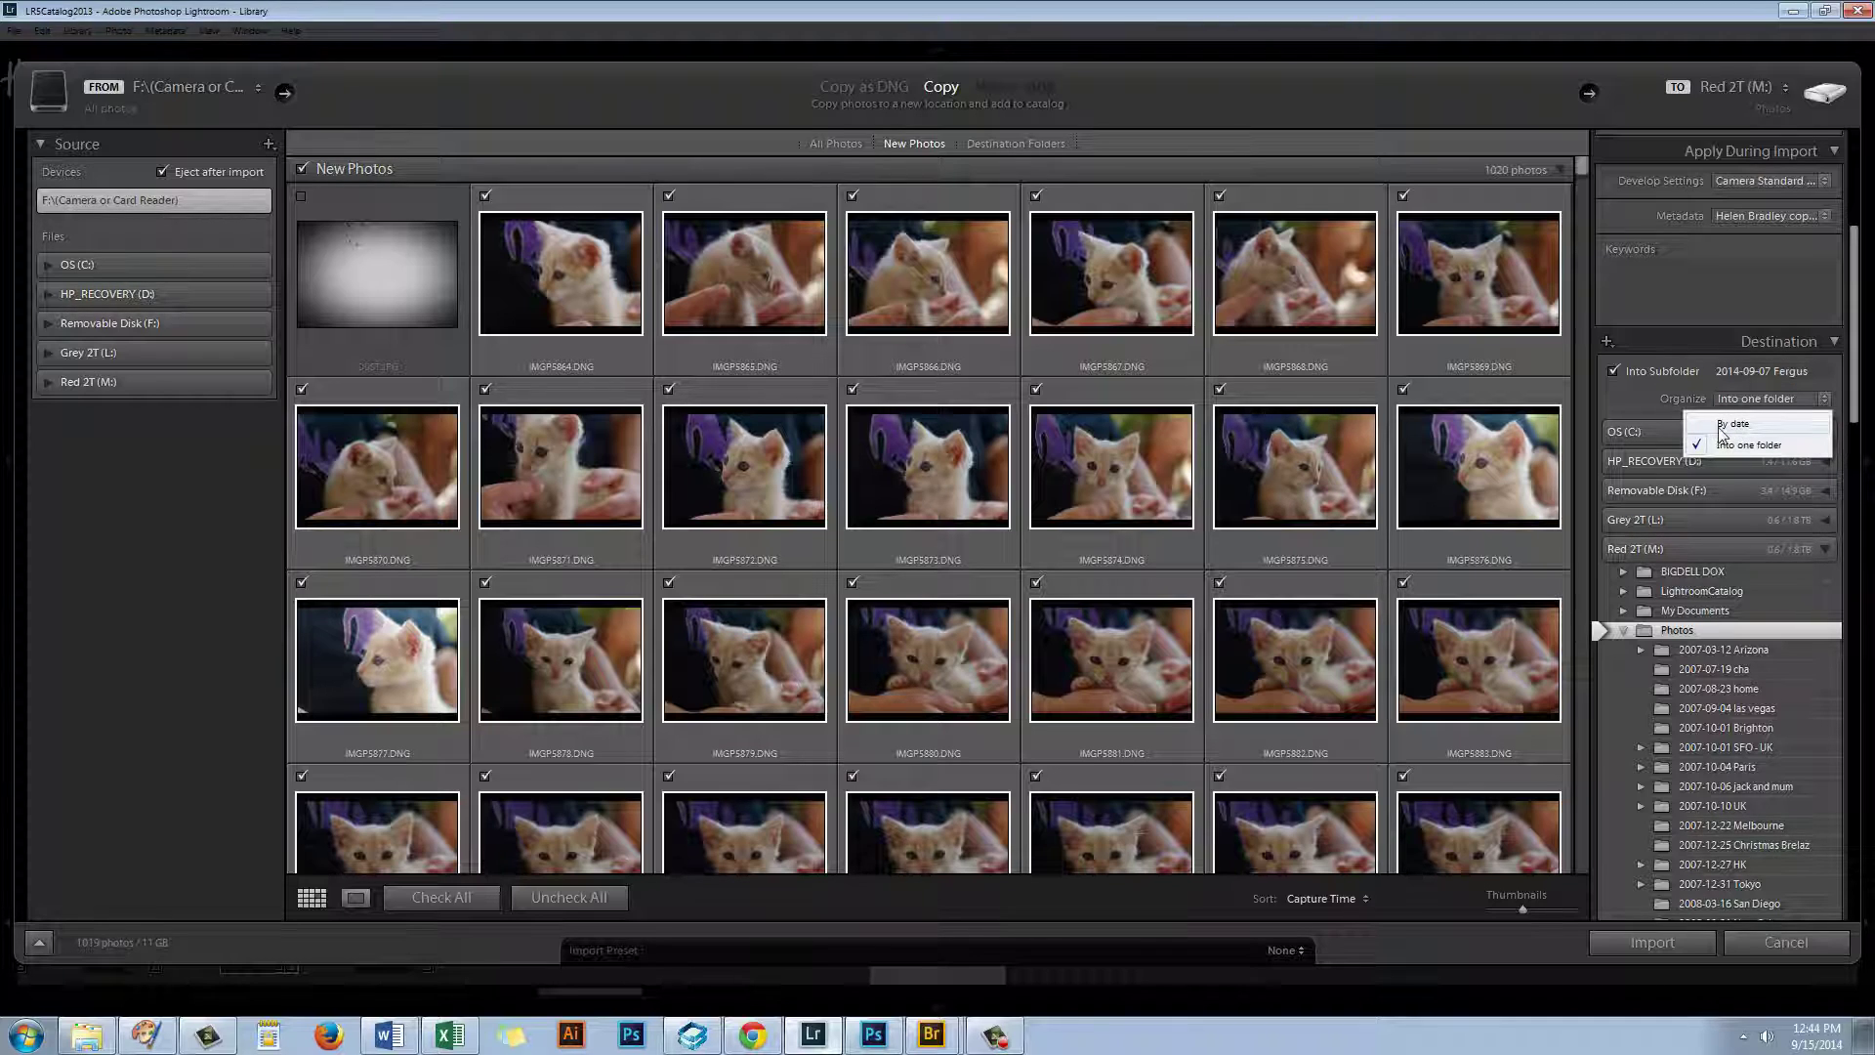
pyautogui.click(1631, 397)
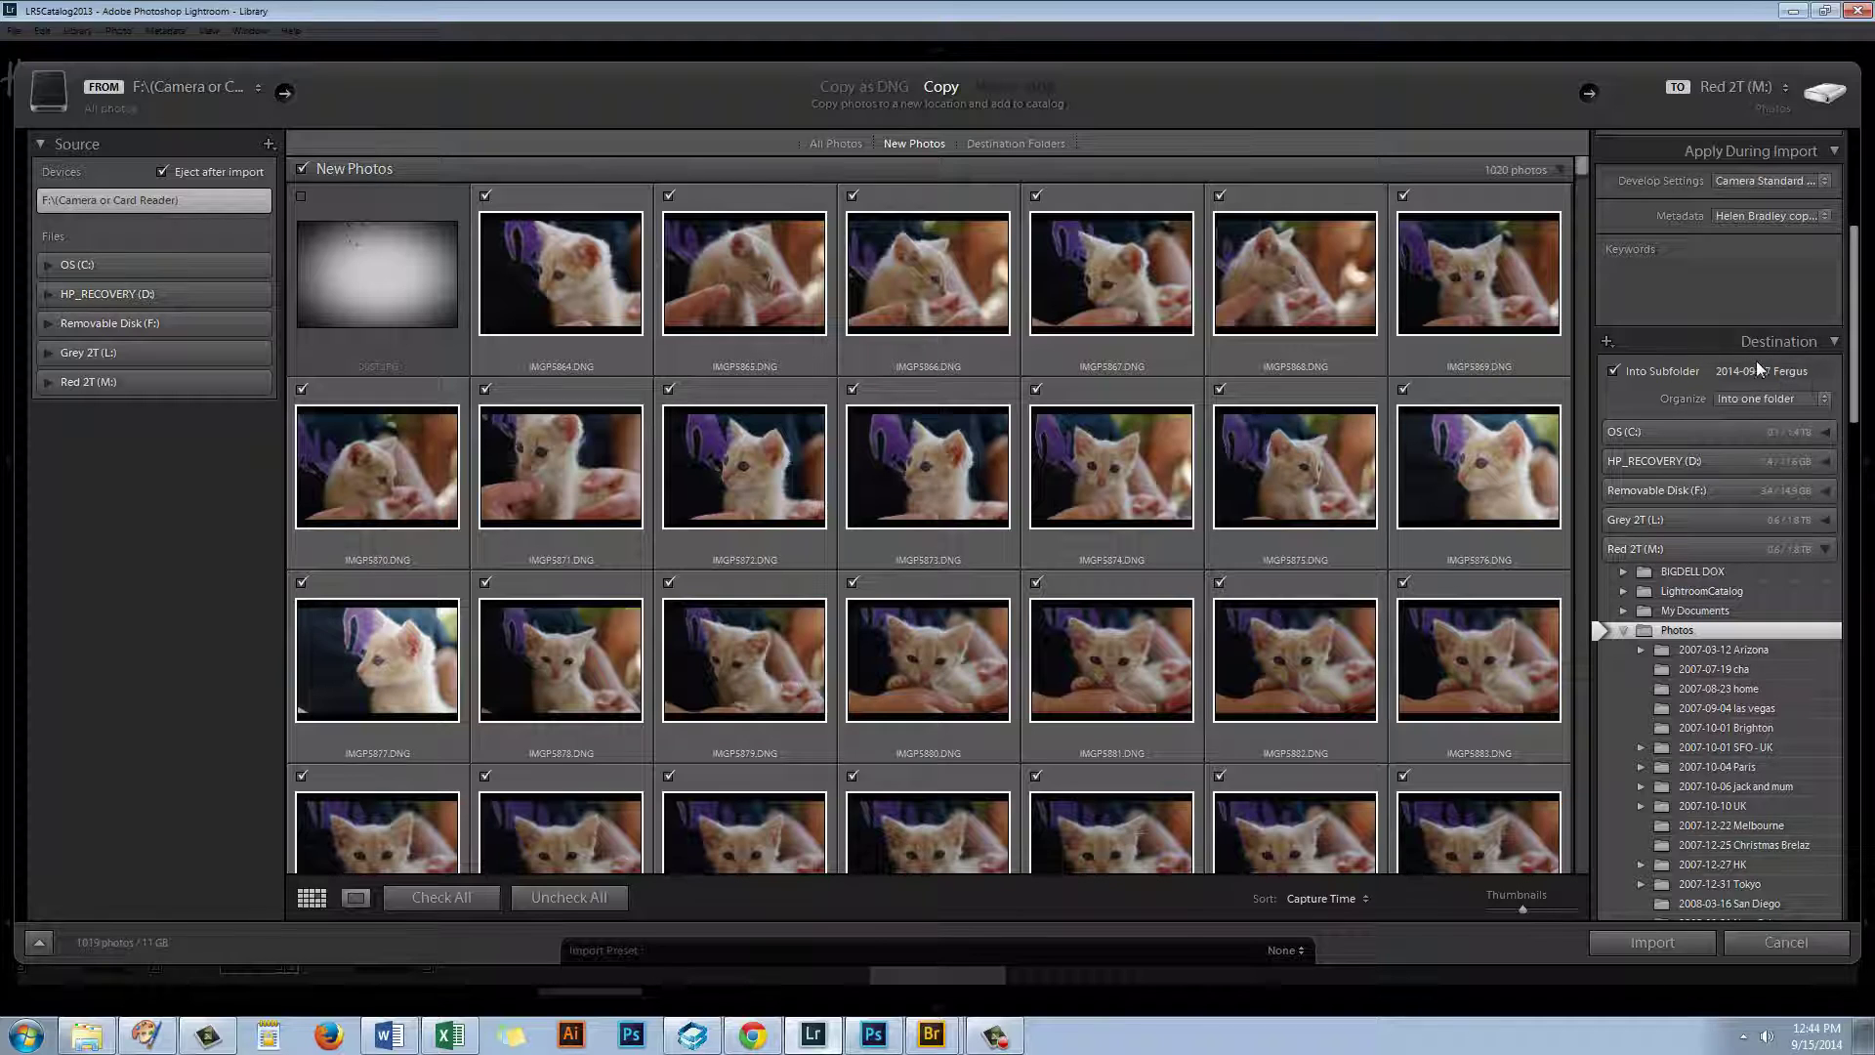
pyautogui.scroll(-1, 1856, 352)
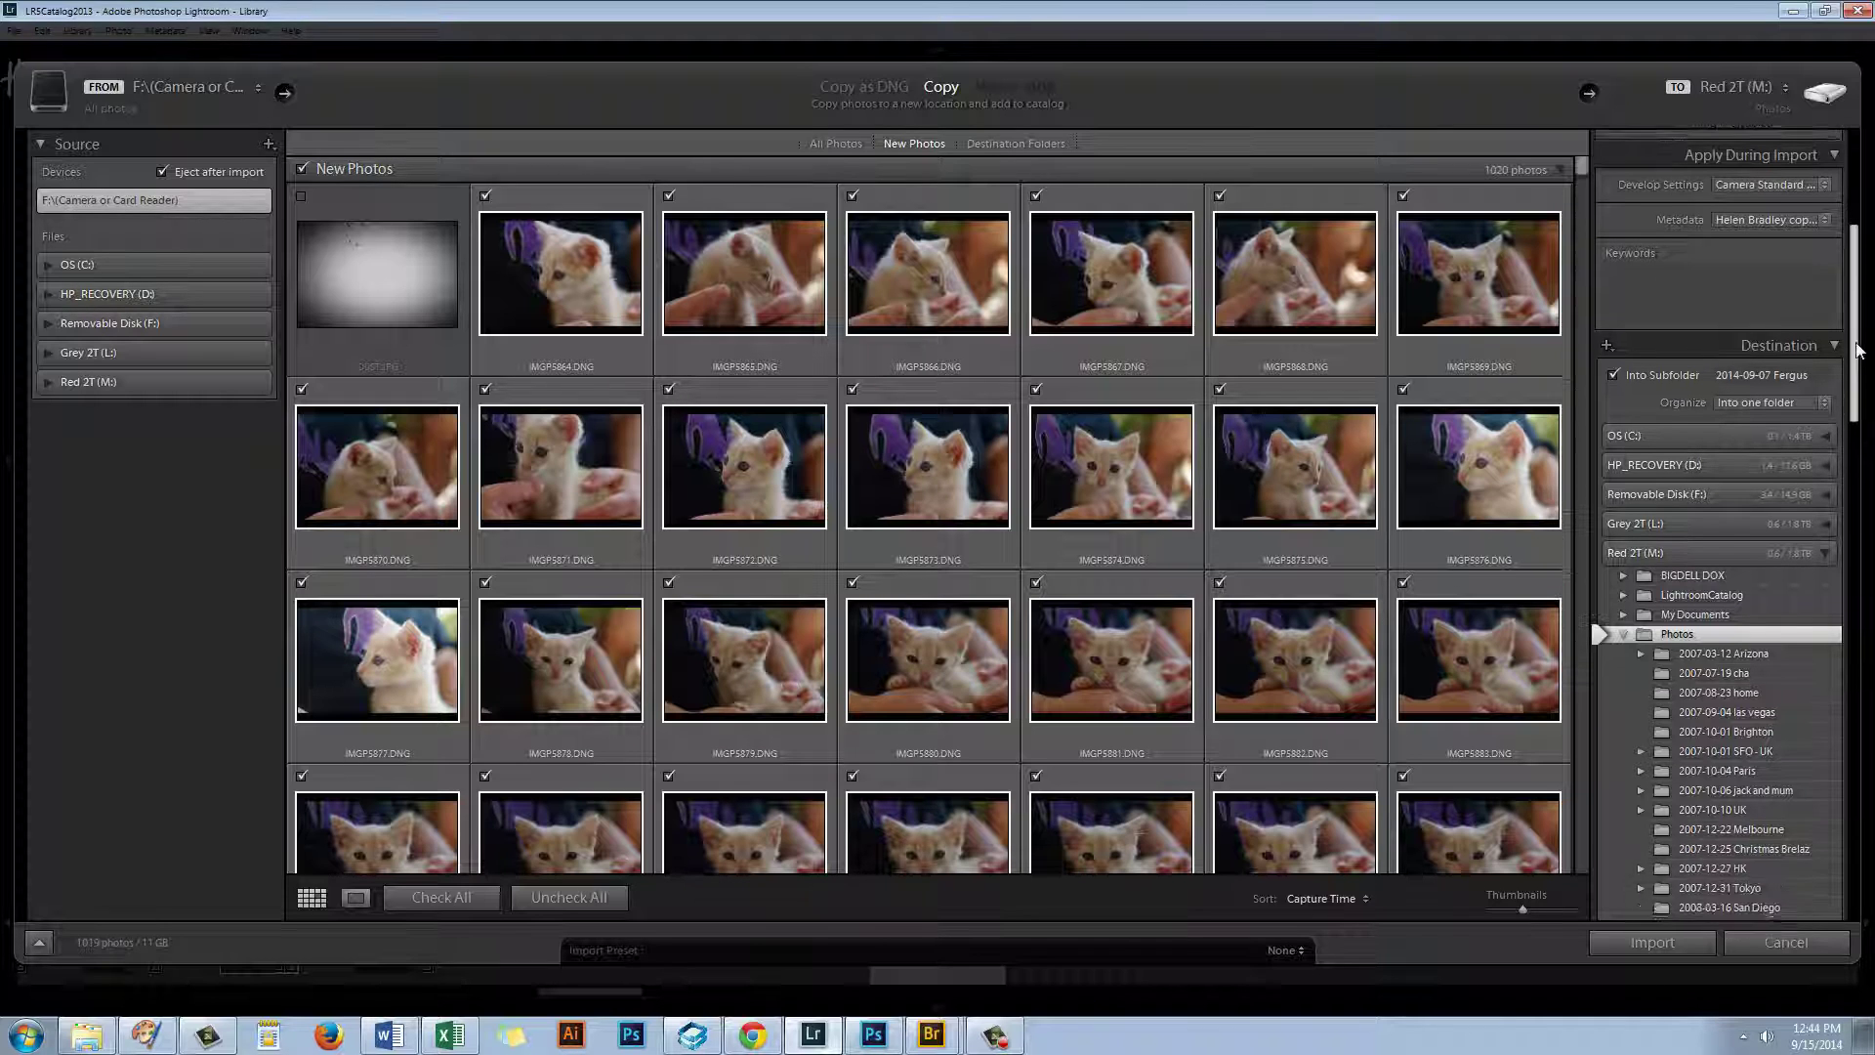
pyautogui.scroll(3, 1858, 354)
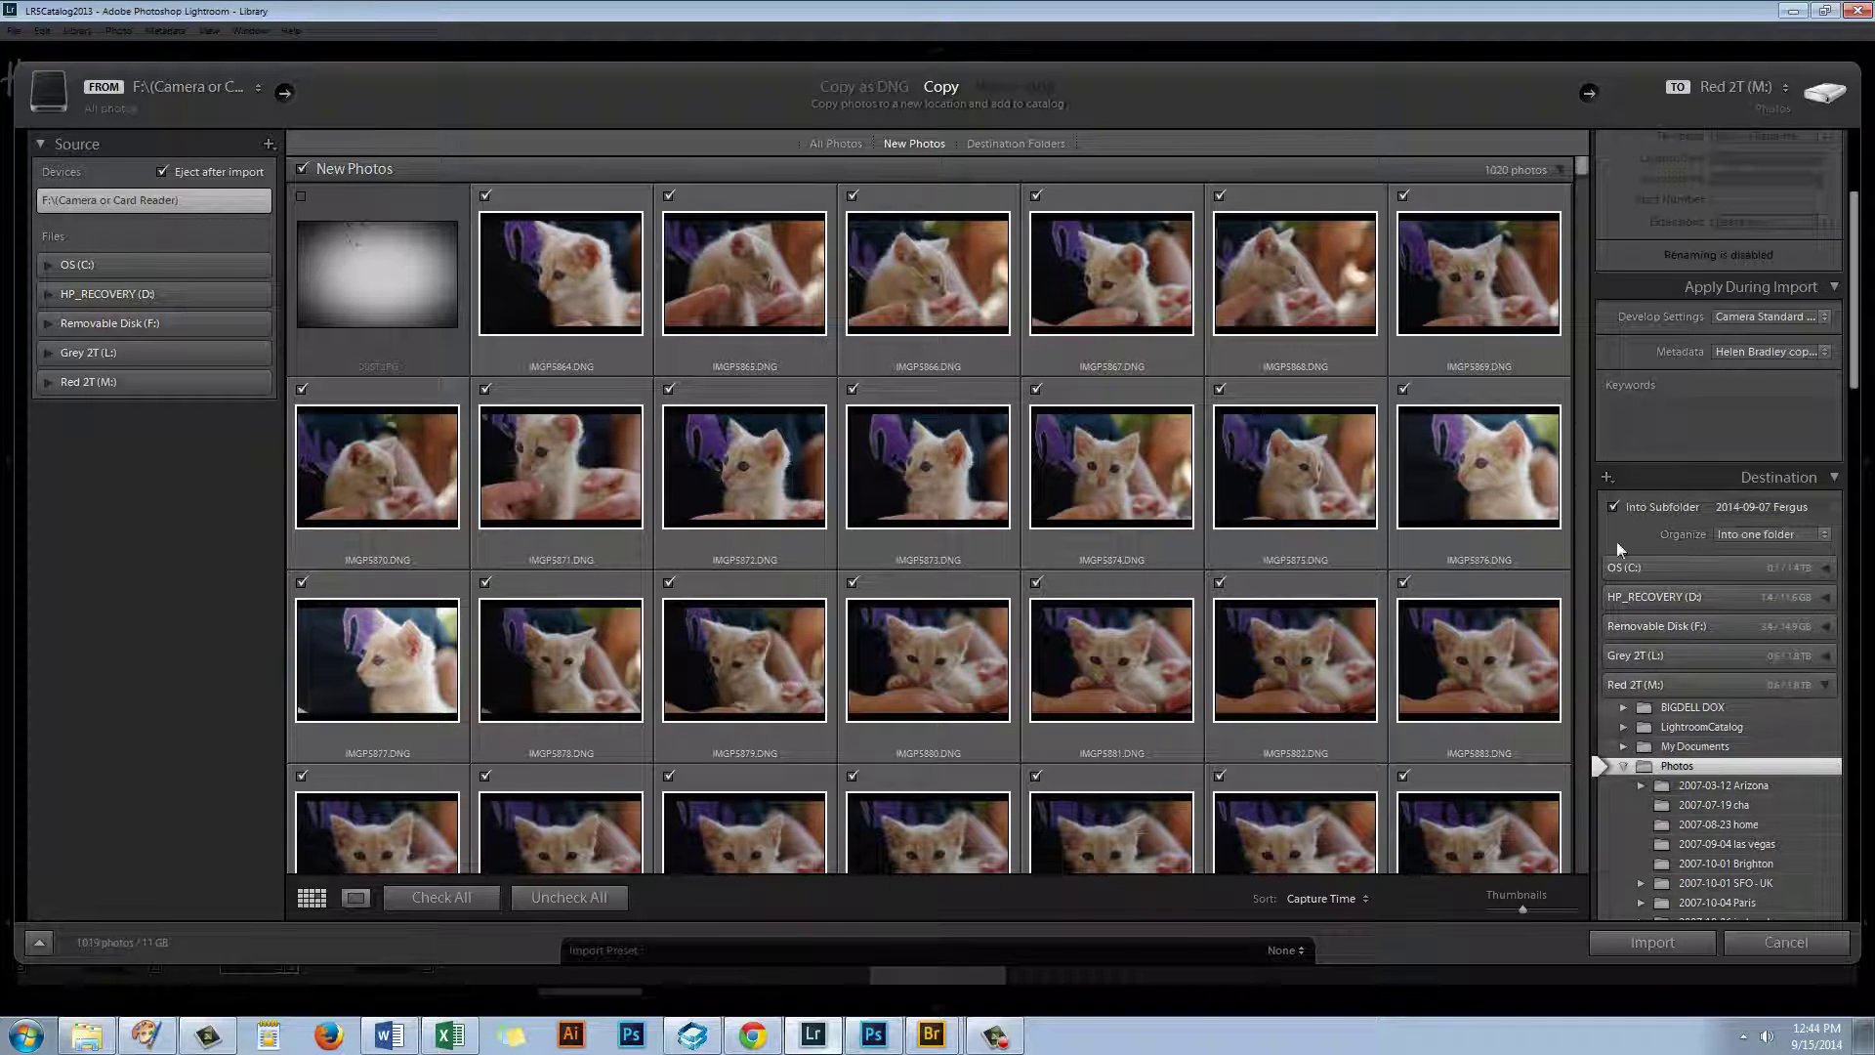